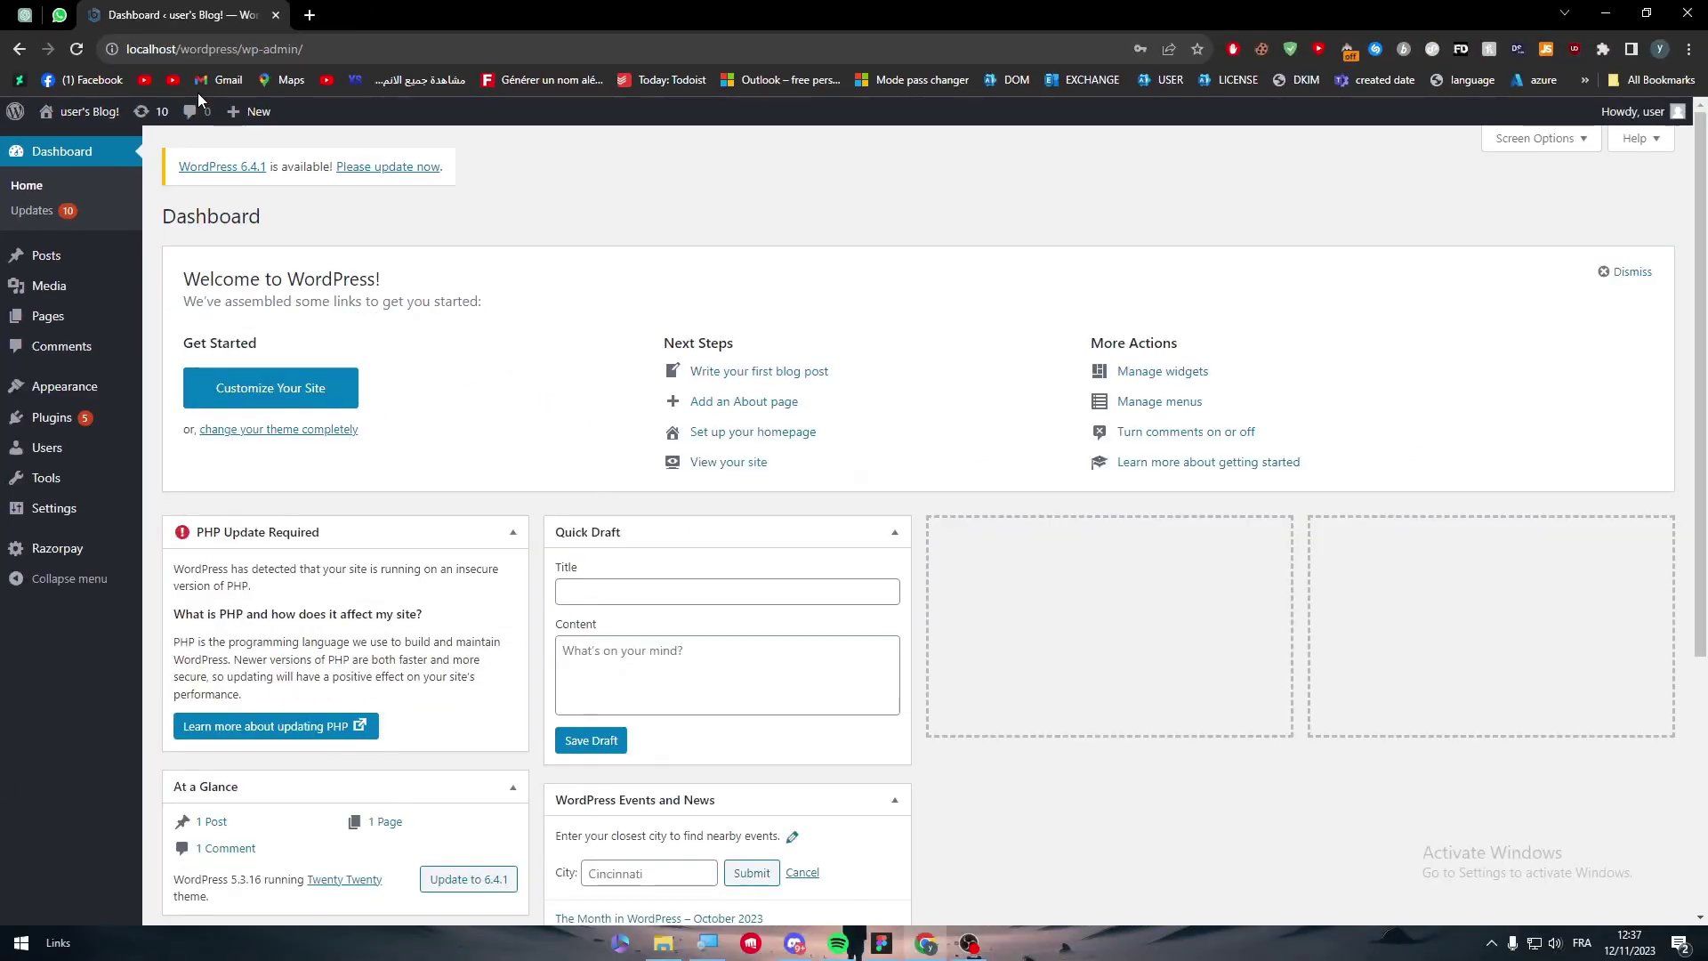
- Open the Theme Editor and get past the Heads up warning about direct file edits
{"action": "mouse_move", "coordinate": [5, 400]}
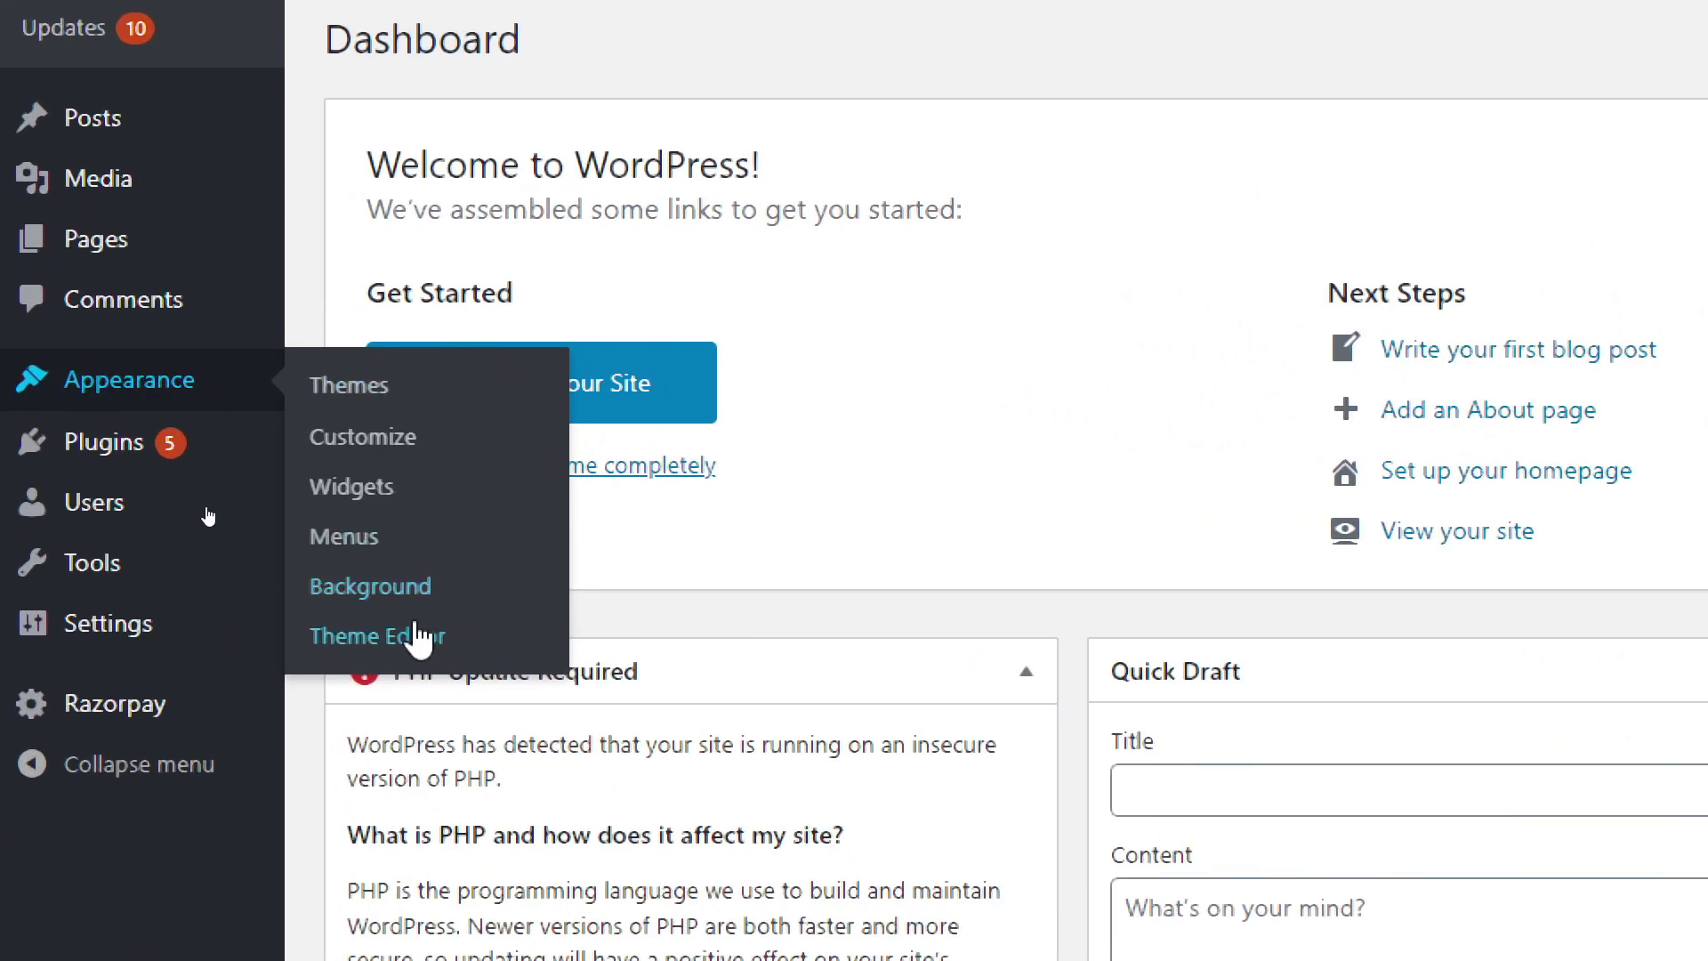
{"action": "left_click", "coordinate": [426, 656]}
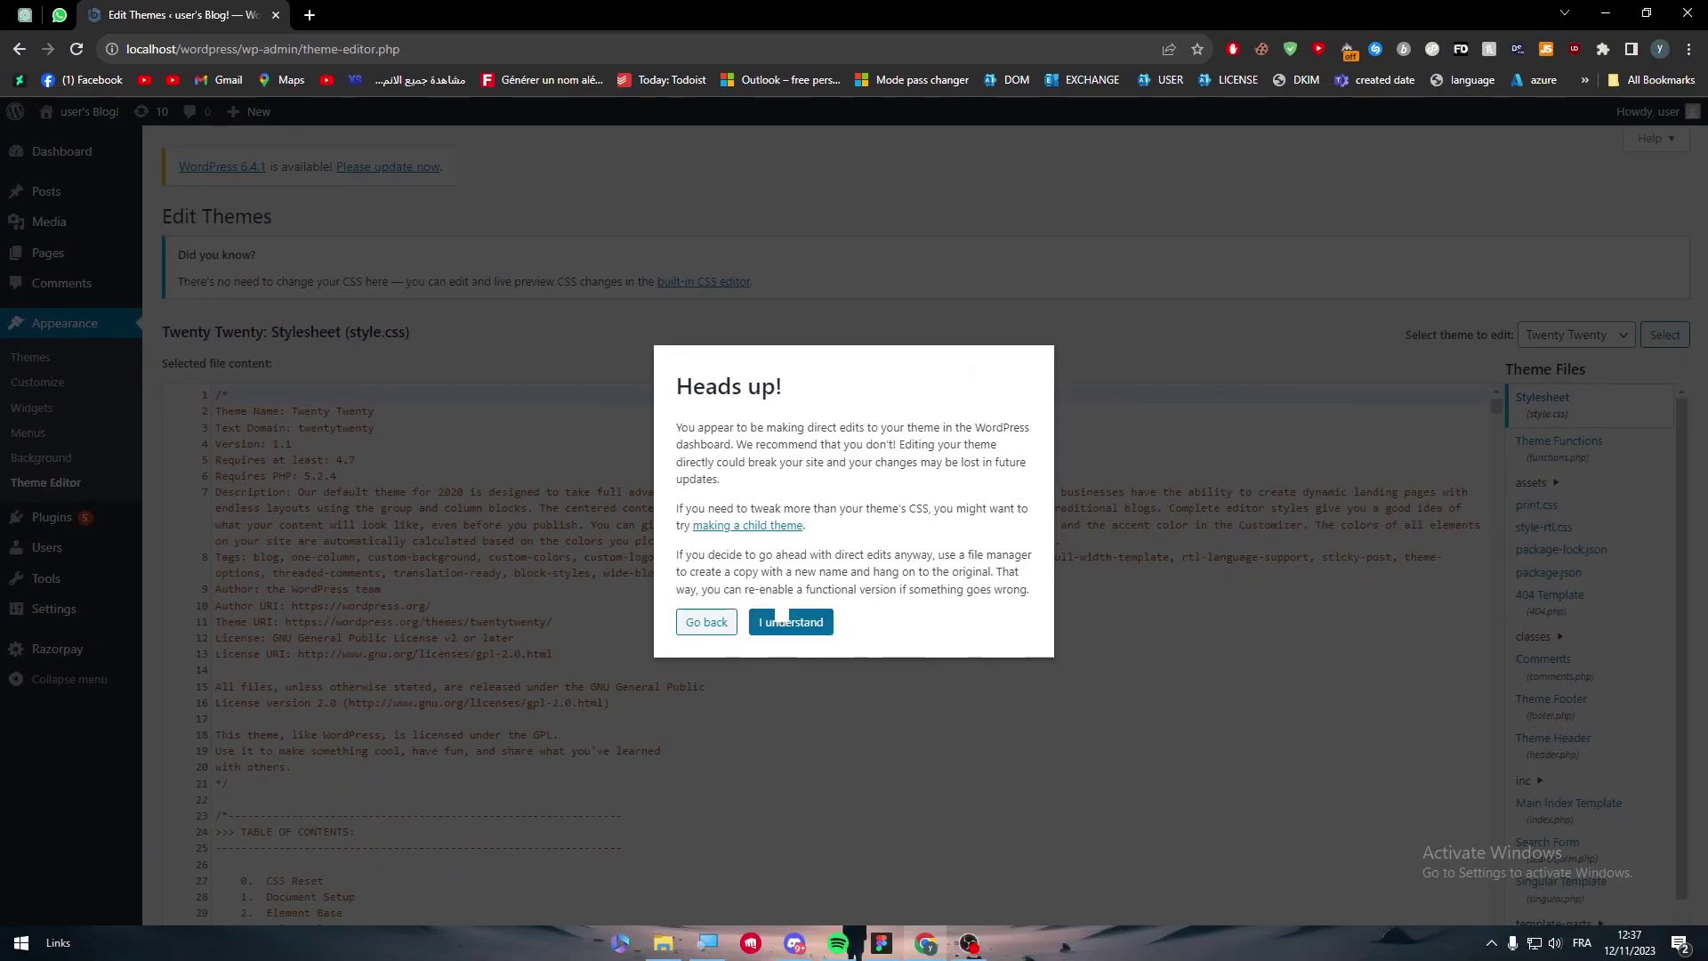
{"action": "left_click", "coordinate": [788, 617]}
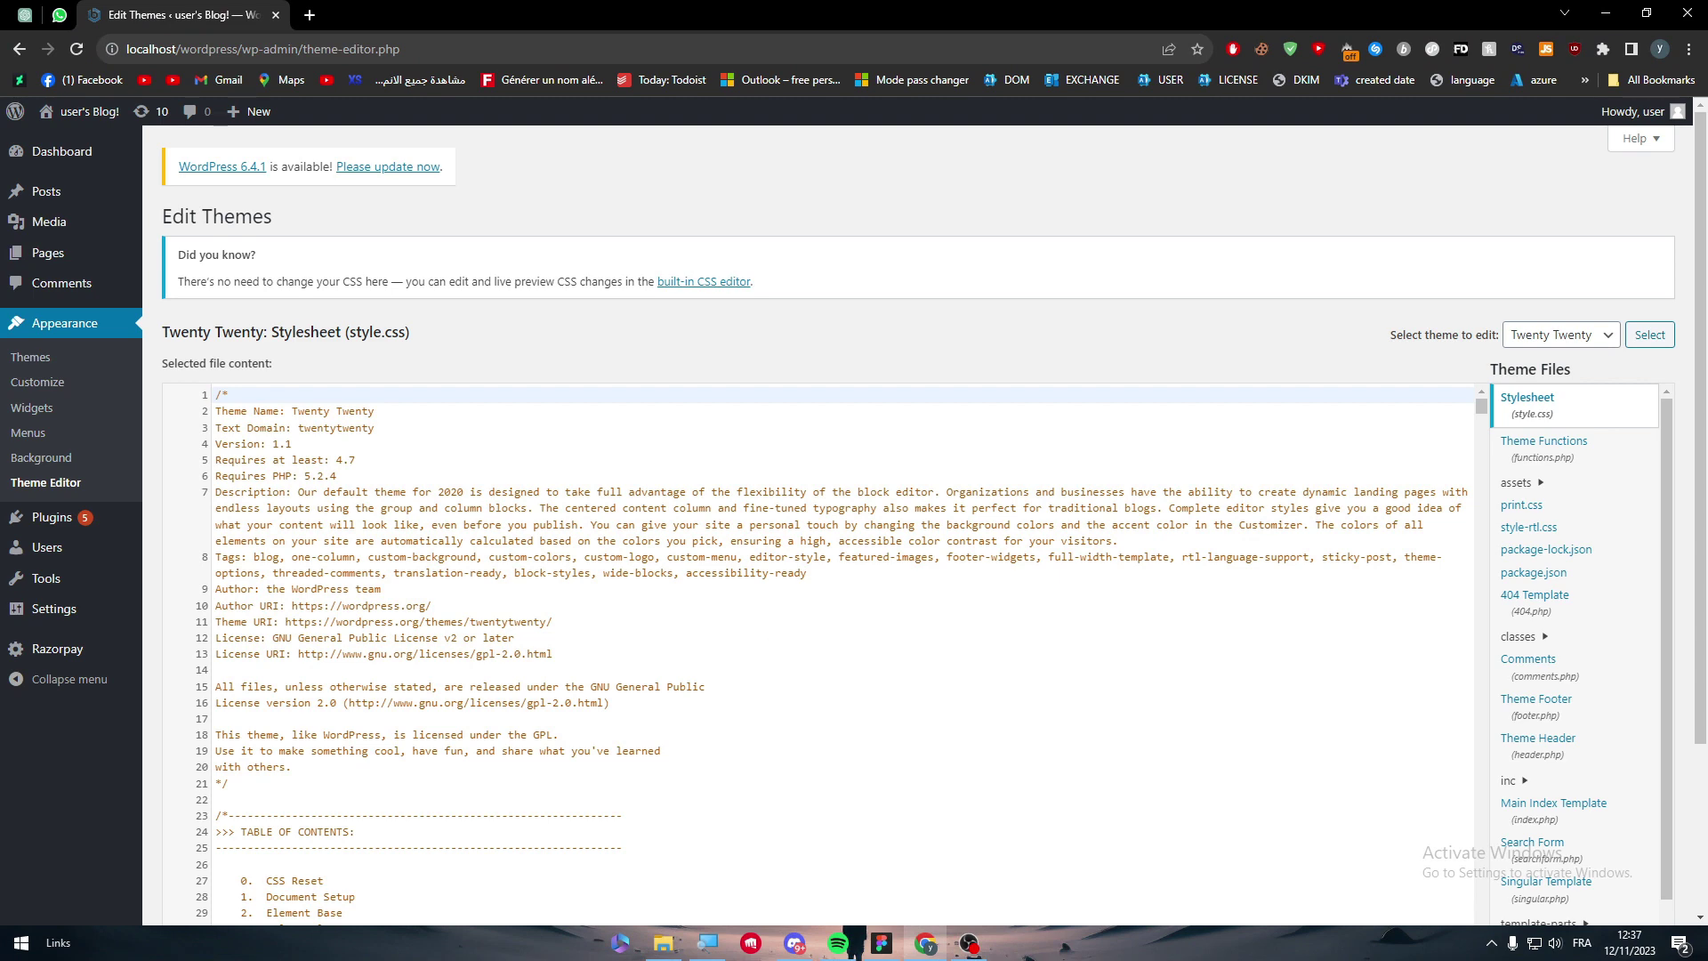
- Scroll through style.css, selecting and then deselecting blocks of the stylesheet code
{"action": "scroll", "coordinate": [1679, 356], "scroll_direction": "down", "scroll_amount": 3}
{"action": "scroll", "coordinate": [1679, 326], "scroll_direction": "up", "scroll_amount": 2}
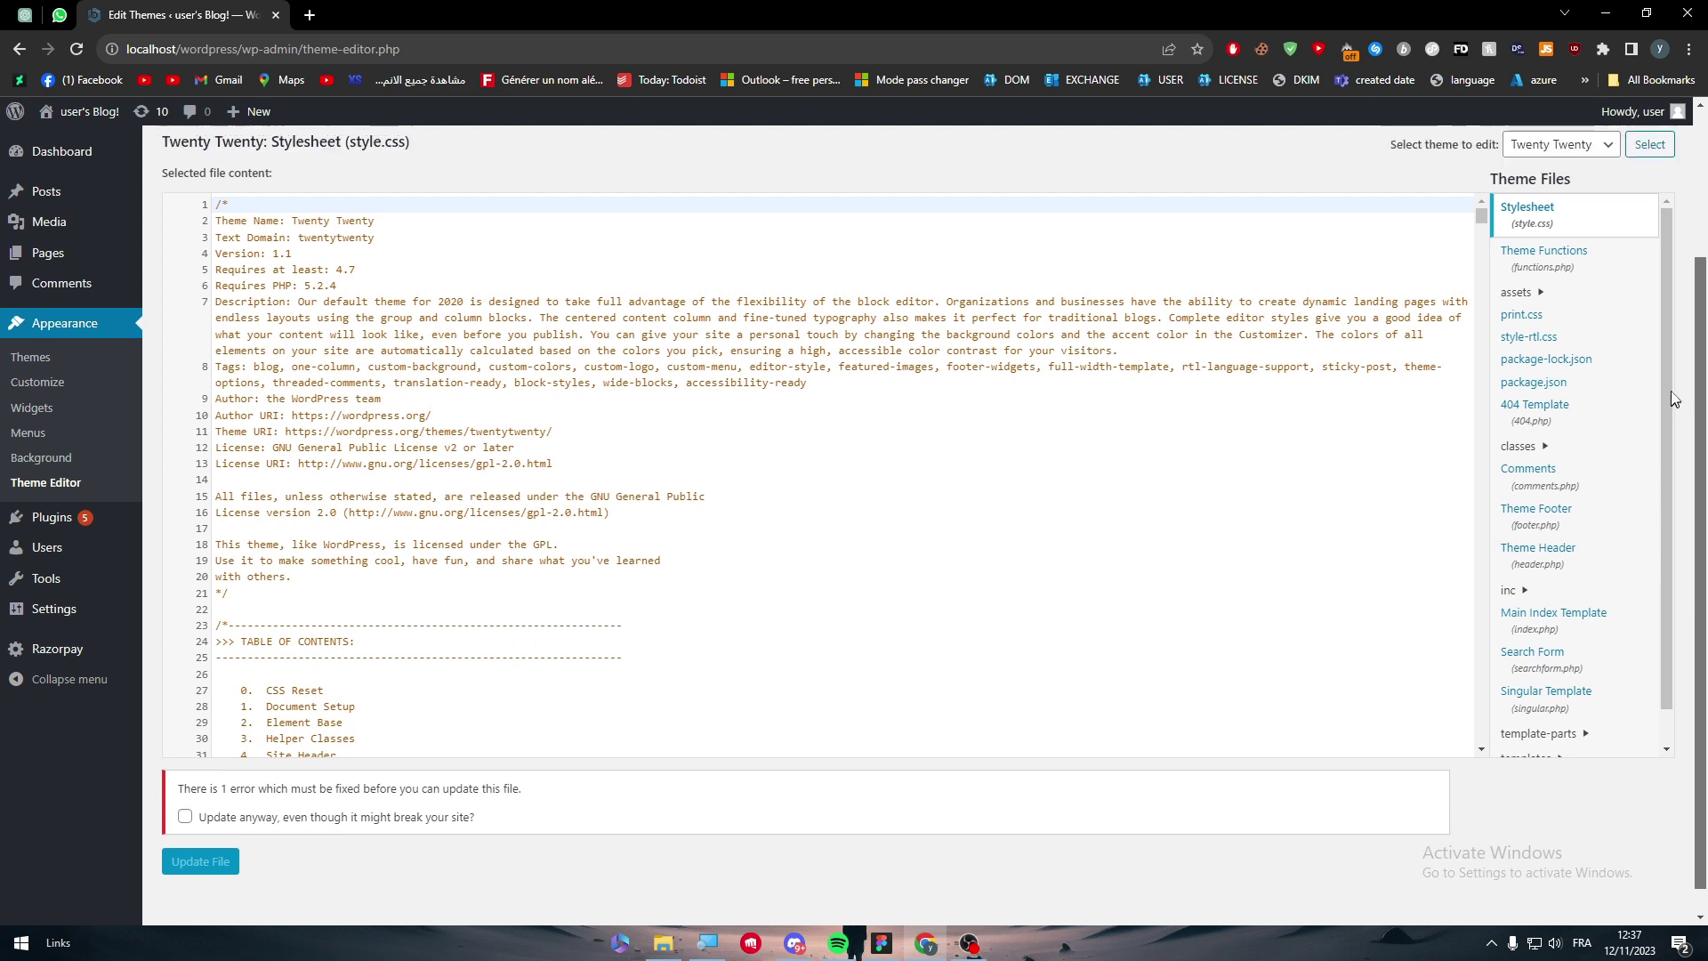
{"action": "scroll", "coordinate": [1680, 326], "scroll_direction": "down", "scroll_amount": 2}
{"action": "scroll", "coordinate": [501, 647], "scroll_direction": "up", "scroll_amount": 1}
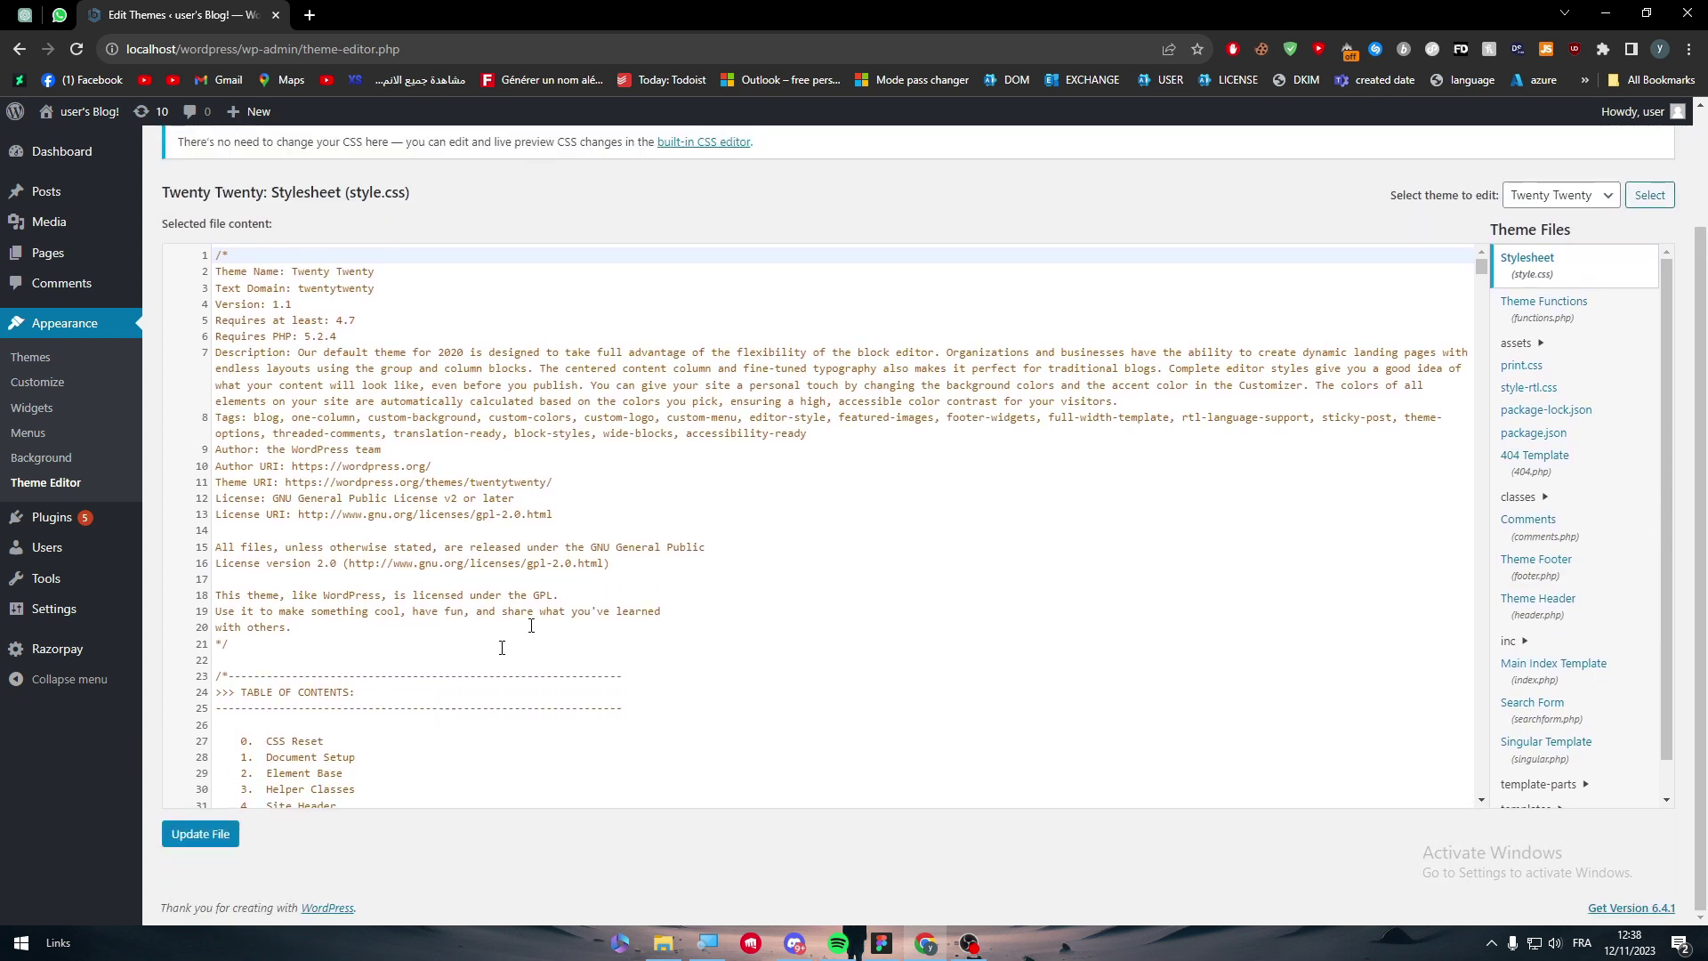
{"action": "left_click_drag", "start_coordinate": [703, 563], "coordinate": [311, 352]}
{"action": "left_click", "coordinate": [313, 353]}
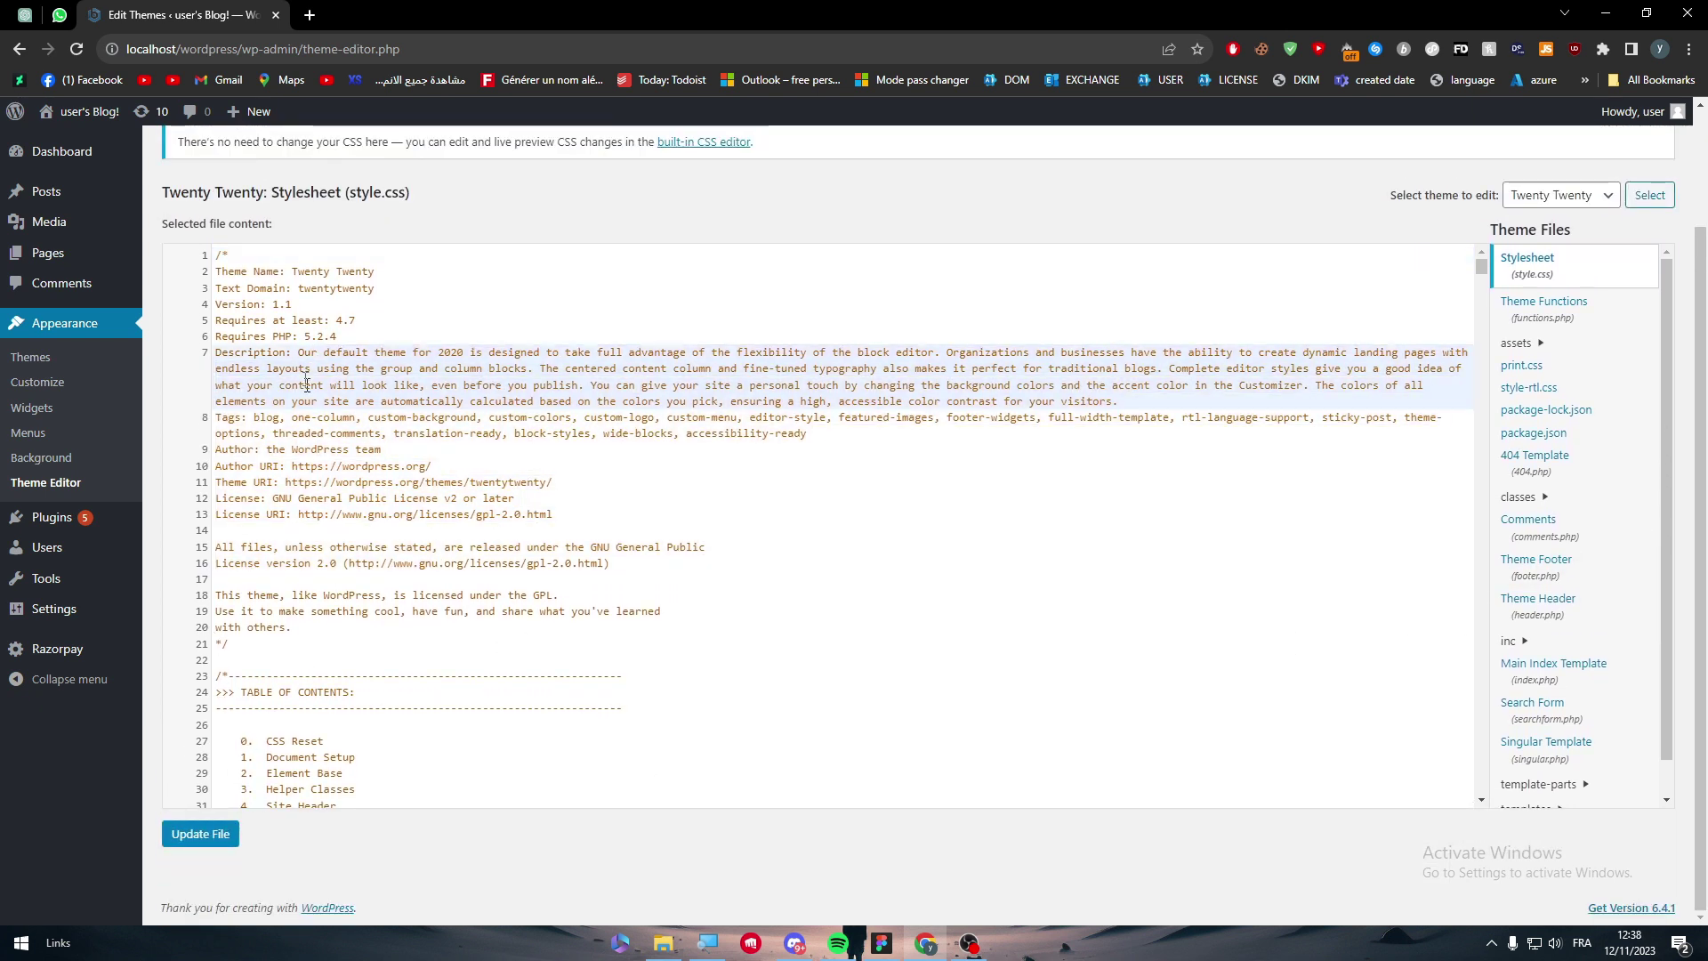
{"action": "left_click_drag", "start_coordinate": [211, 273], "coordinate": [267, 737]}
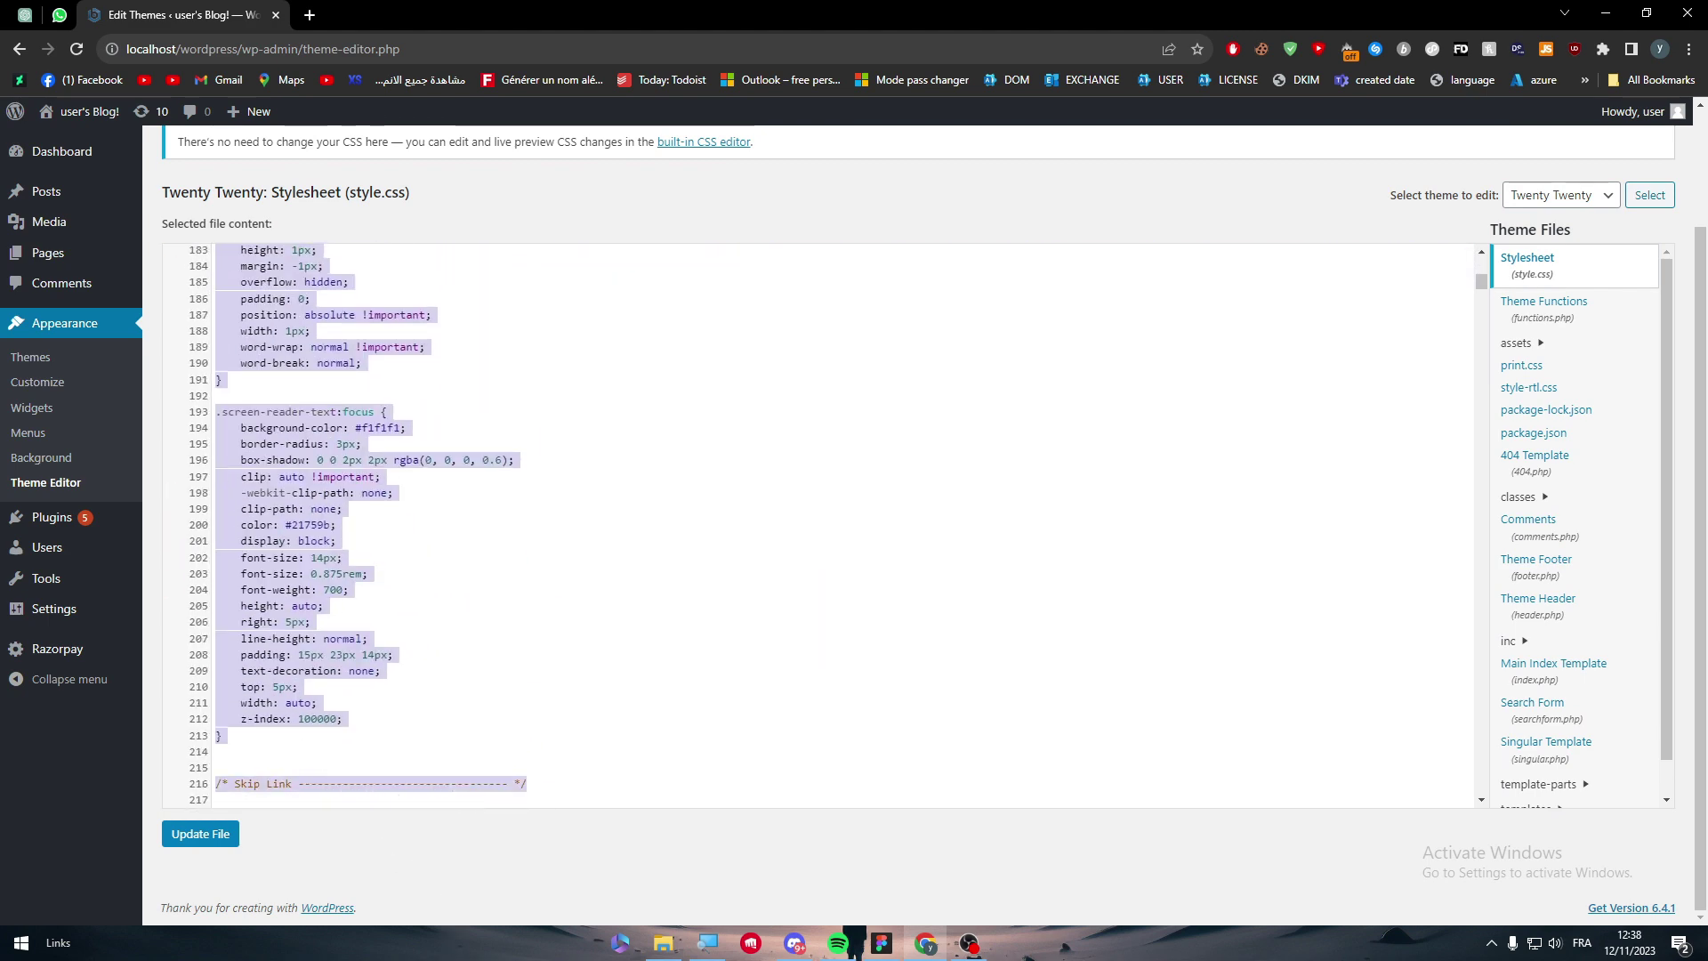
{"action": "left_click", "coordinate": [322, 606]}
{"action": "scroll", "coordinate": [375, 182], "scroll_direction": "up", "scroll_amount": 2}
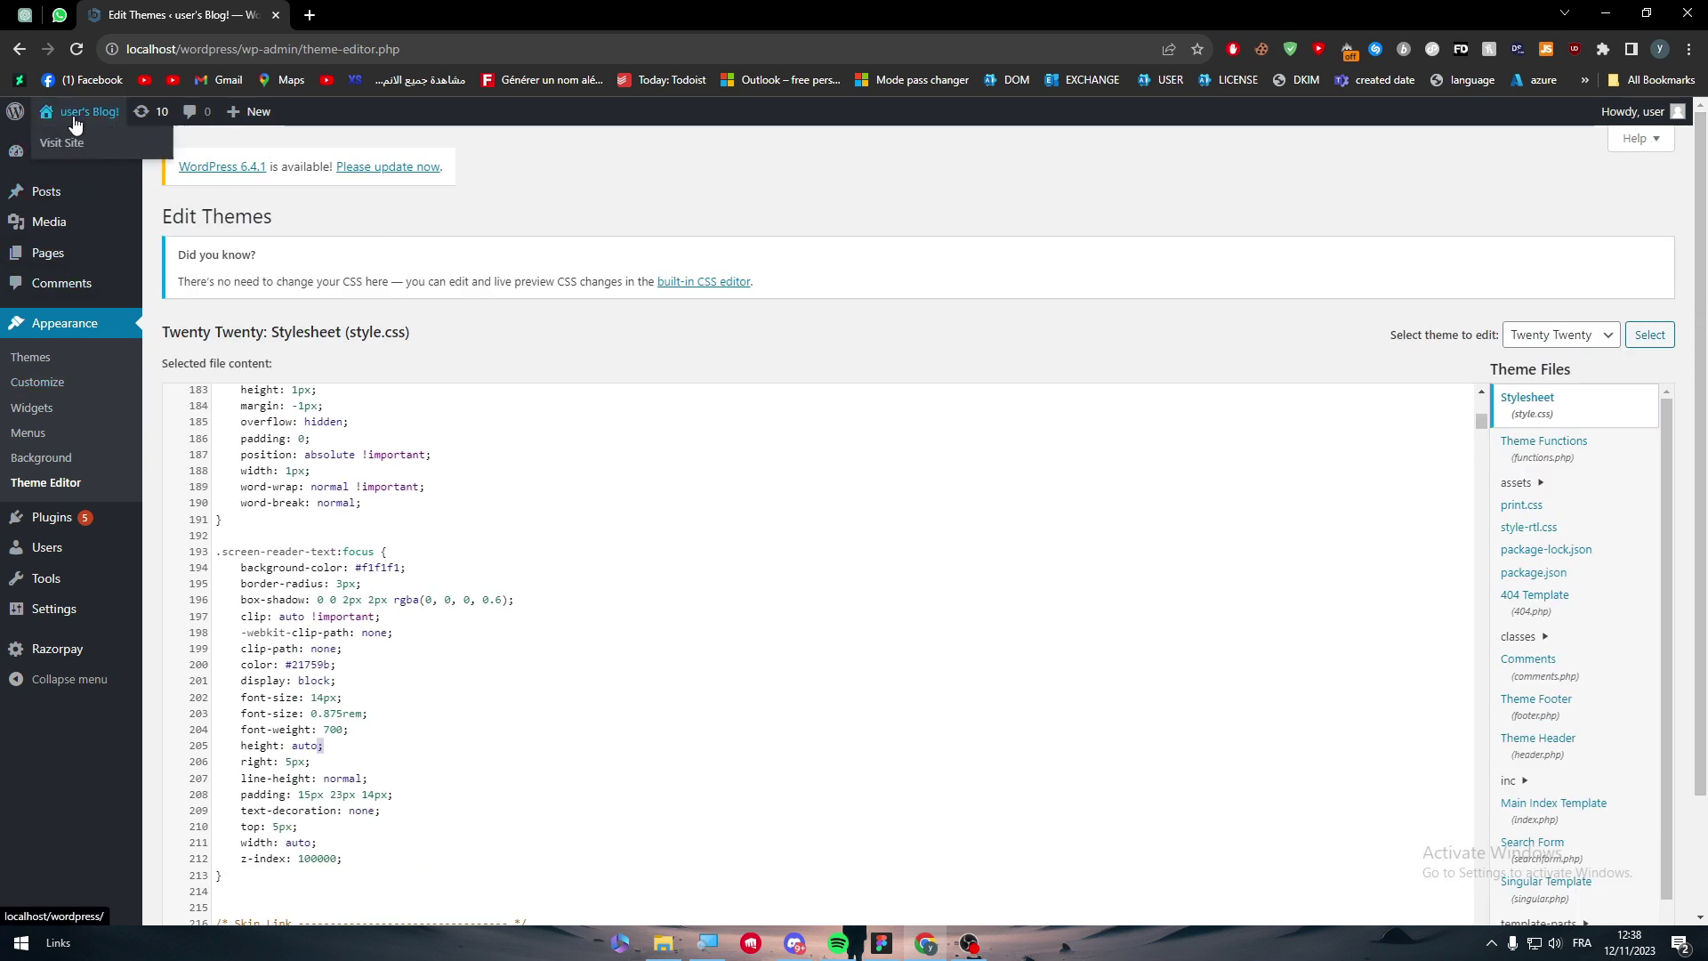
- Open the live site in a new tab, then return to the theme editor
{"action": "middle_click", "coordinate": [69, 143]}
{"action": "left_click", "coordinate": [462, 20]}
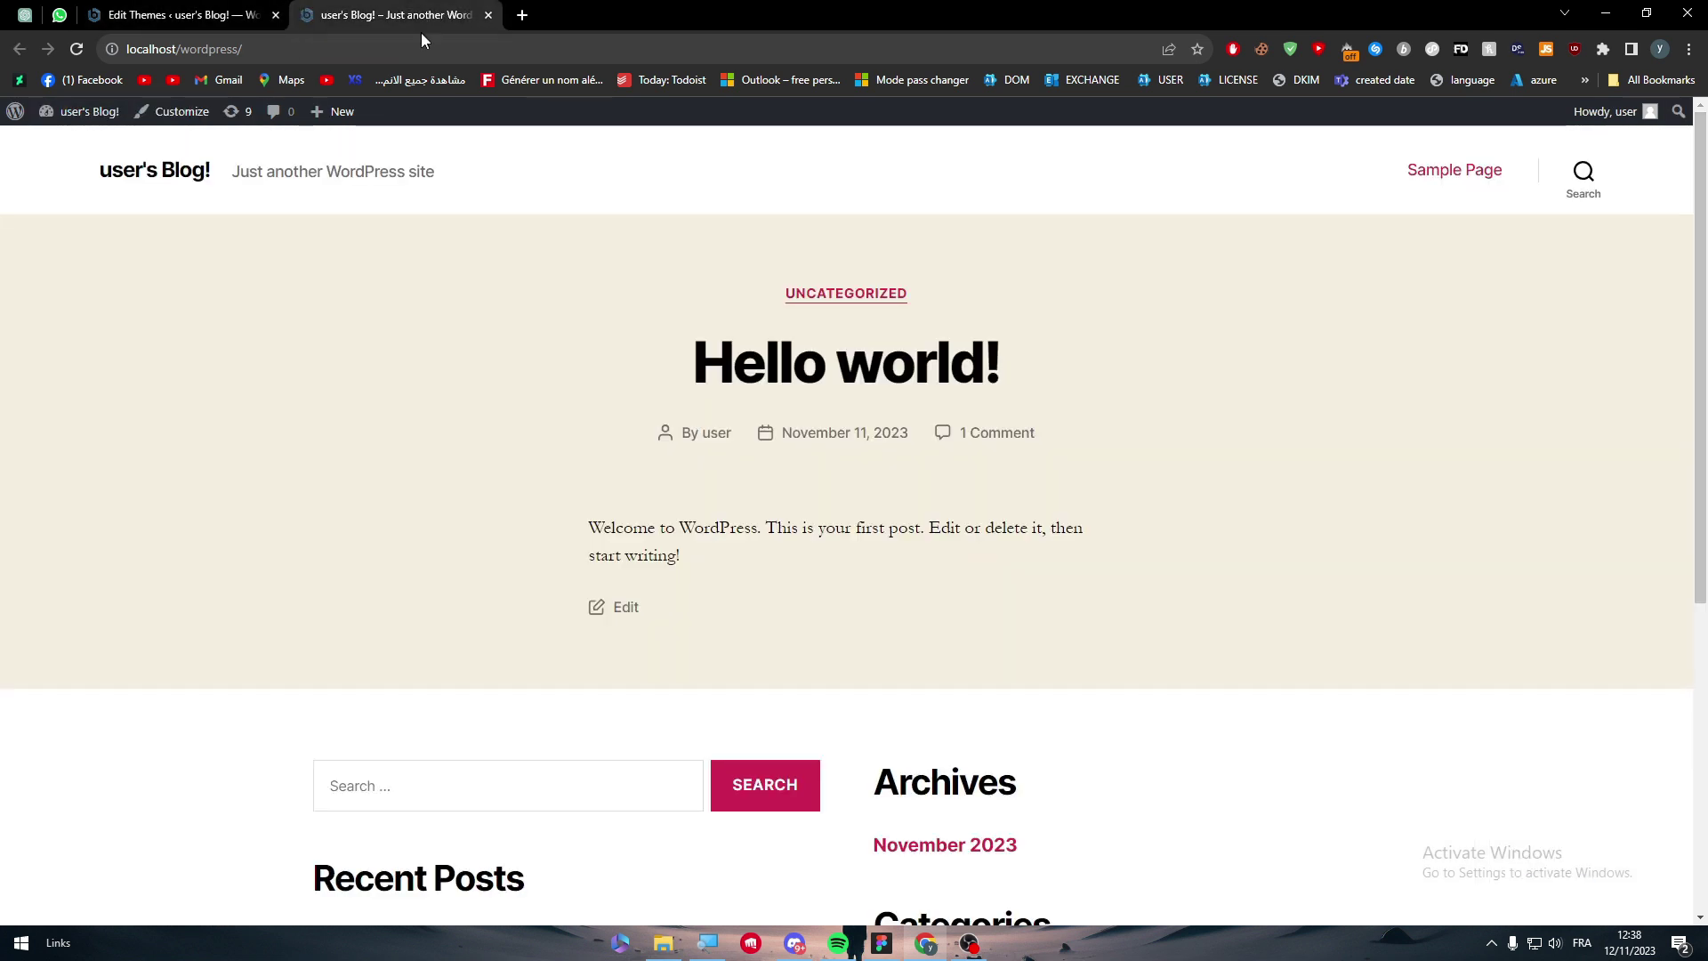
{"action": "left_click", "coordinate": [178, 15]}
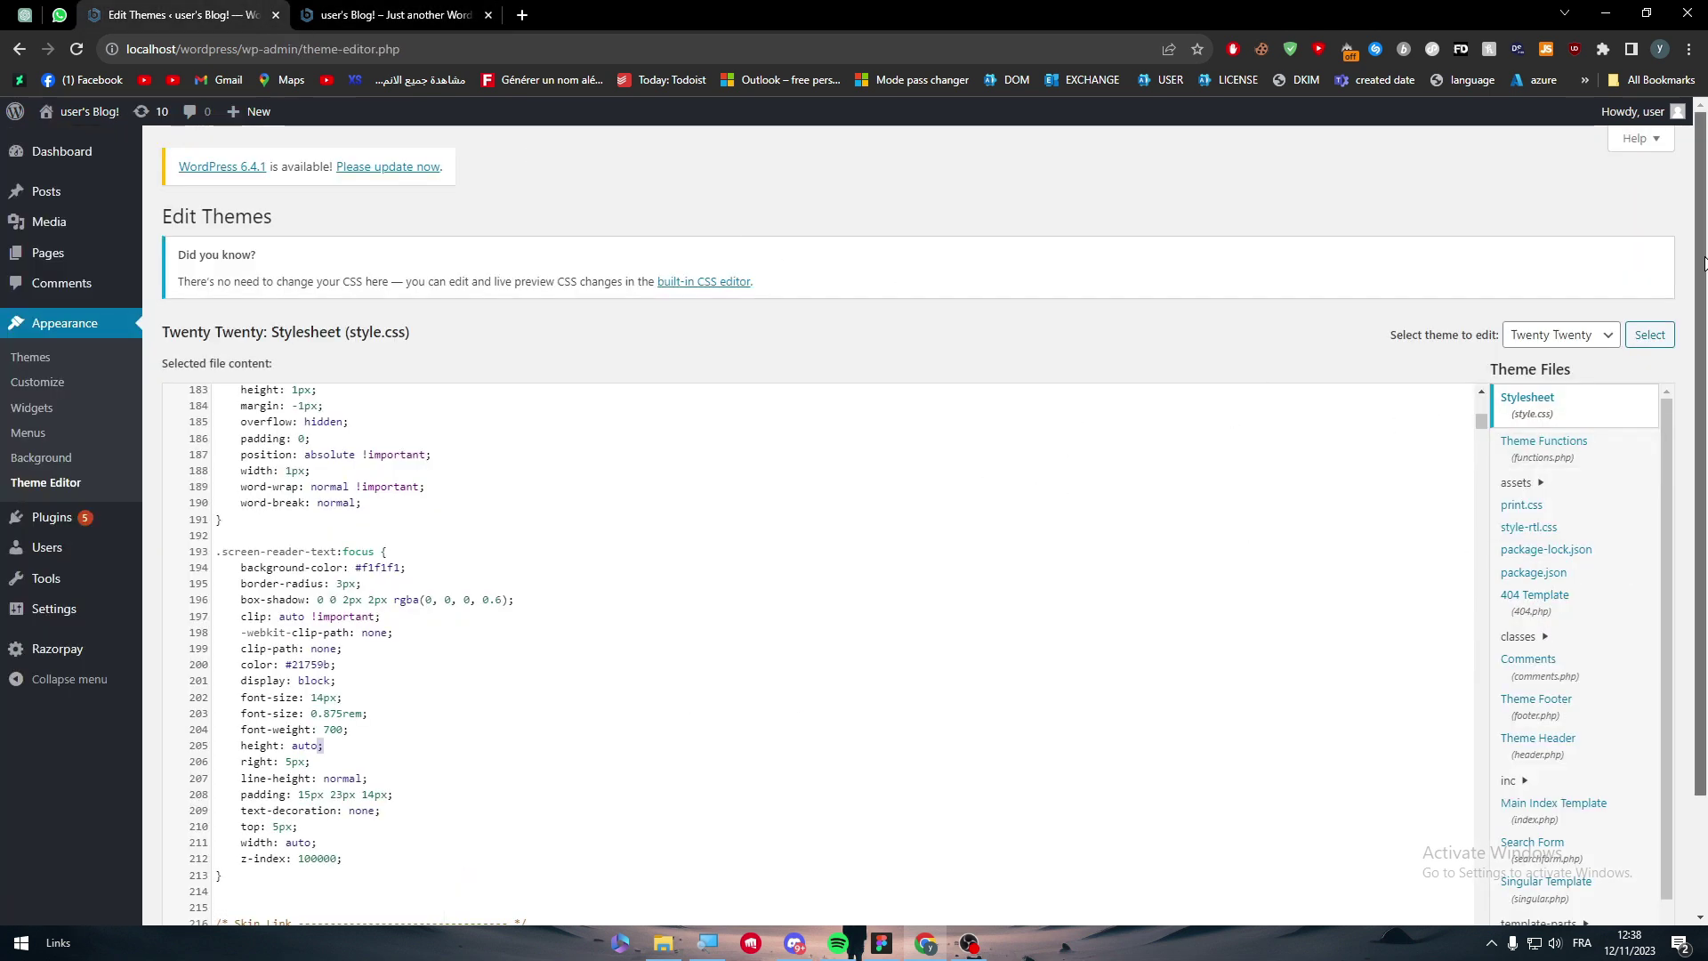
- Open the theme's header.php file and scroll through it
{"action": "scroll", "coordinate": [1693, 560], "scroll_direction": "down", "scroll_amount": 2}
{"action": "scroll", "coordinate": [1669, 469], "scroll_direction": "down", "scroll_amount": 1}
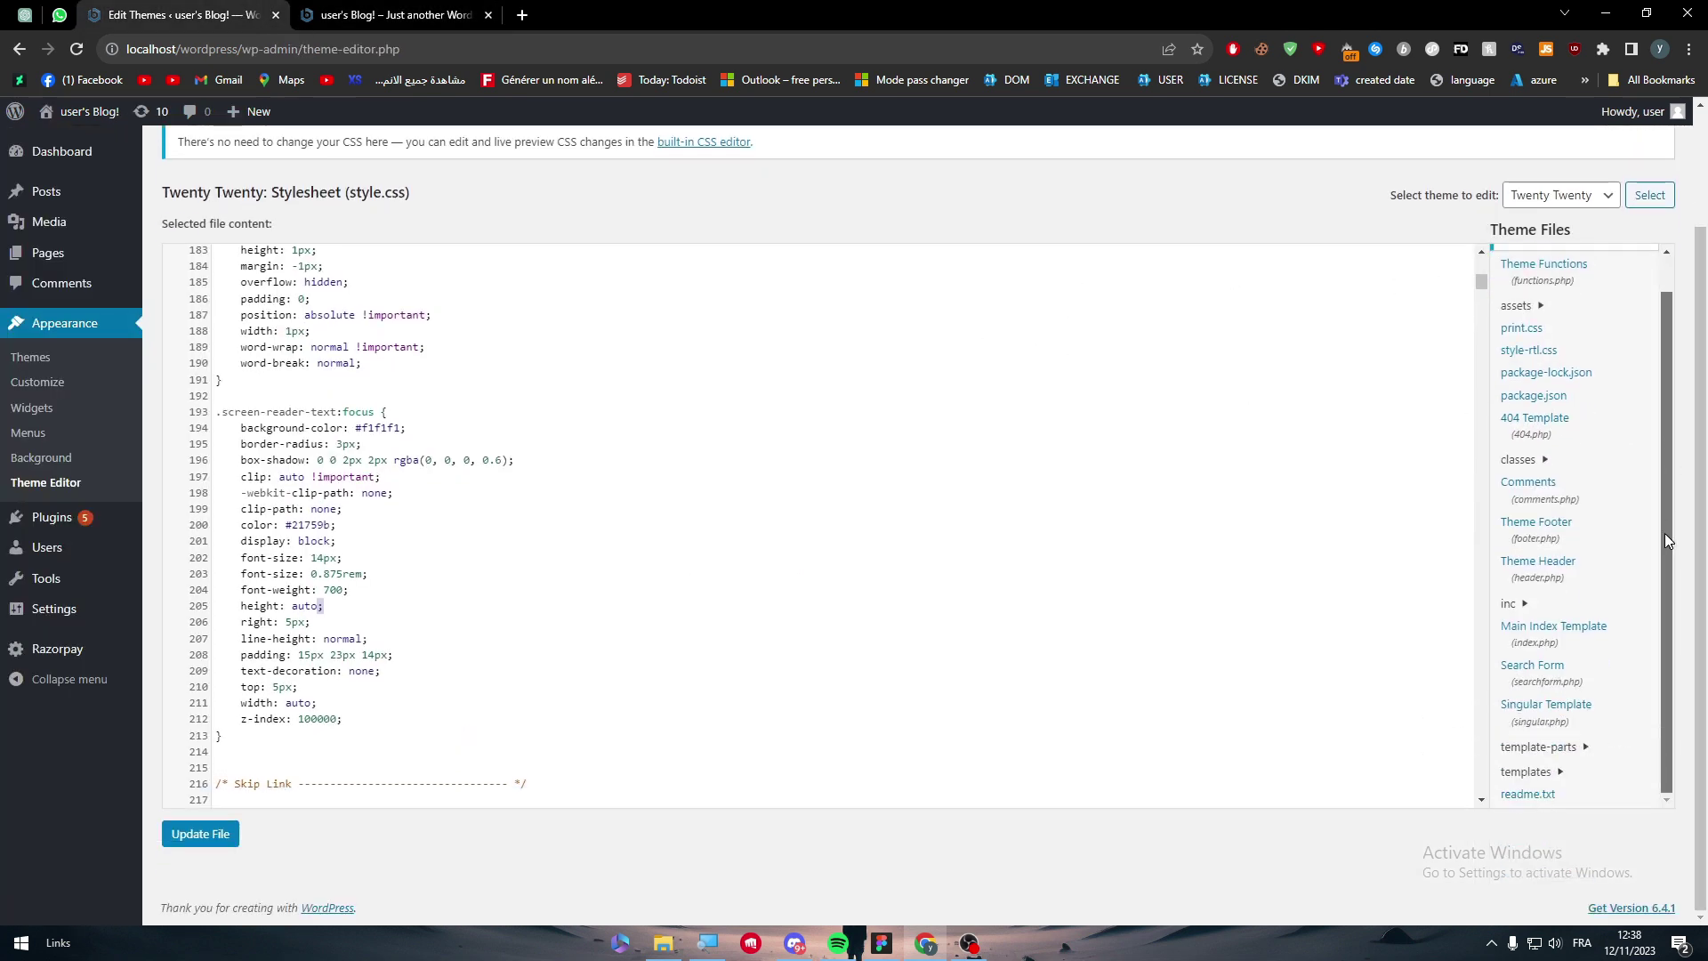
{"action": "left_click", "coordinate": [1544, 564]}
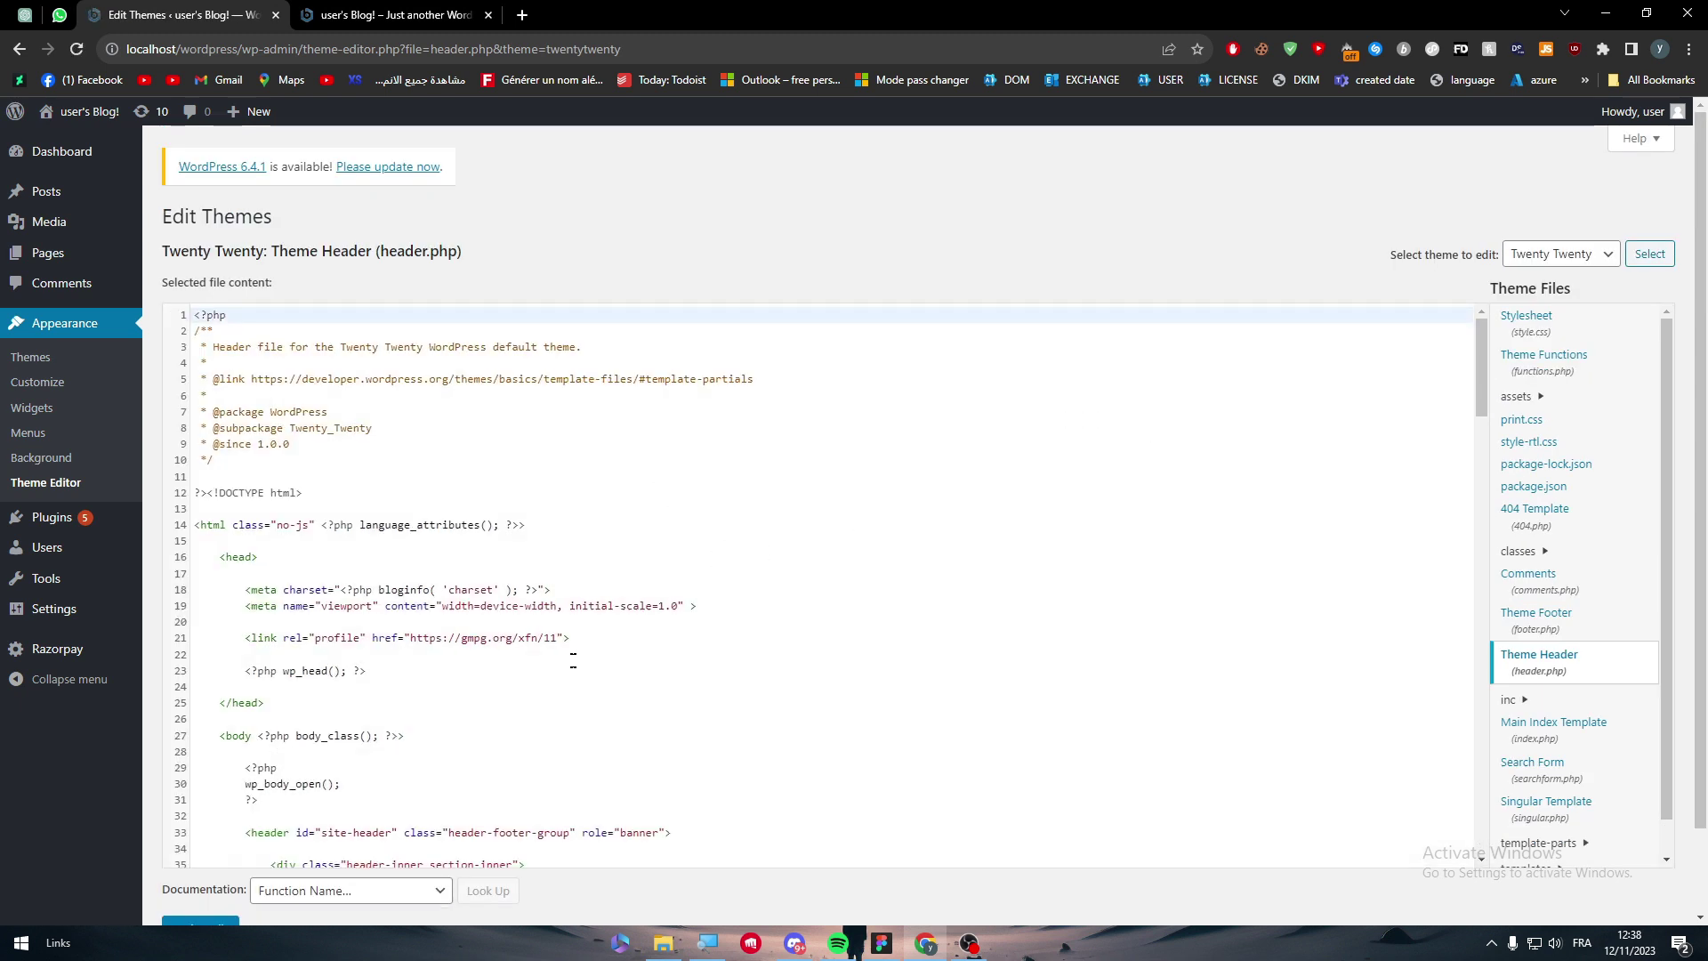
{"action": "scroll", "coordinate": [1455, 352], "scroll_direction": "down", "scroll_amount": 5}
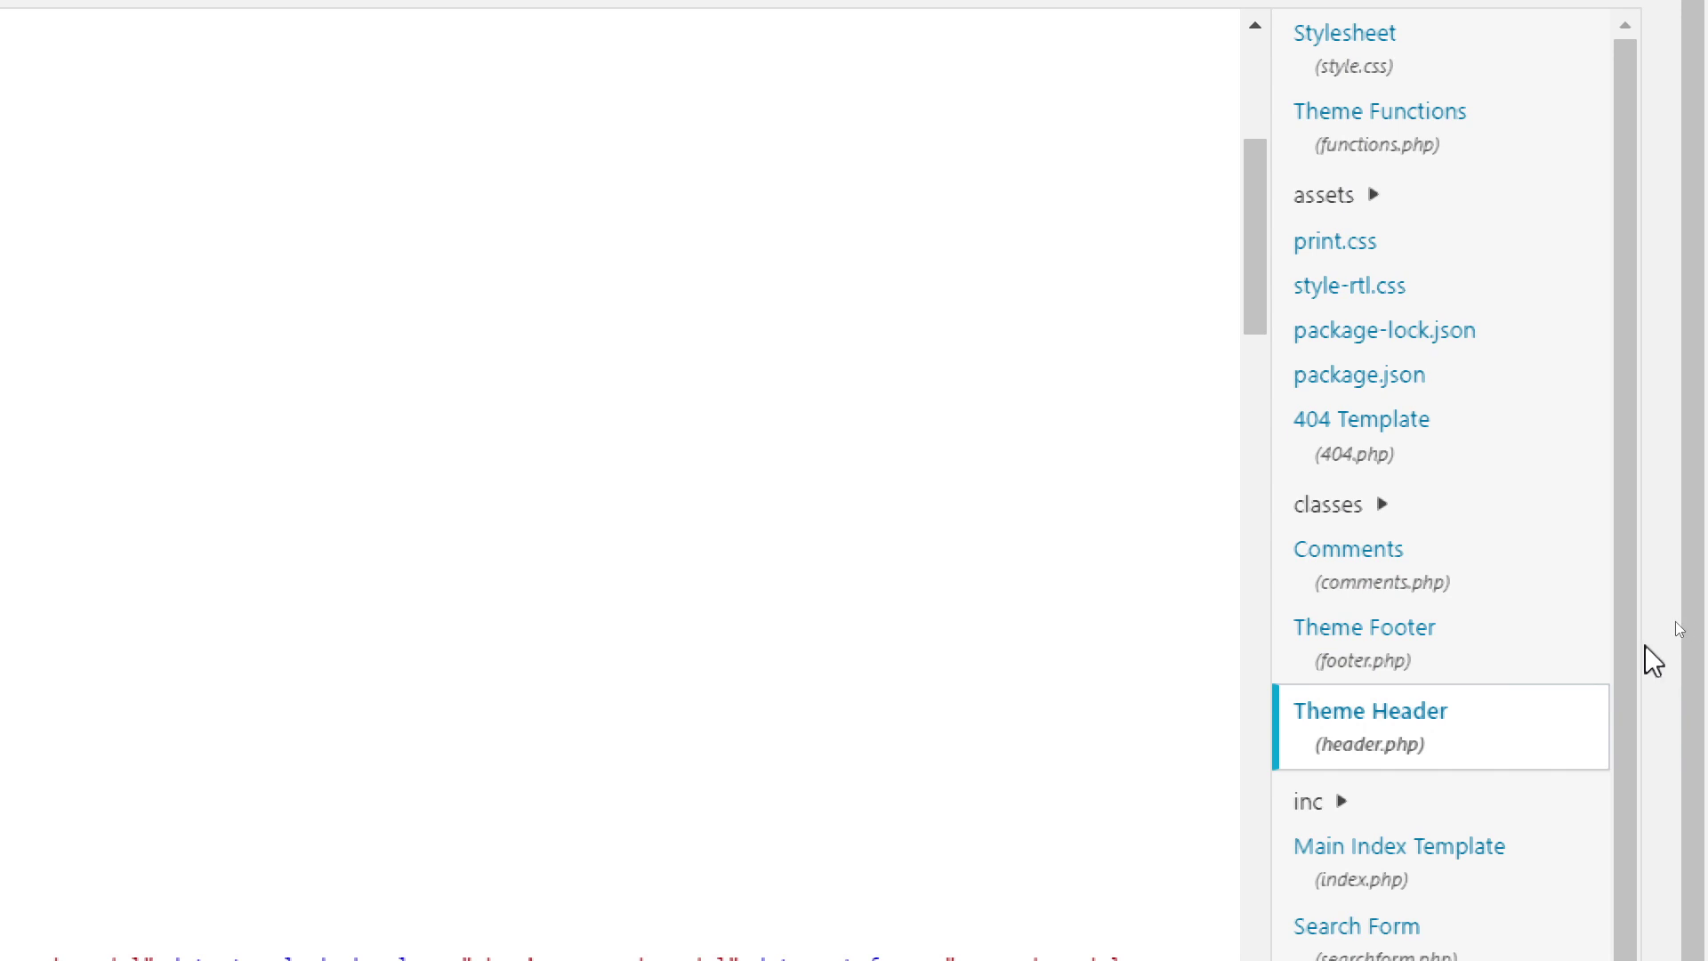
{"action": "left_click_drag", "start_coordinate": [1626, 649], "coordinate": [1630, 843]}
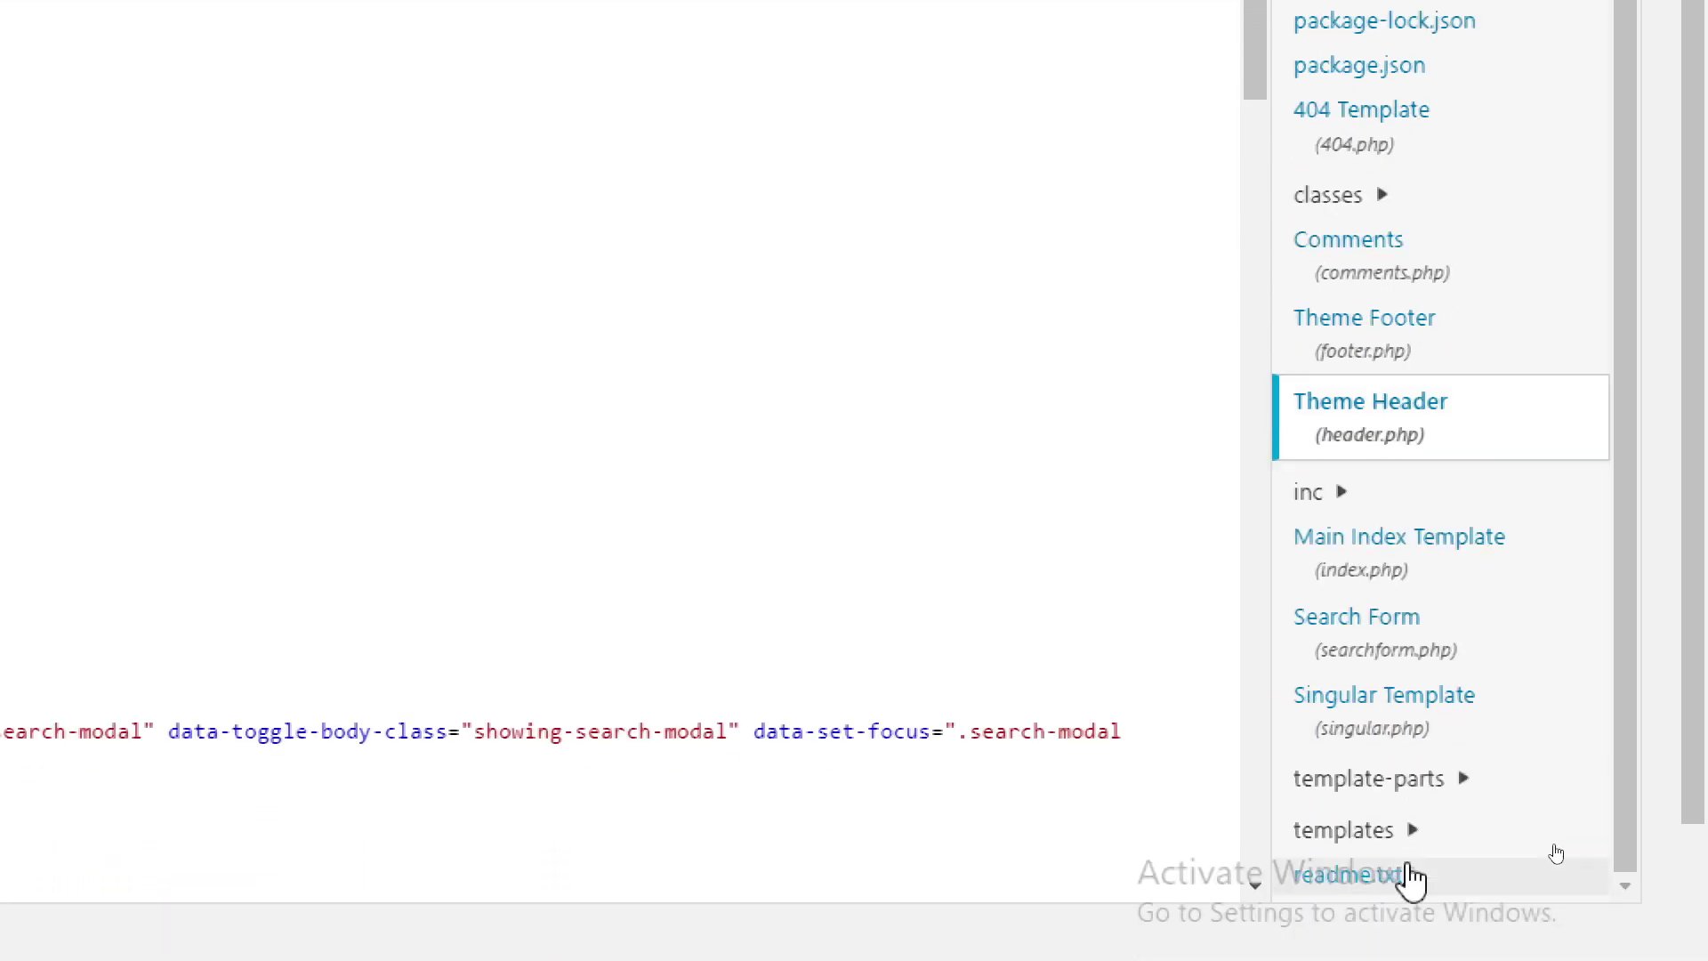
- Expand the templates folder, open functions.php, then switch to the site's front page
{"action": "left_click", "coordinate": [1410, 846]}
{"action": "scroll", "coordinate": [1632, 541], "scroll_direction": "down", "scroll_amount": 3}
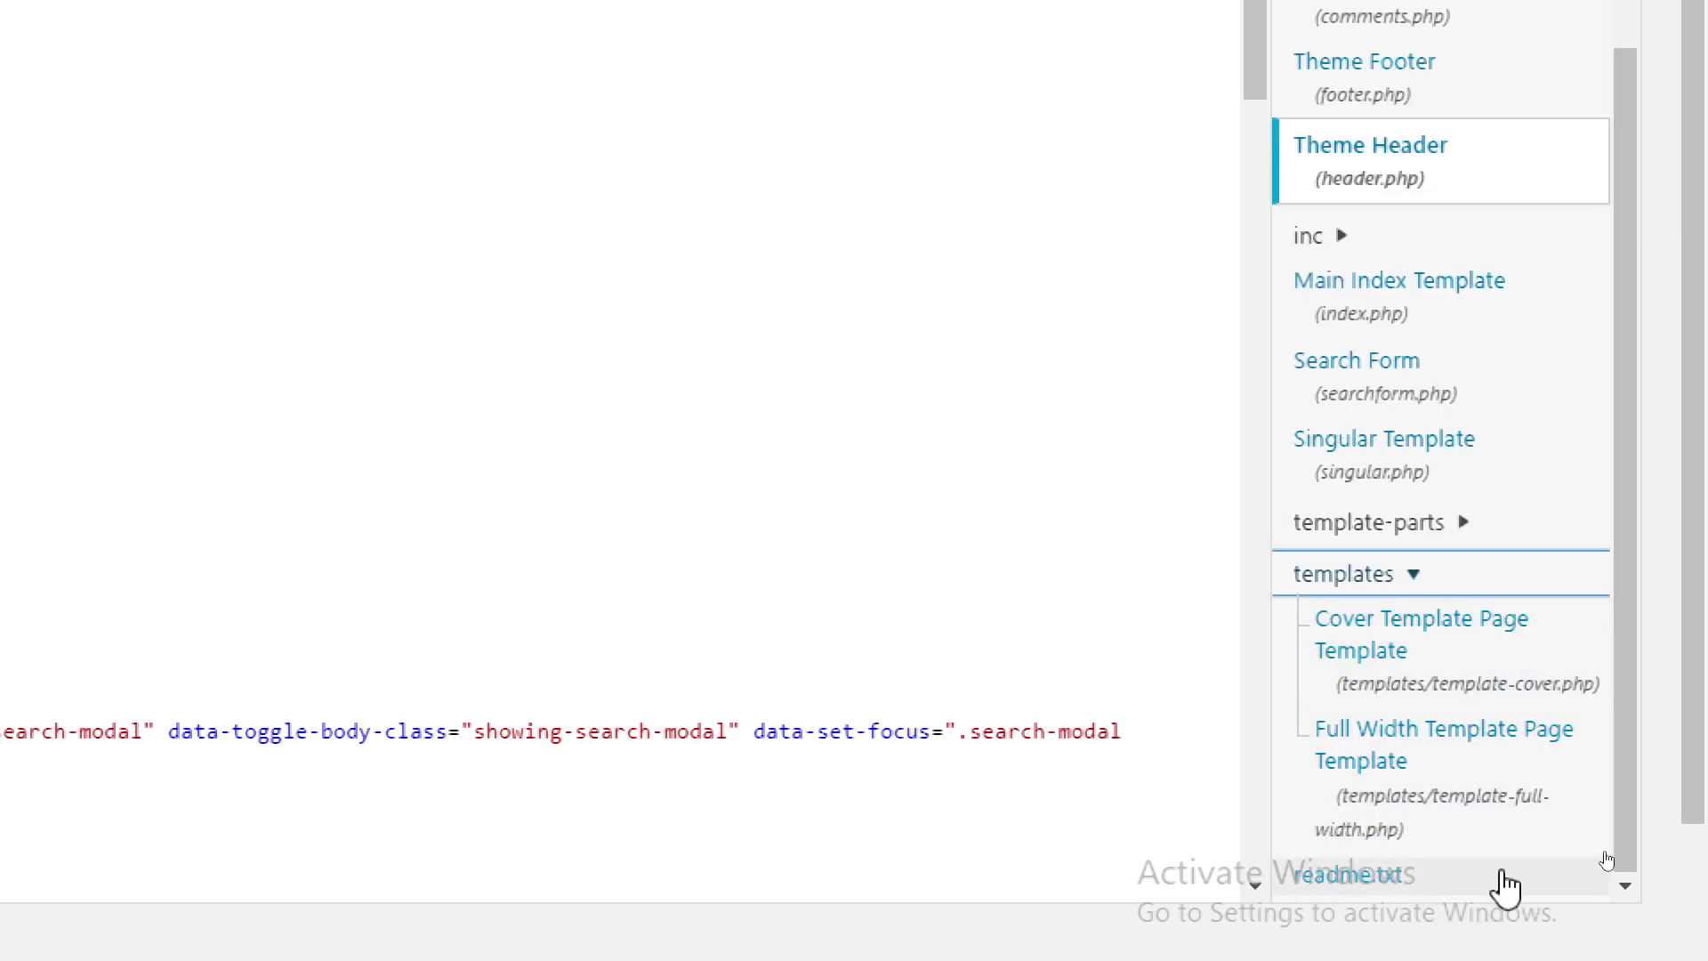
{"action": "left_click_drag", "start_coordinate": [1626, 740], "coordinate": [1607, 419]}
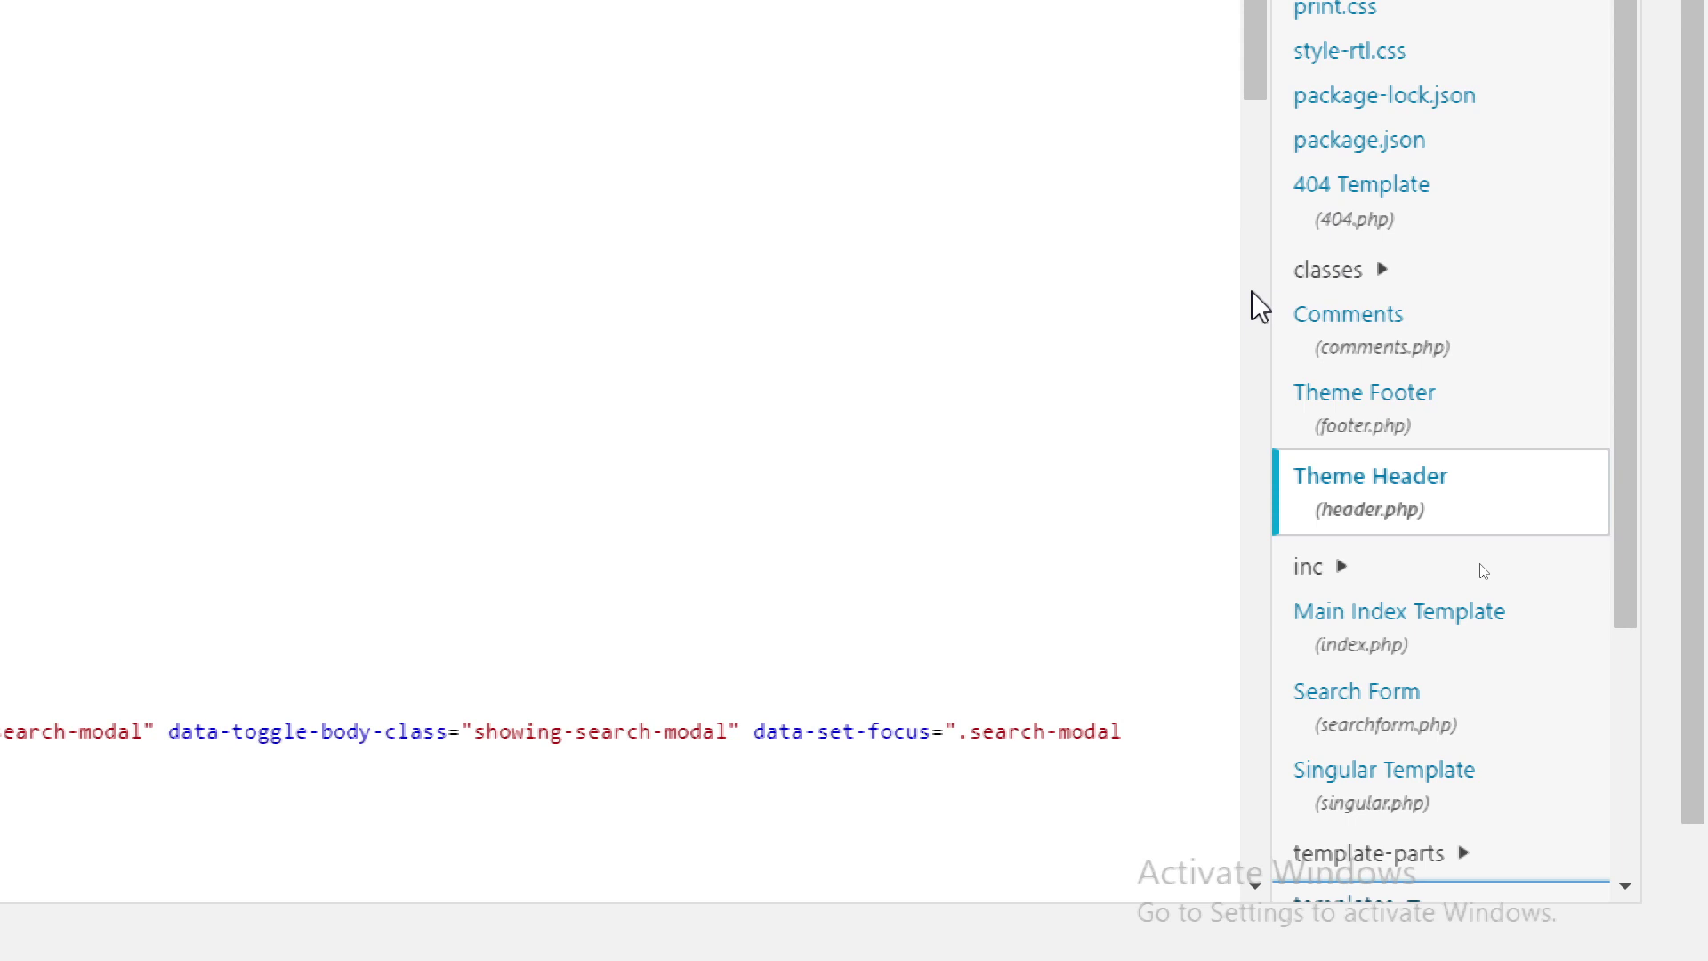
{"action": "scroll", "coordinate": [1403, 76], "scroll_direction": "up", "scroll_amount": 2}
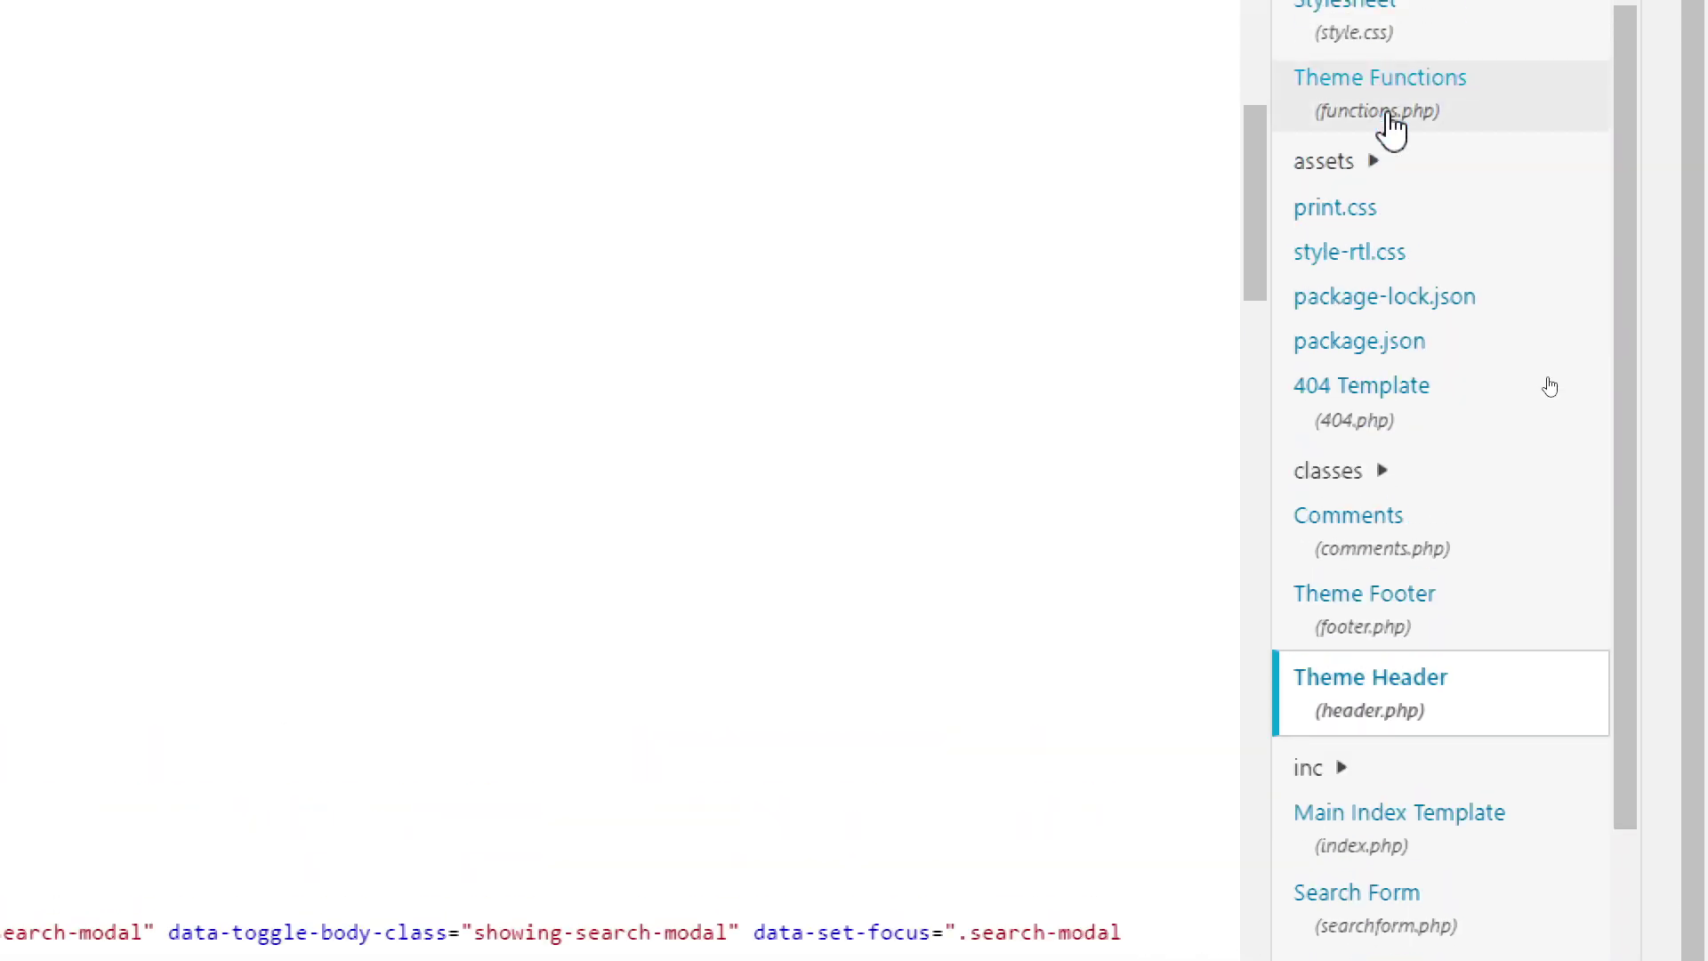
{"action": "left_click", "coordinate": [1479, 134]}
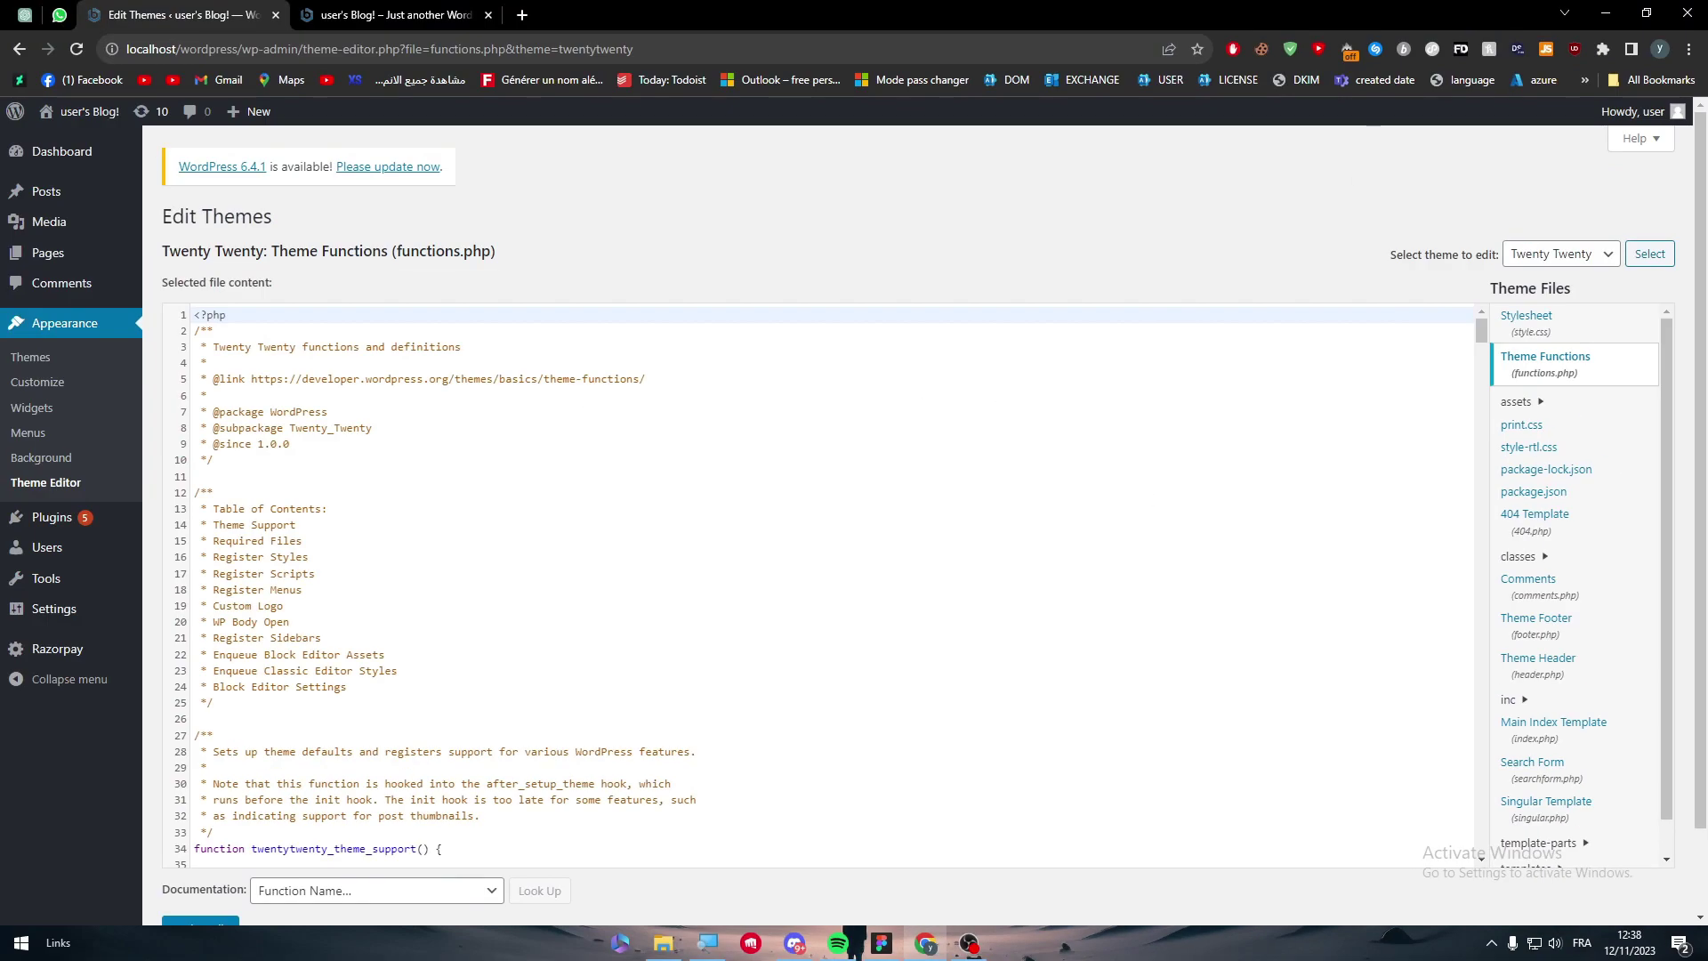
{"action": "left_click", "coordinate": [396, 15]}
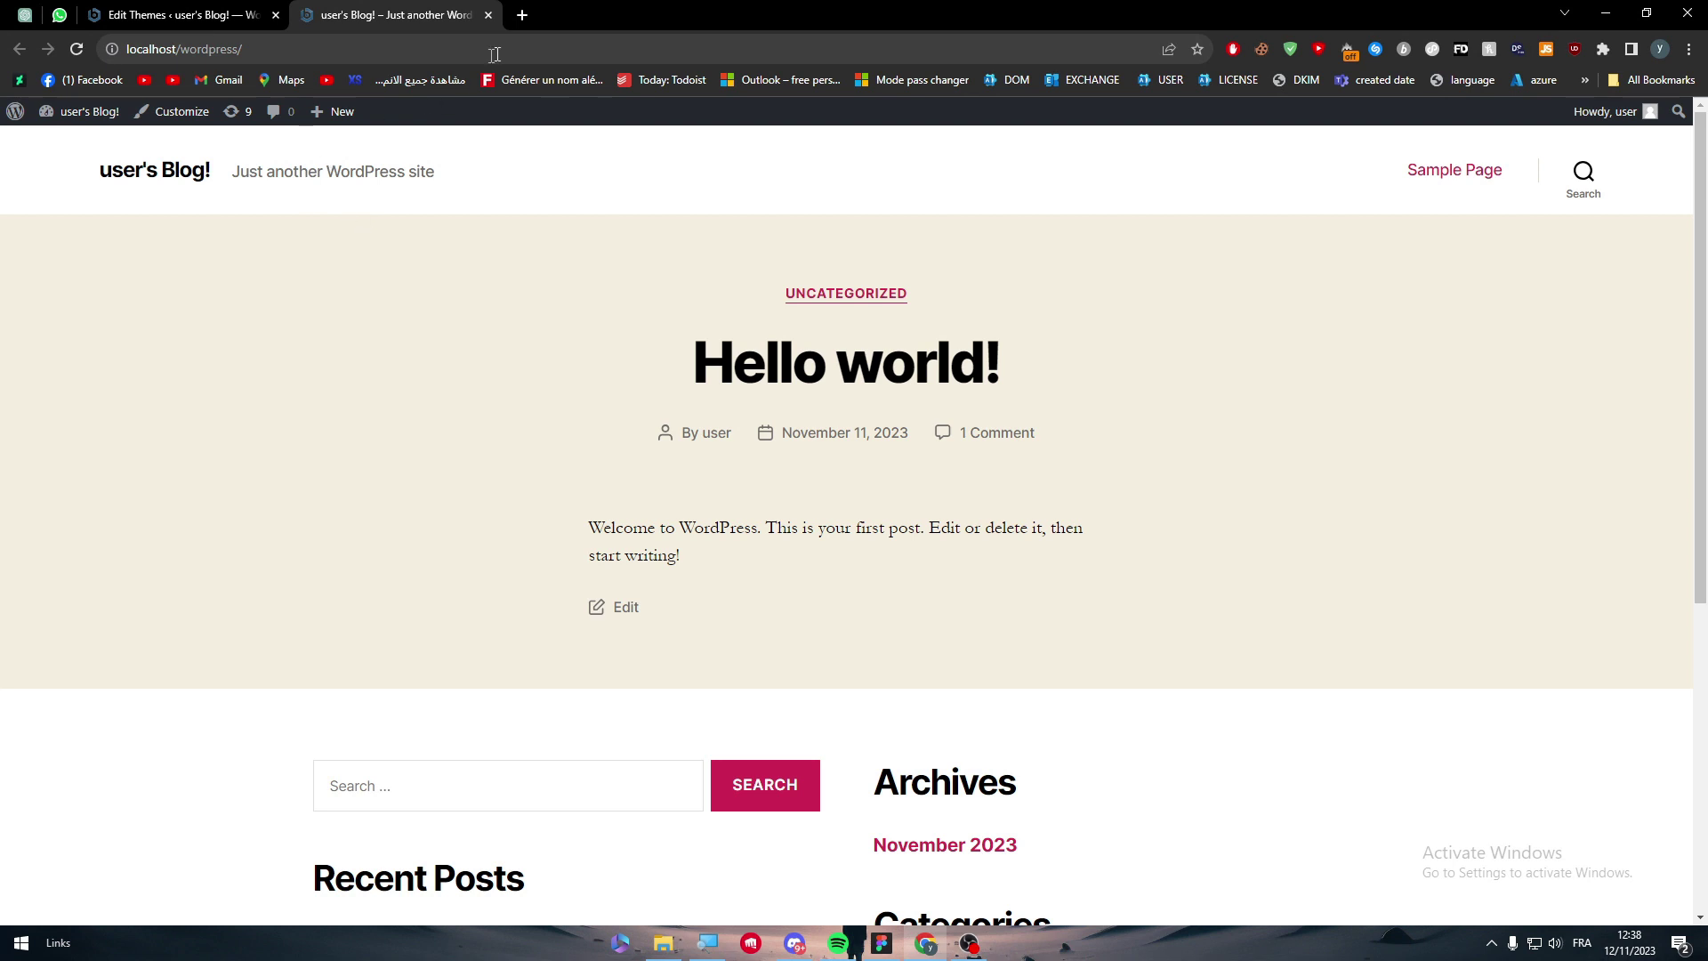
- Open ChatGPT in a new browser tab
{"action": "left_click", "coordinate": [516, 15]}
{"action": "type", "text": "chat"}
{"action": "left_click", "coordinate": [366, 85]}
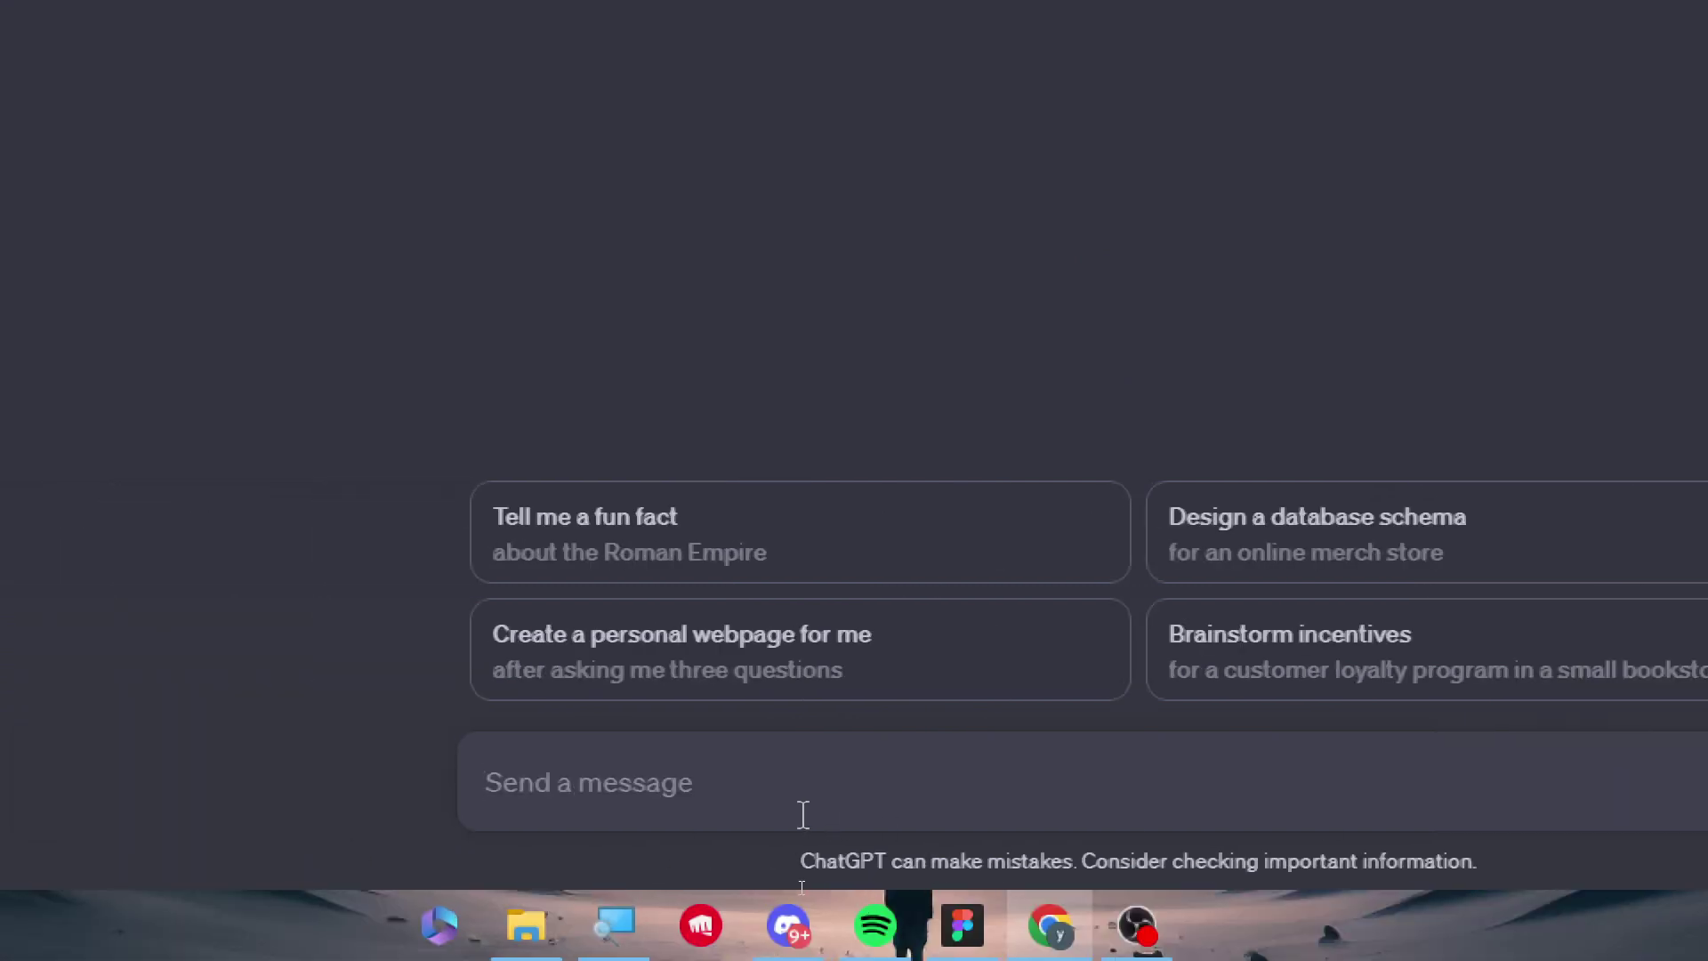
- Ask ChatGPT 'MAKE ME AN html code for a n ecommerce website' and review the code reply
{"action": "type", "text": "MAKE ME A"}
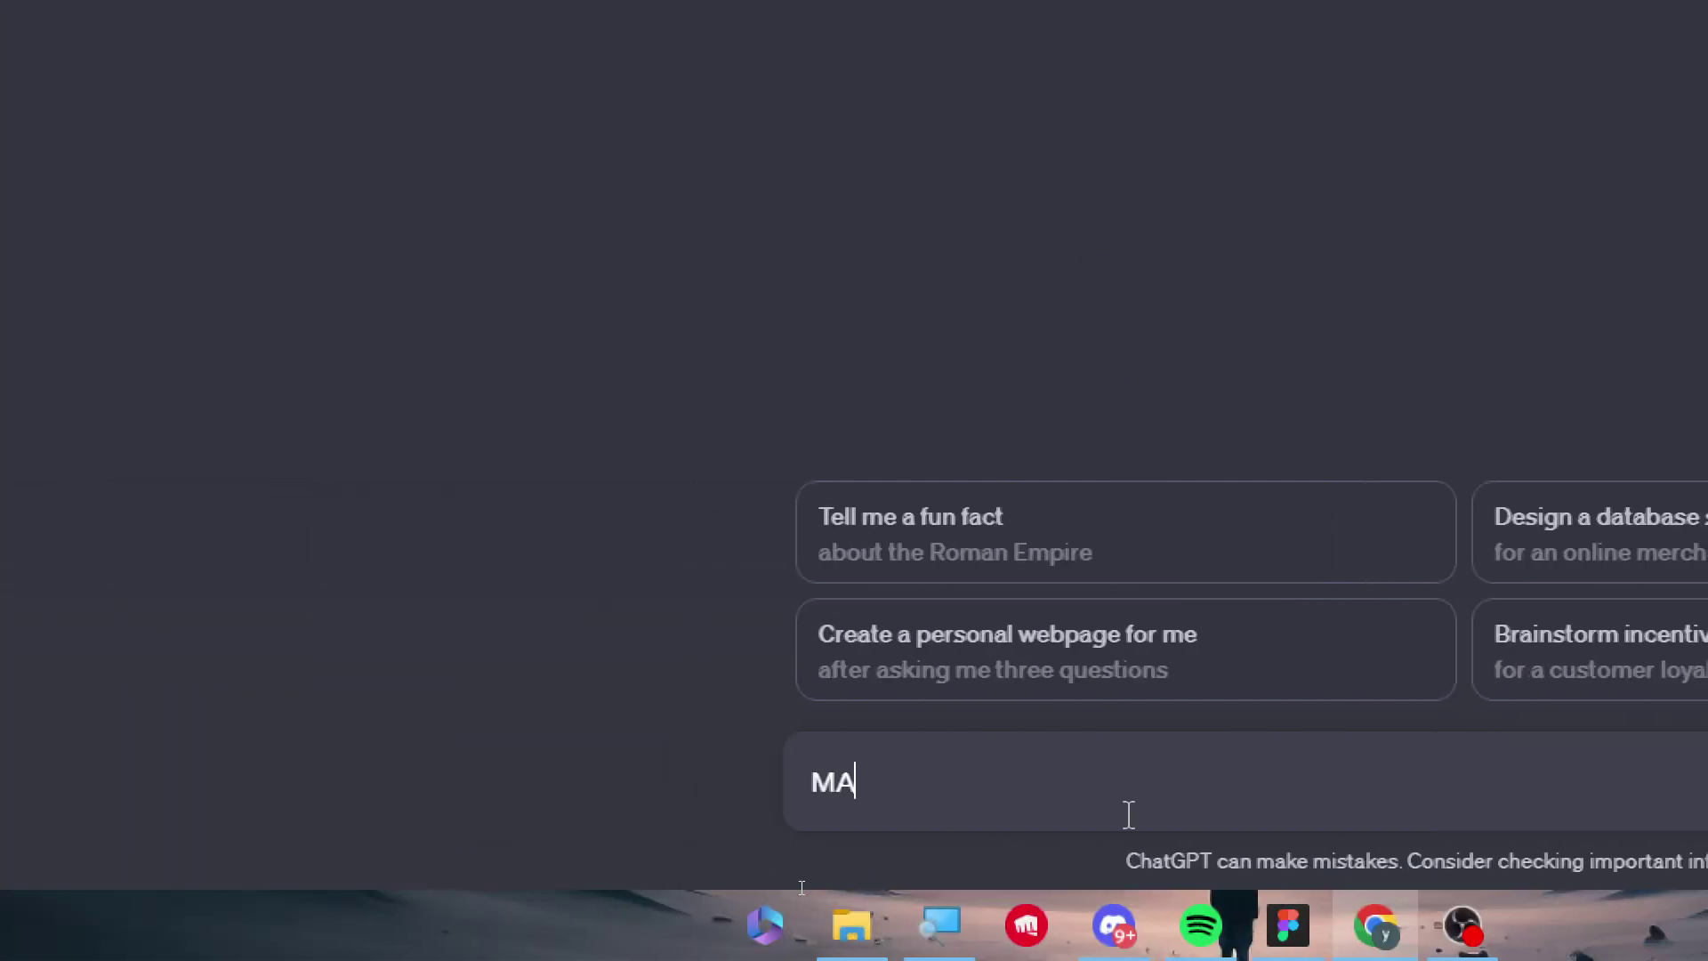
{"action": "type", "text": "N html c"}
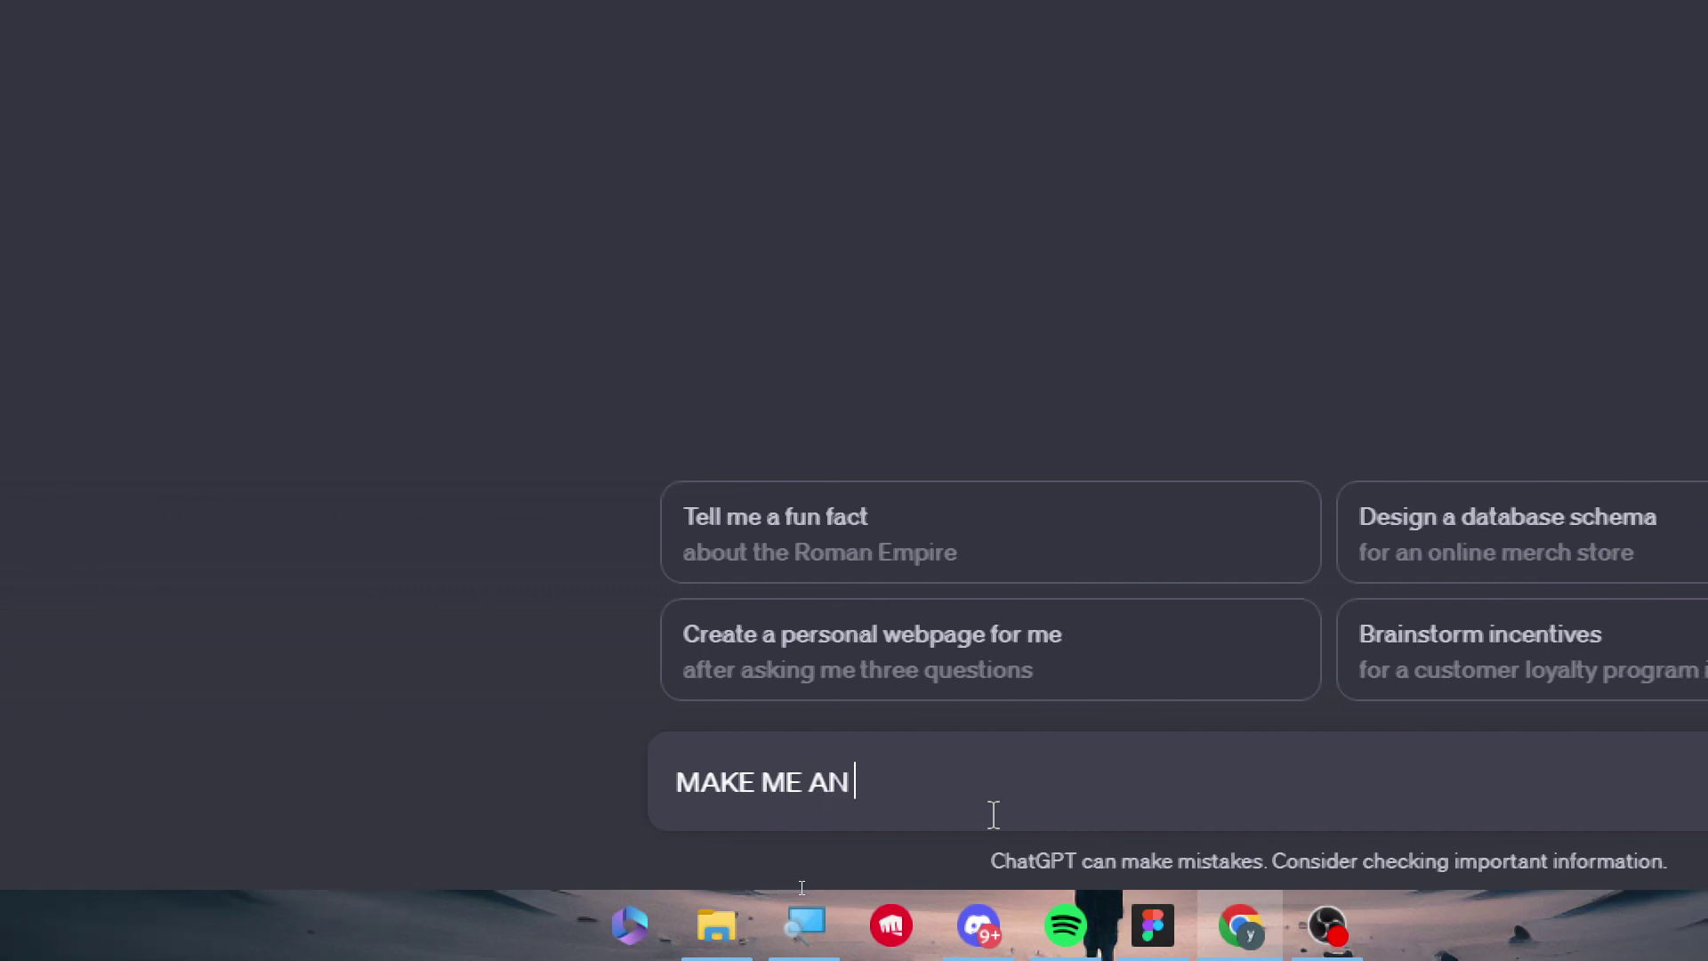
{"action": "type", "text": "ode for a "}
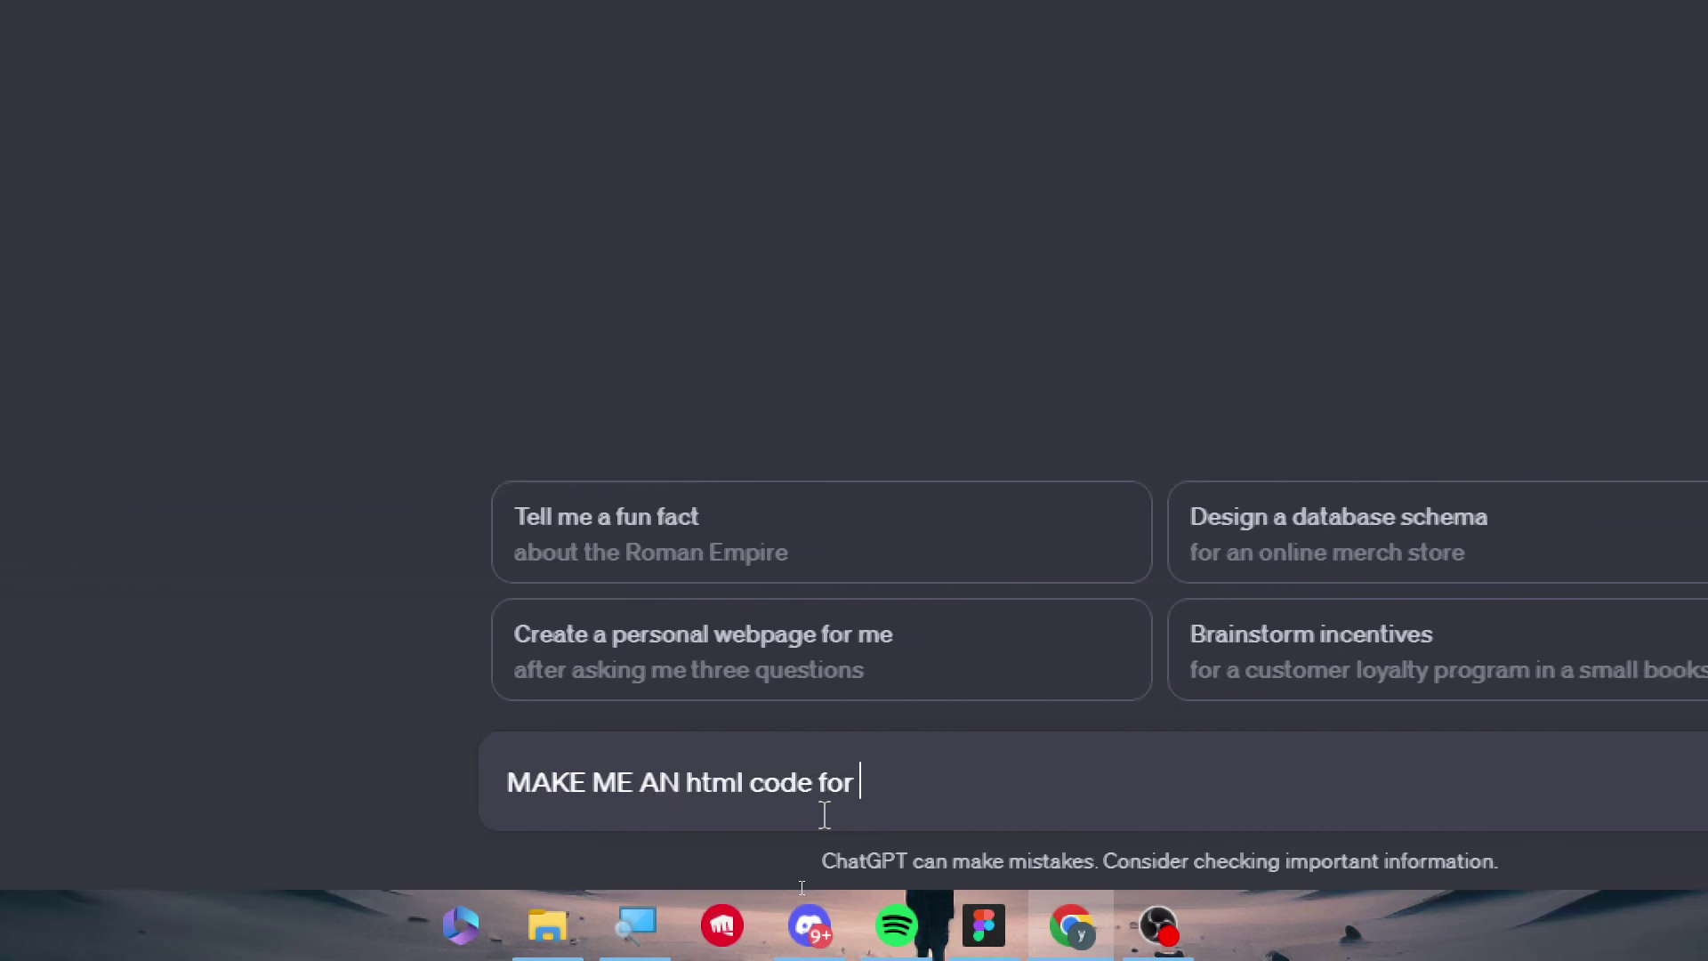
{"action": "type", "text": "n ecommerce websi"}
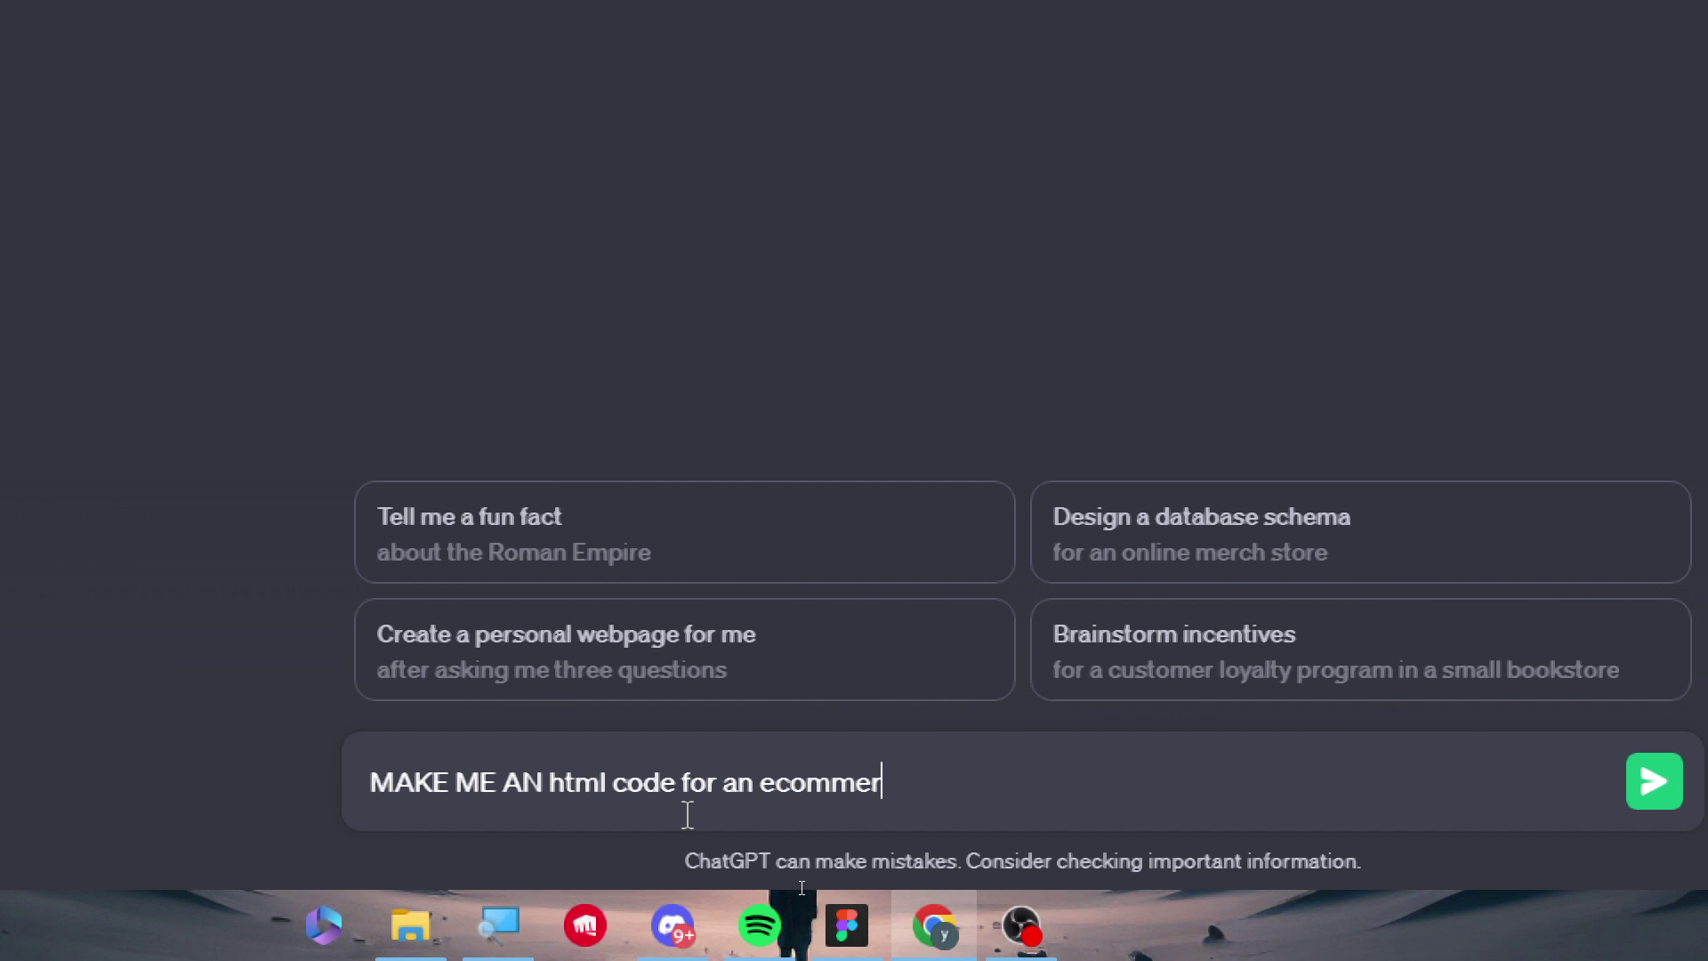
{"action": "type", "text": "te"}
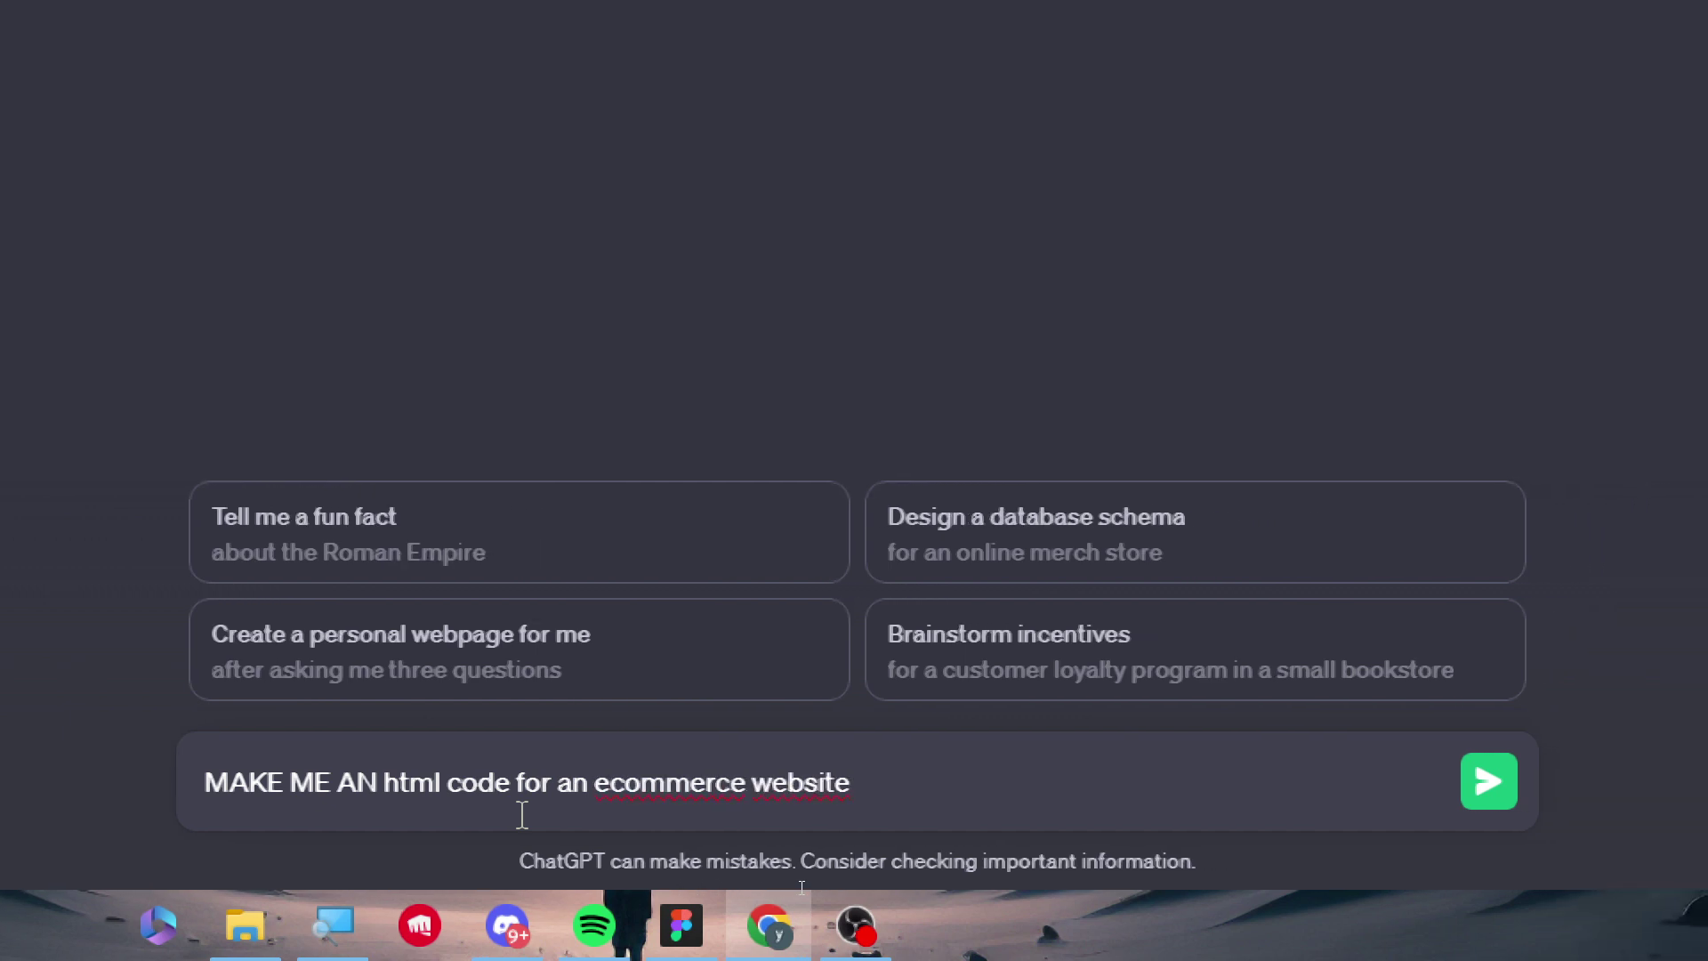
{"action": "key", "text": "Left"}
{"action": "key", "text": "Left"}
{"action": "key", "text": "Left"}
{"action": "key", "text": "Left"}
{"action": "key", "text": "Left"}
{"action": "key", "text": "Left"}
{"action": "key", "text": "Left"}
{"action": "key", "text": "Left"}
{"action": "key", "text": "Left"}
{"action": "key", "text": "Left"}
{"action": "key", "text": "Left"}
{"action": "key", "text": "Left"}
{"action": "key", "text": "Left"}
{"action": "key", "text": "Left"}
{"action": "key", "text": "Left"}
{"action": "key", "text": "Left"}
{"action": "key", "text": "Left"}
{"action": "key", "text": "Left"}
{"action": "key", "text": "Left"}
{"action": "key", "text": "Left"}
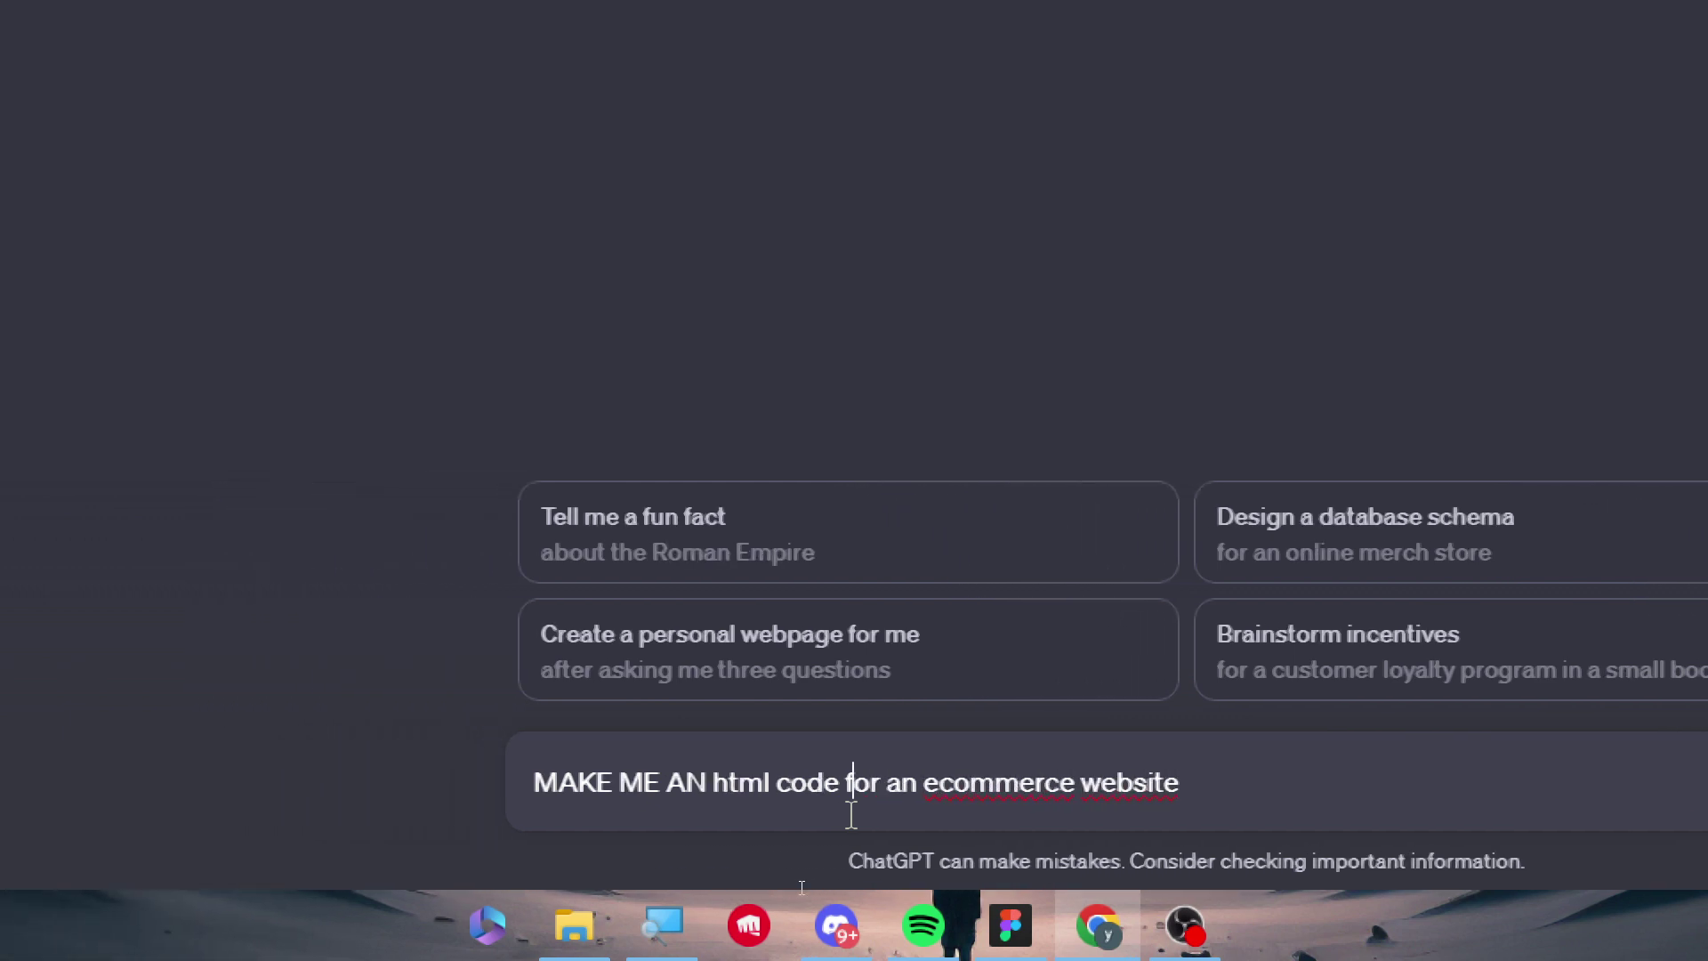
{"action": "key", "text": "Return"}
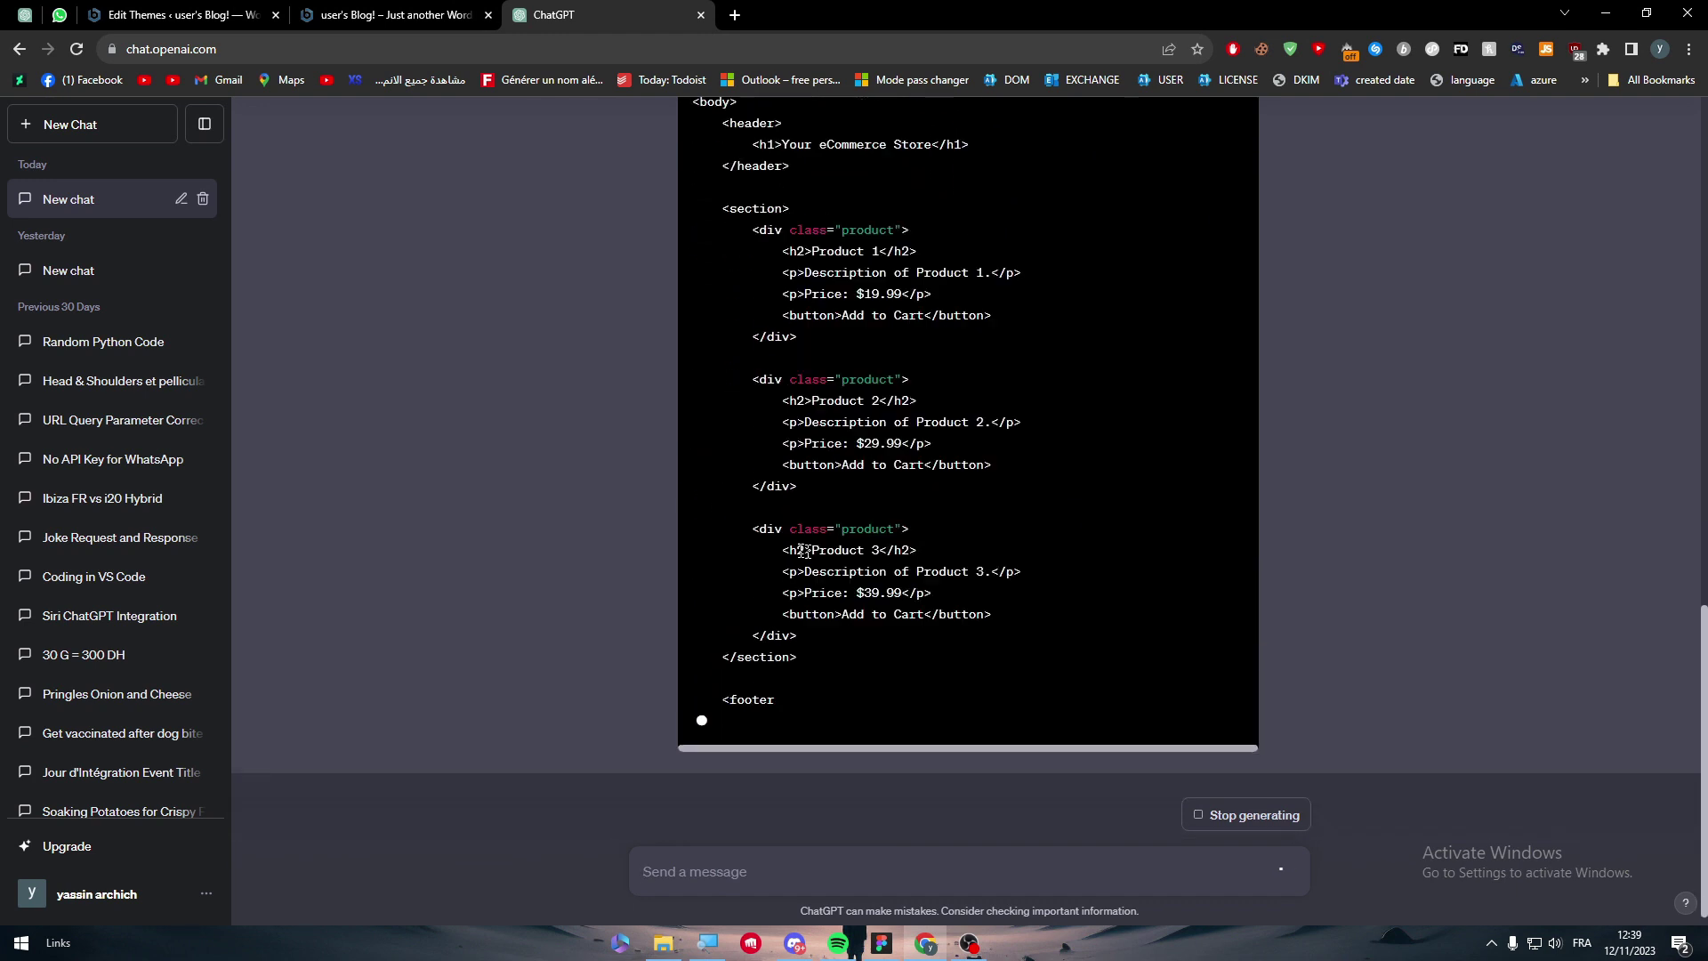
{"action": "scroll", "coordinate": [1703, 587], "scroll_direction": "up", "scroll_amount": 6}
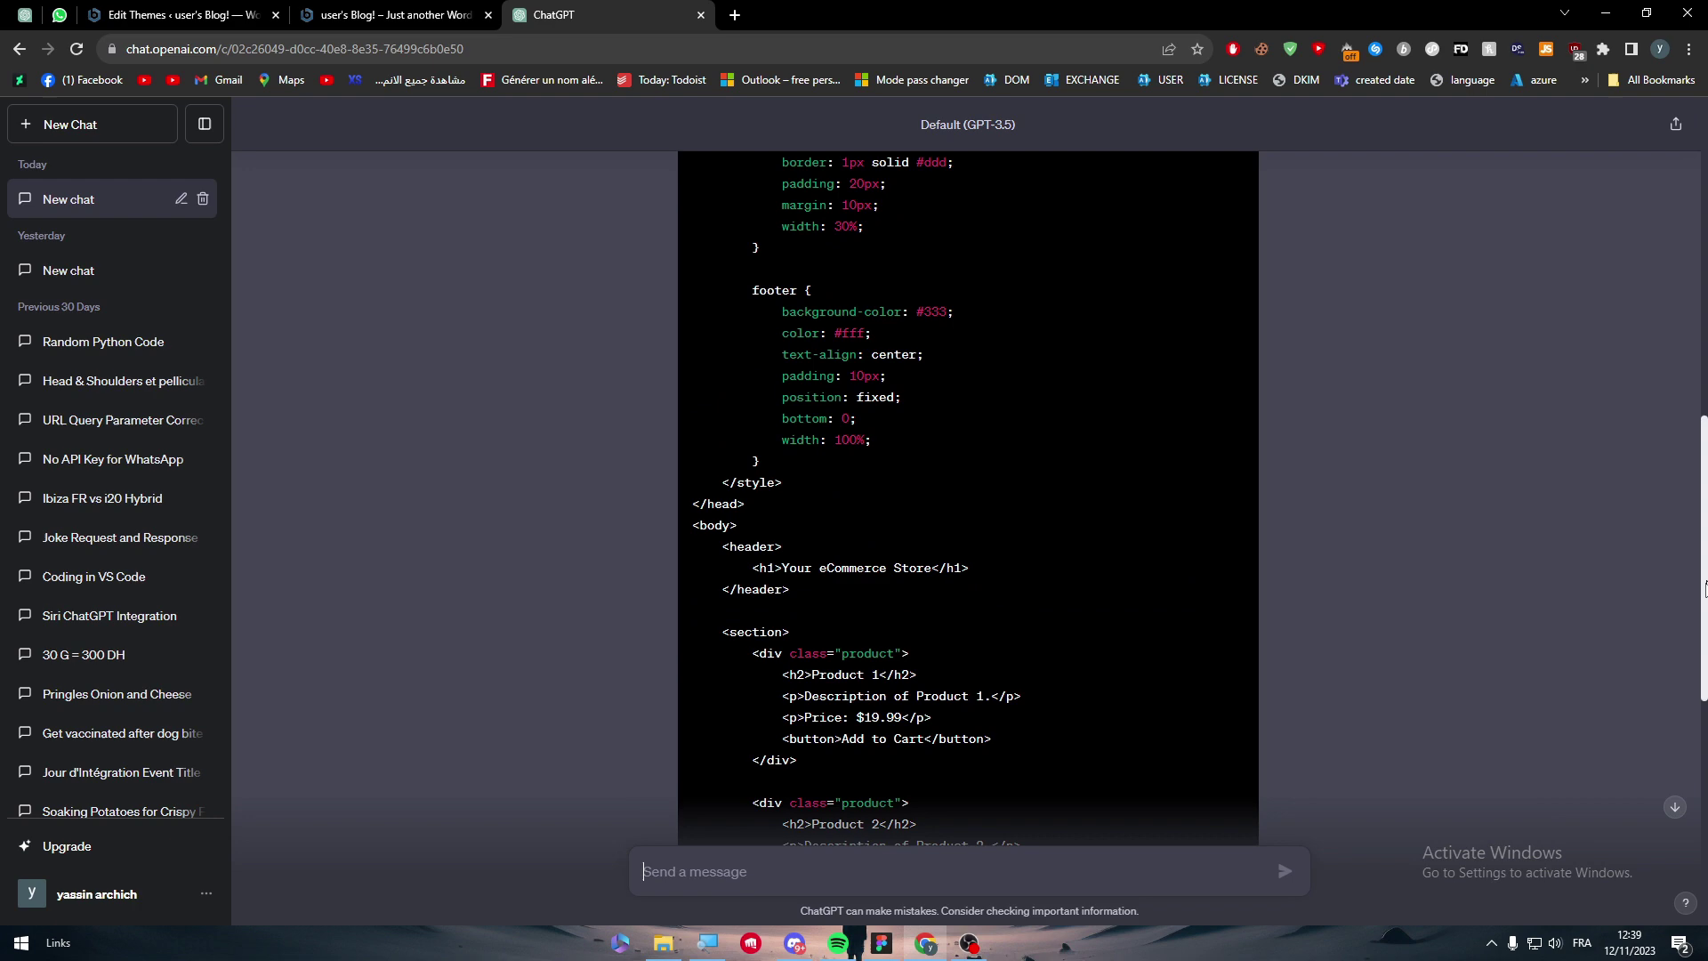
{"action": "scroll", "coordinate": [1703, 598], "scroll_direction": "up", "scroll_amount": 8}
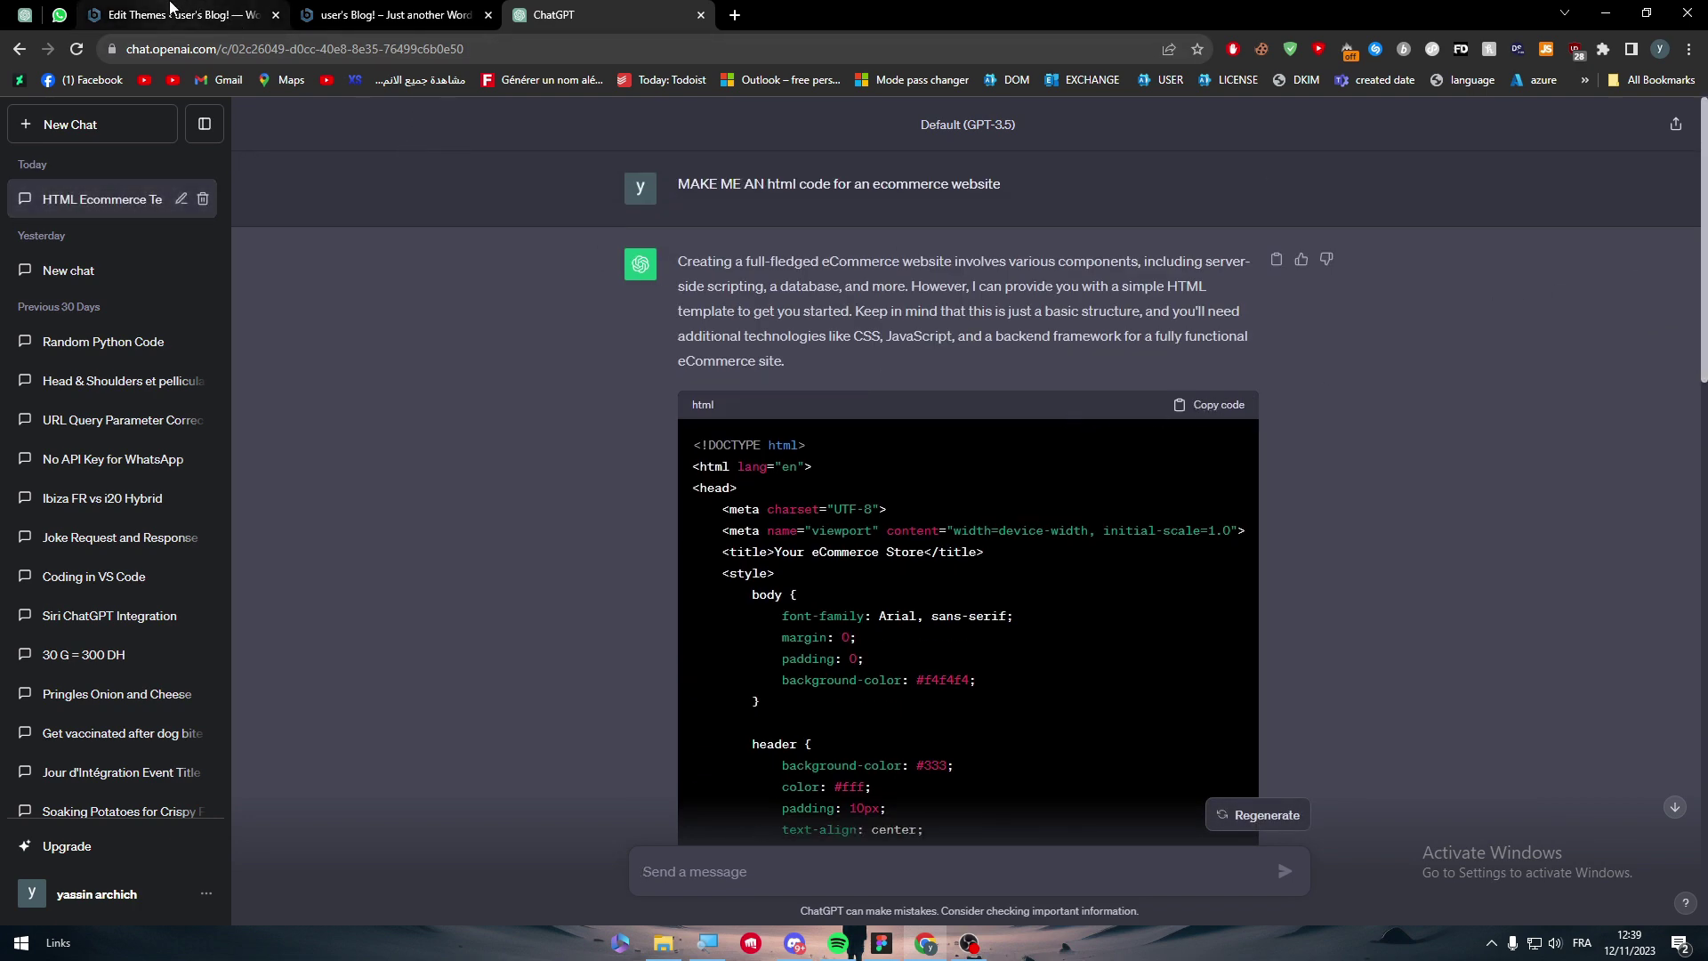
- Go to Appearance > Themes > Add New and show the Upload Theme form
{"action": "left_click", "coordinate": [198, 12]}
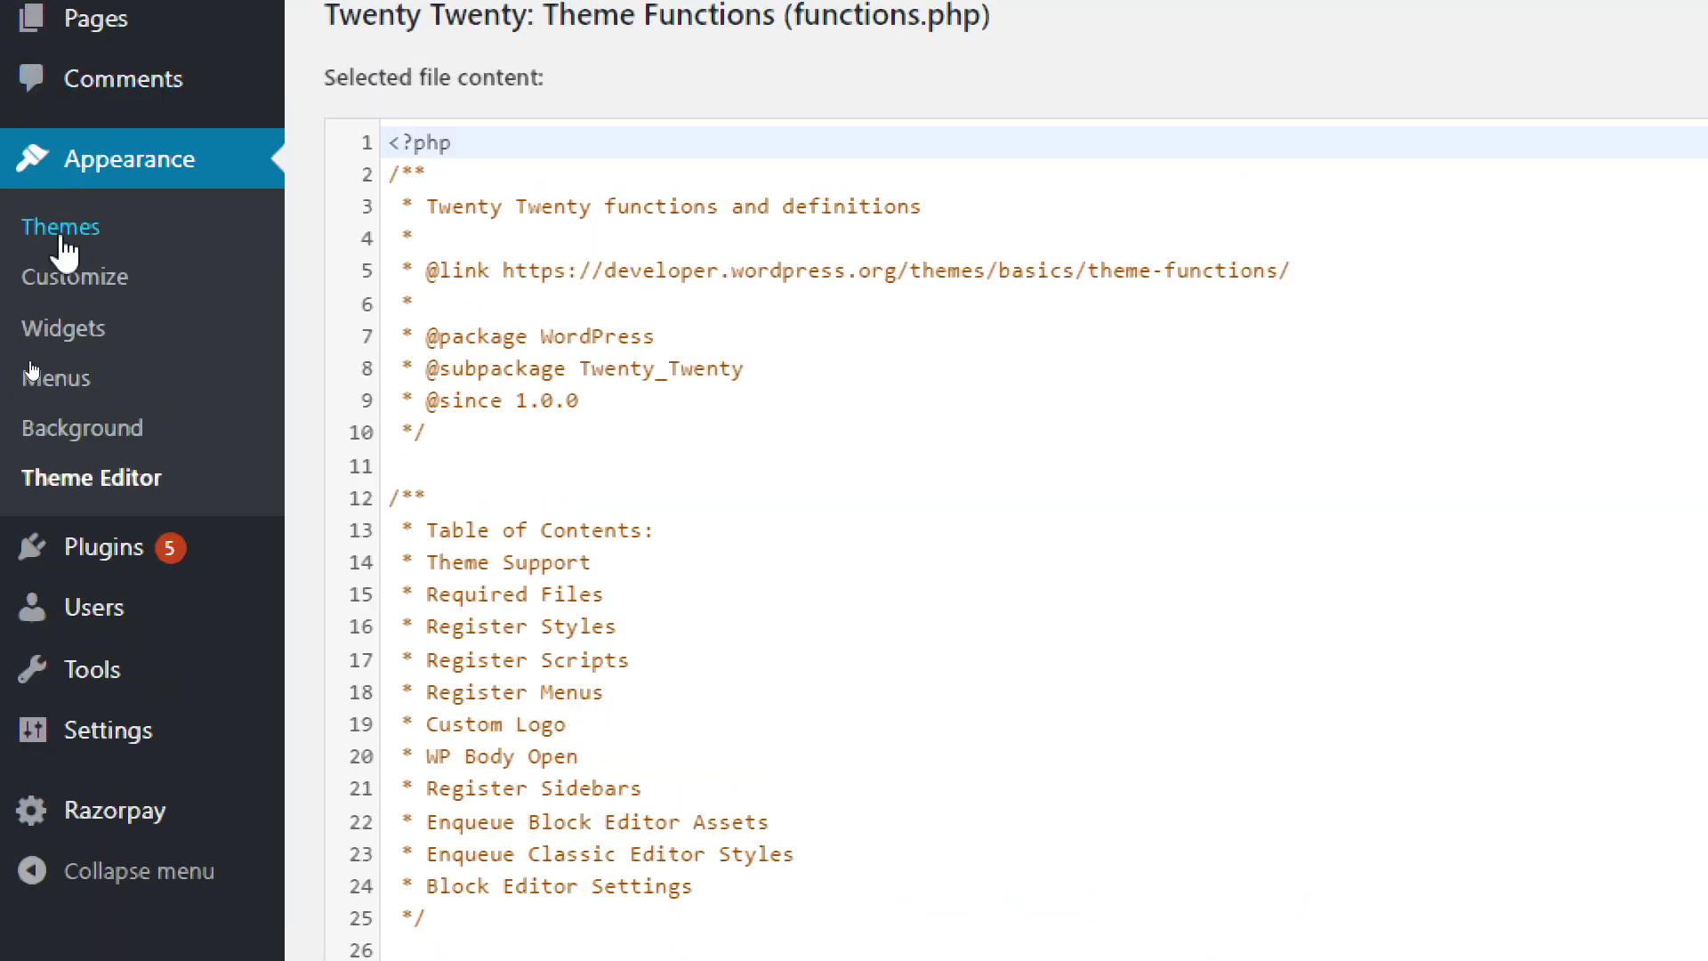
{"action": "left_click", "coordinate": [32, 359]}
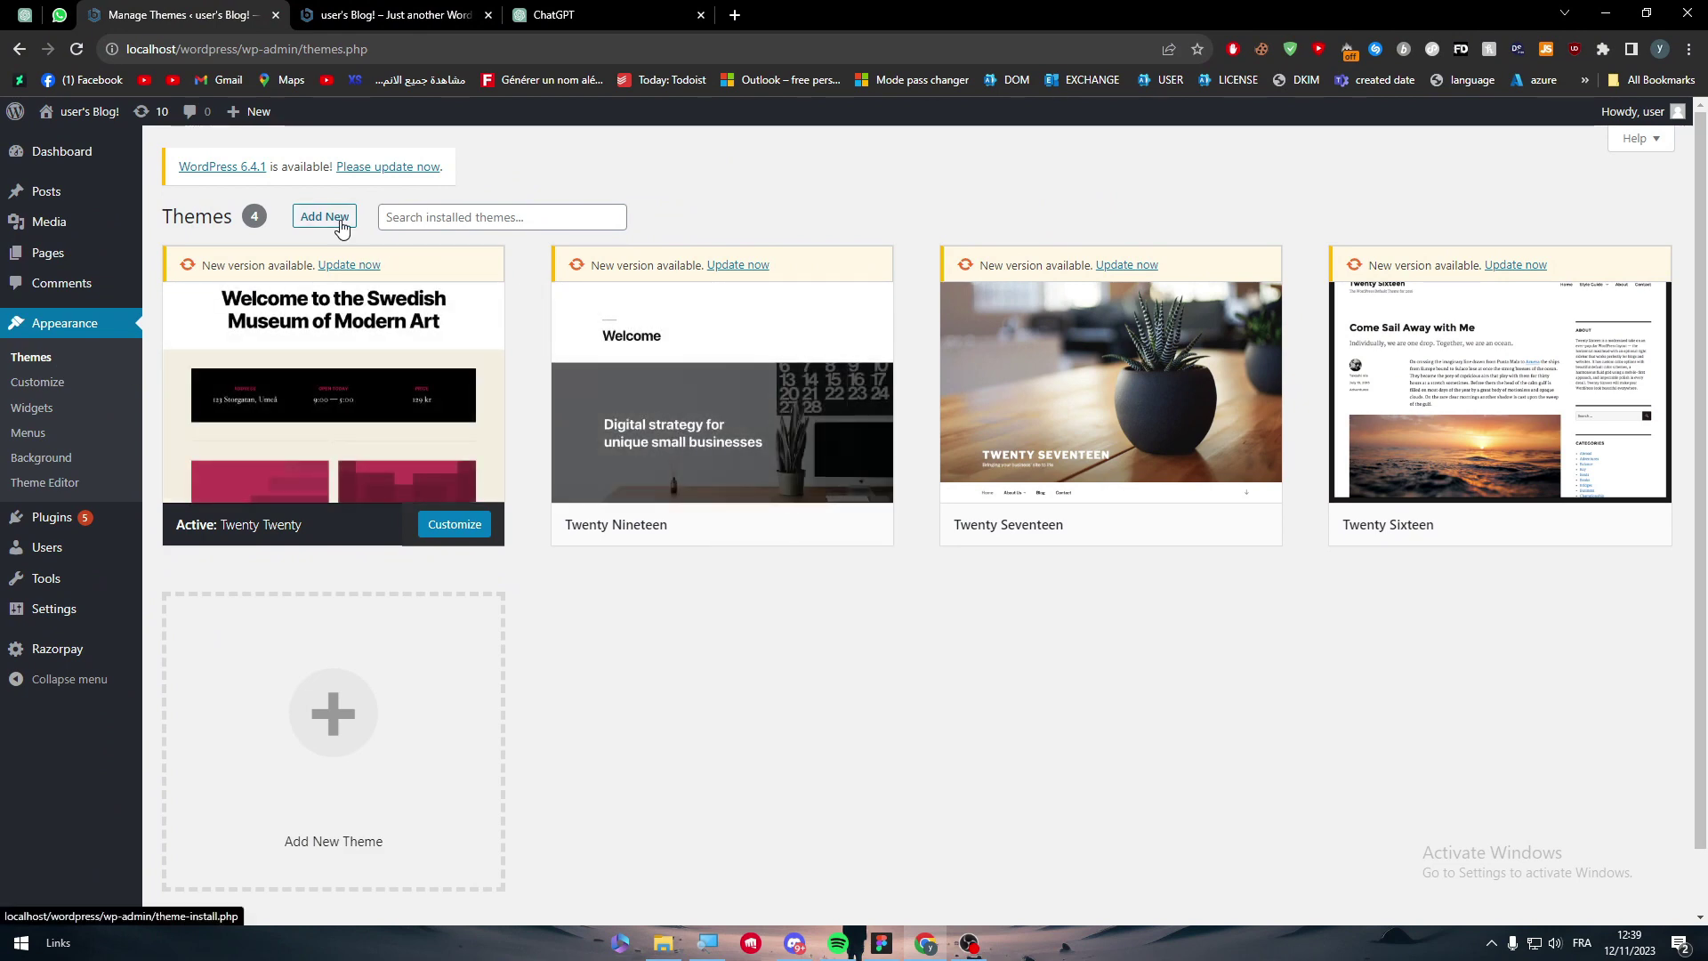
{"action": "left_click", "coordinate": [341, 229]}
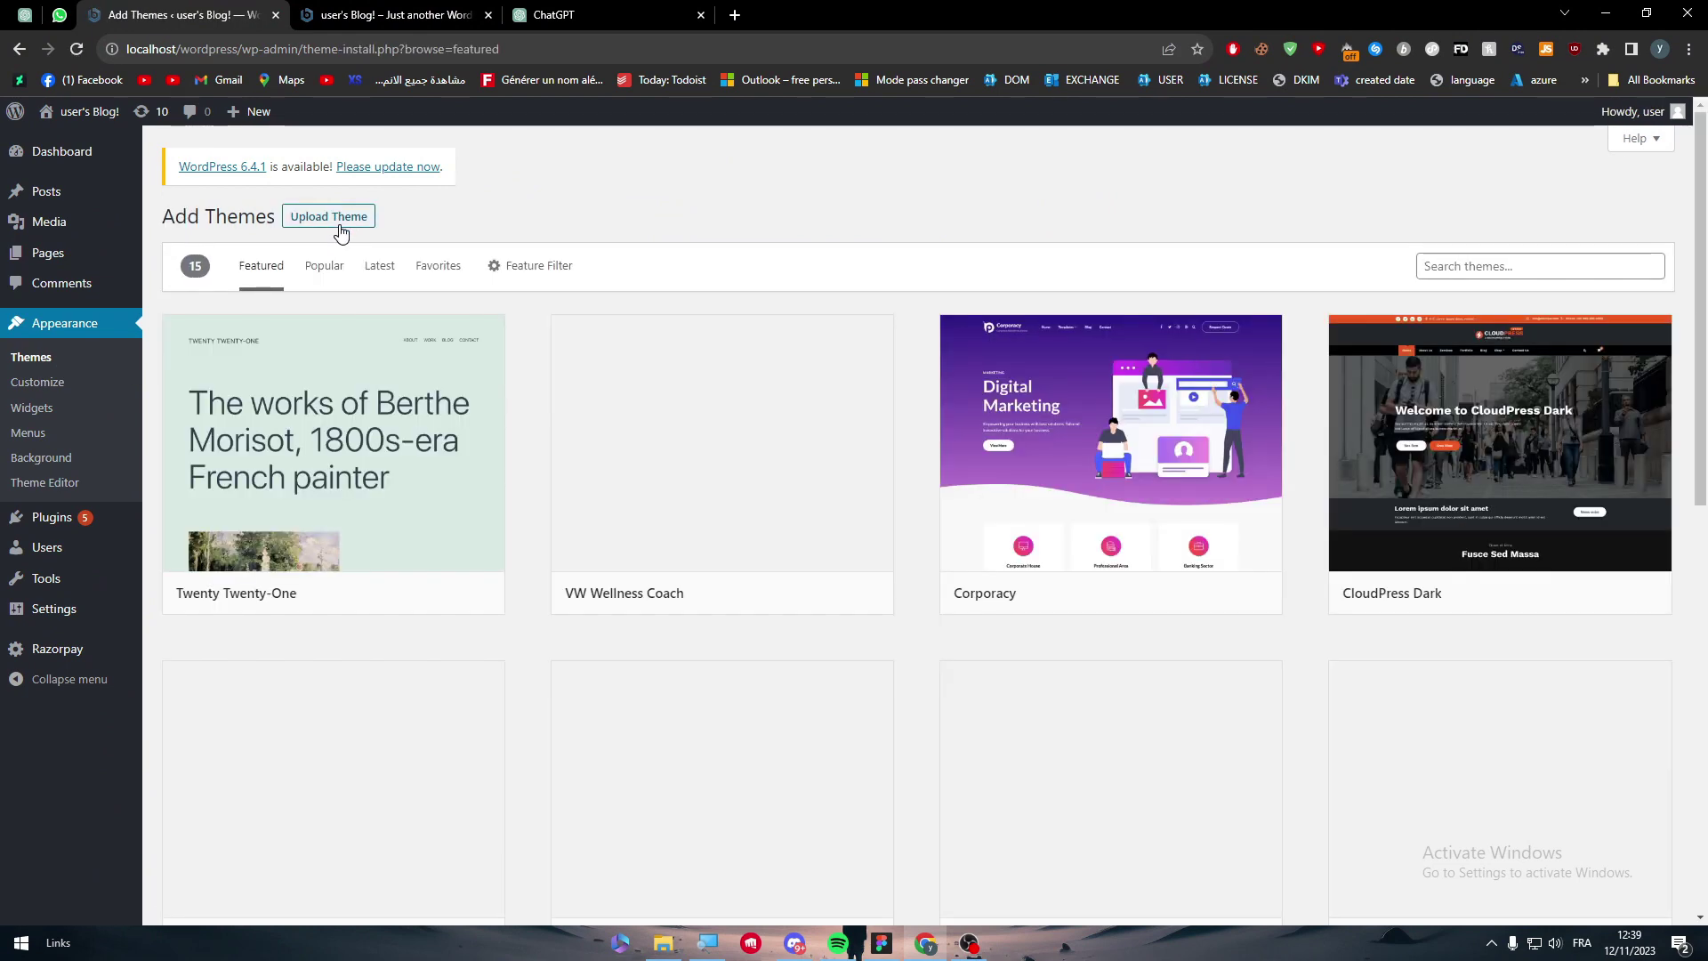
{"action": "left_click", "coordinate": [344, 230]}
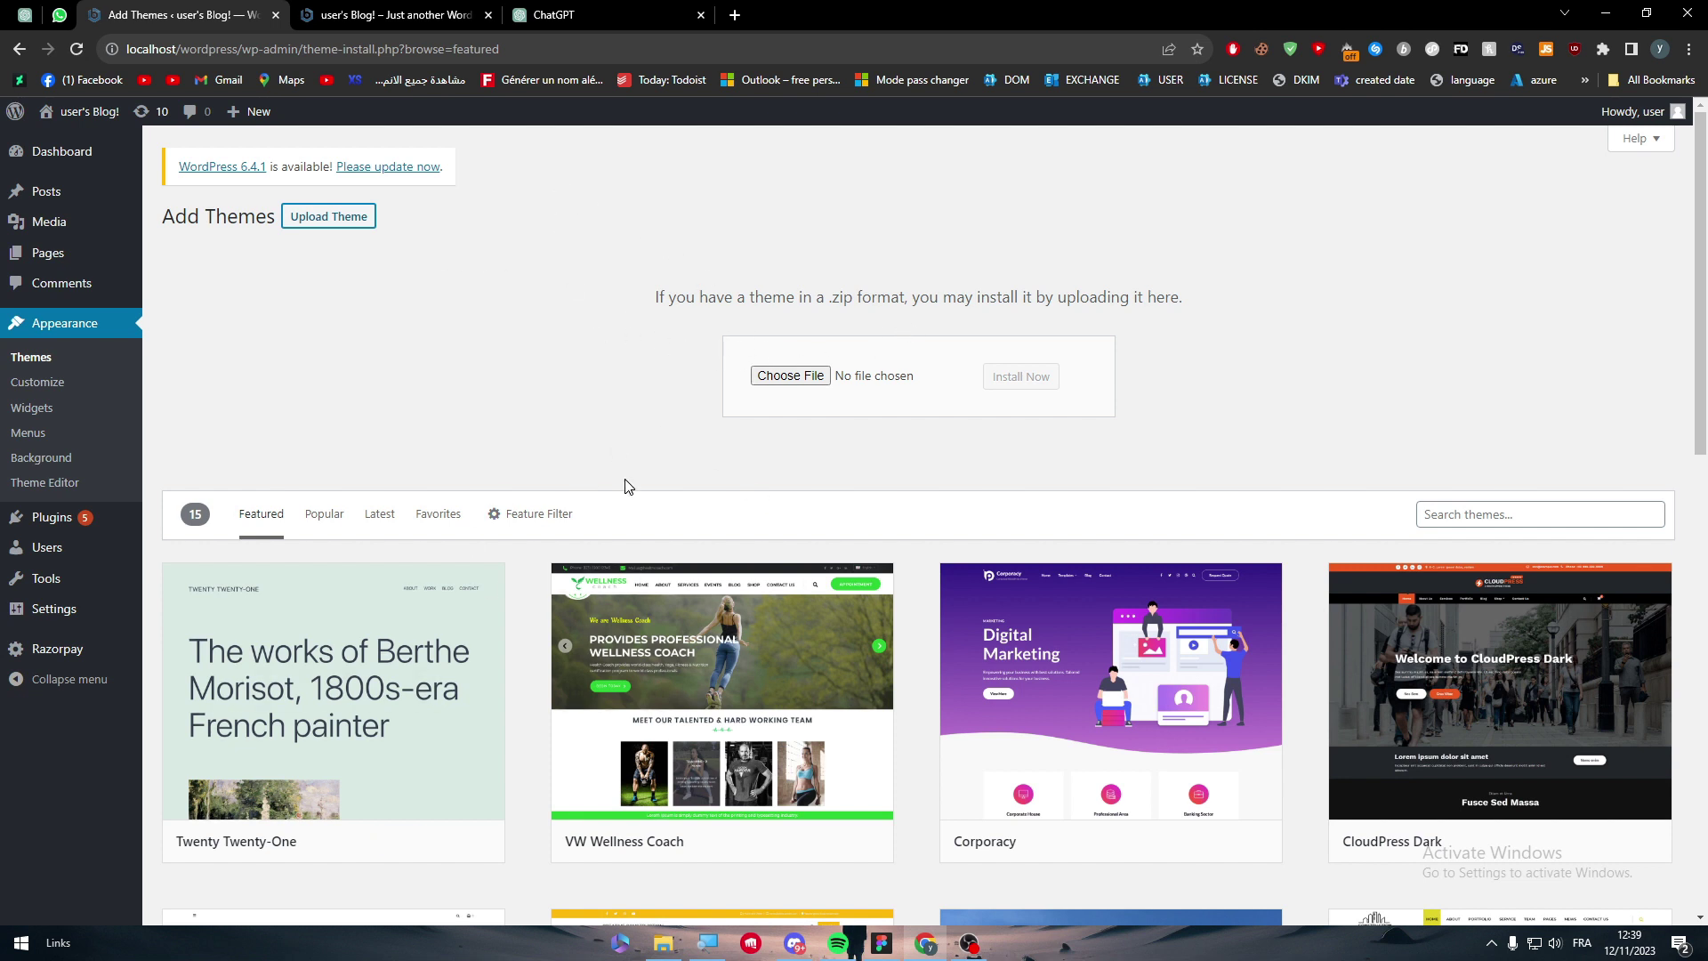
- Create a new blank text document in the Videos folder
{"action": "left_click", "coordinate": [671, 955]}
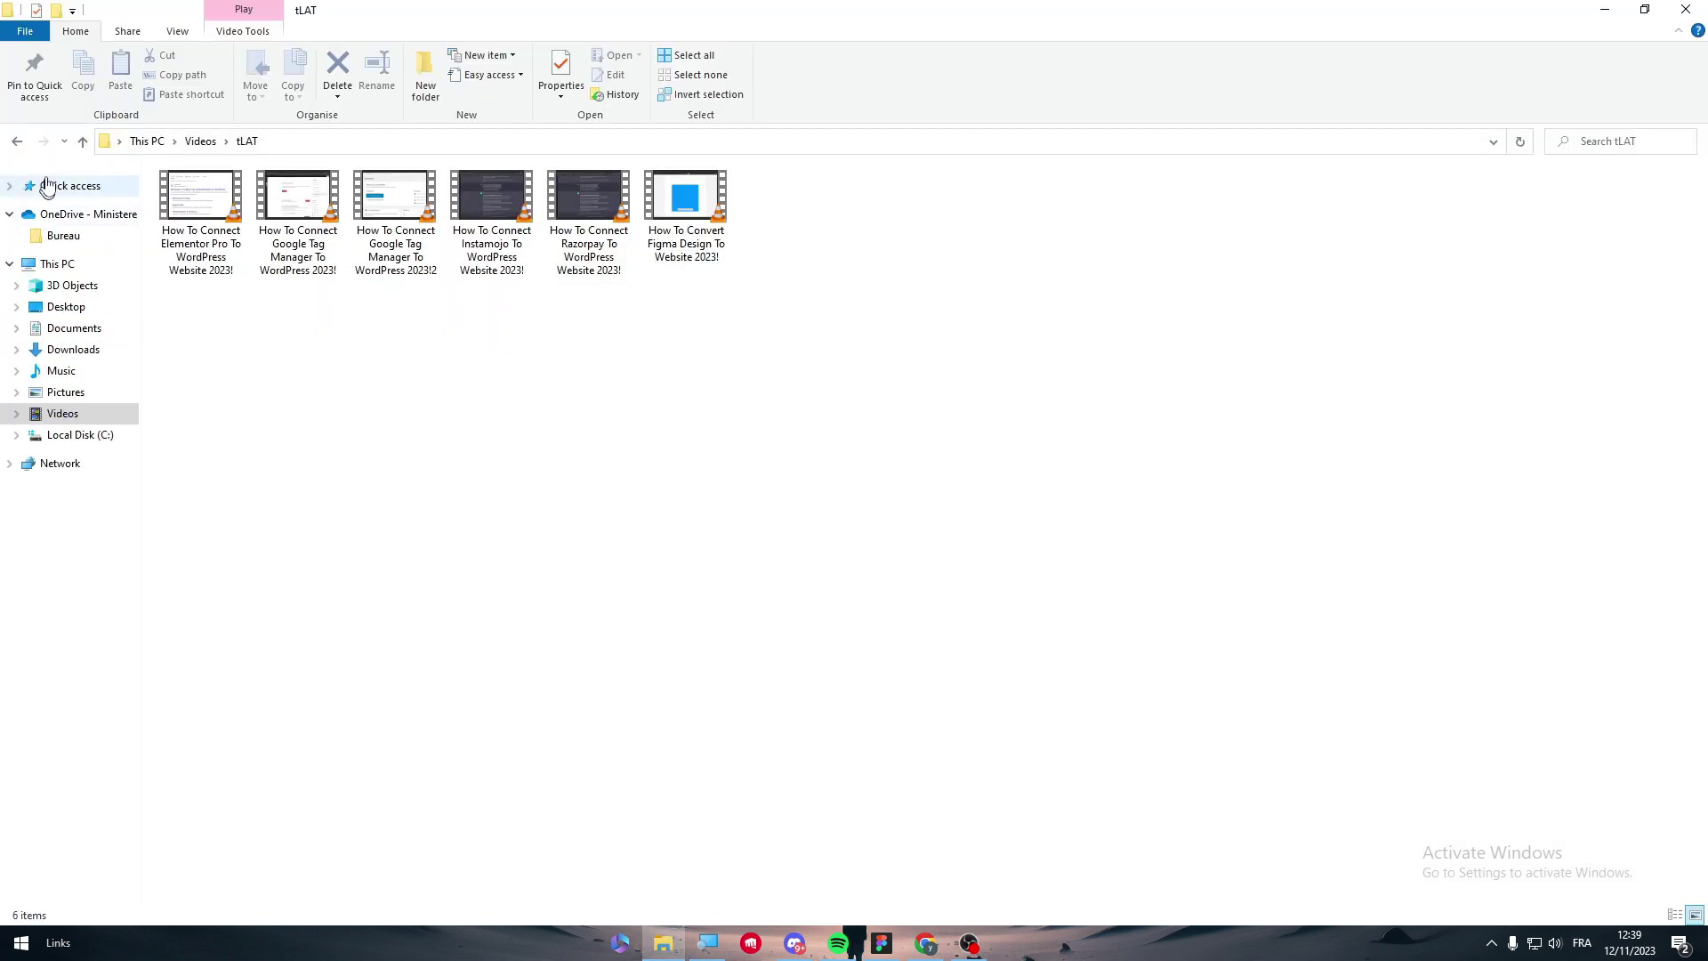
{"action": "left_click", "coordinate": [16, 144]}
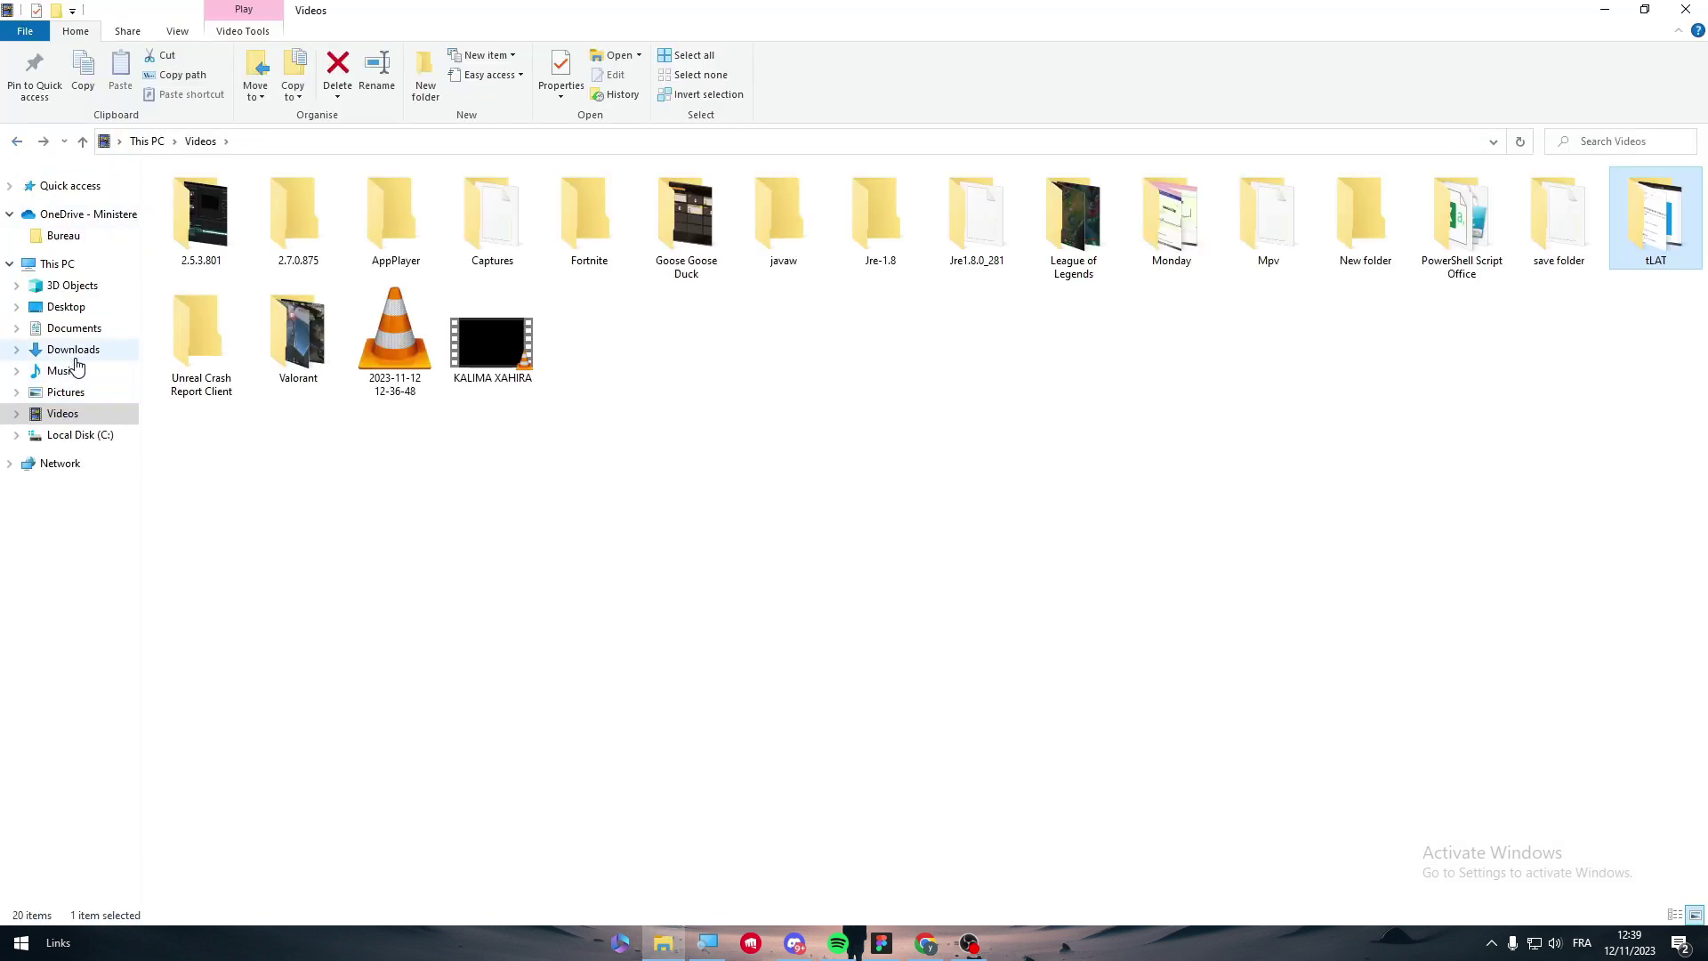
{"action": "key", "text": "shift+F10"}
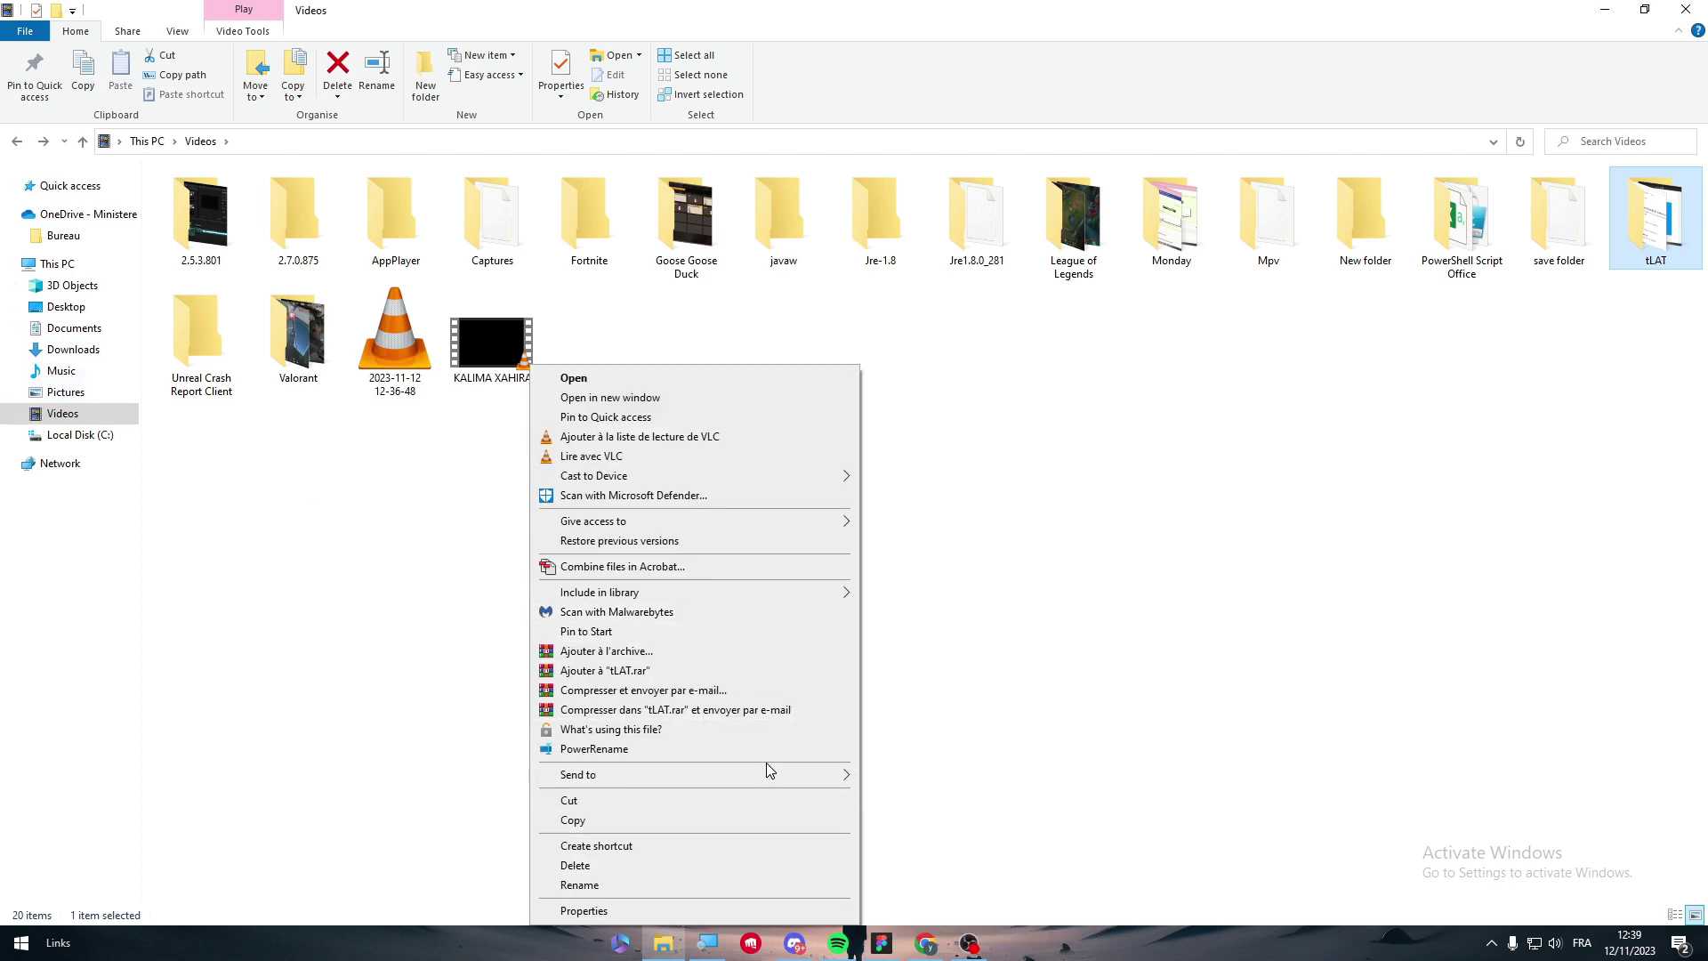
{"action": "right_click", "coordinate": [427, 625]}
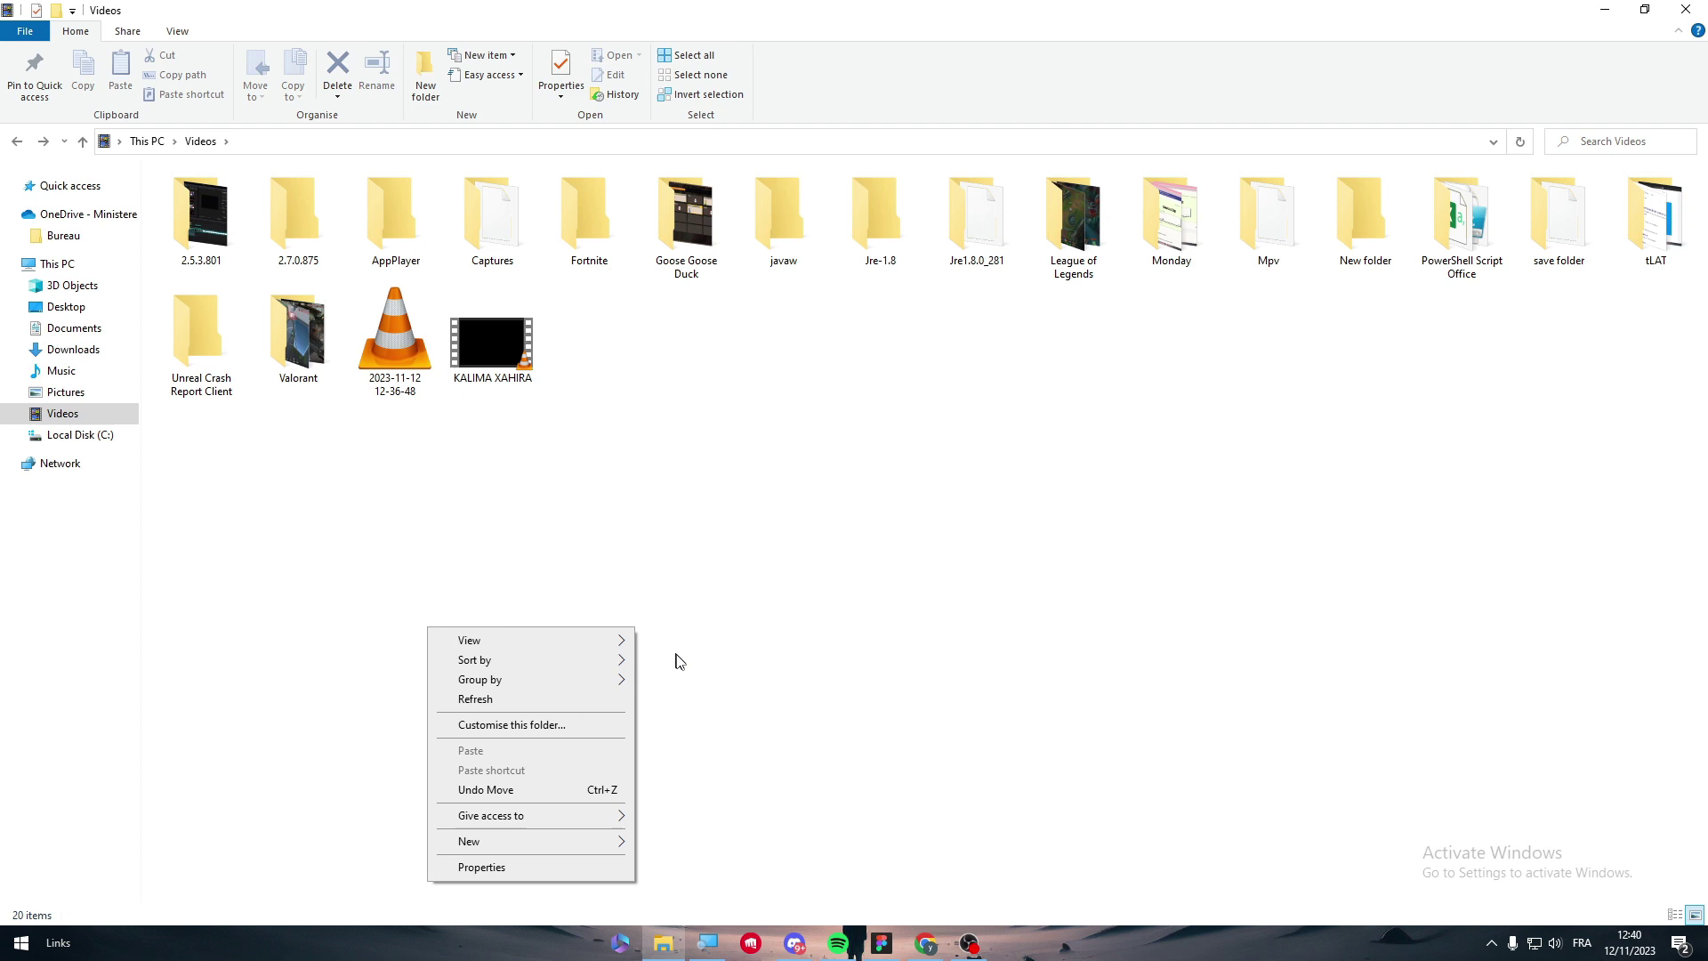
{"action": "mouse_move", "coordinate": [608, 836]}
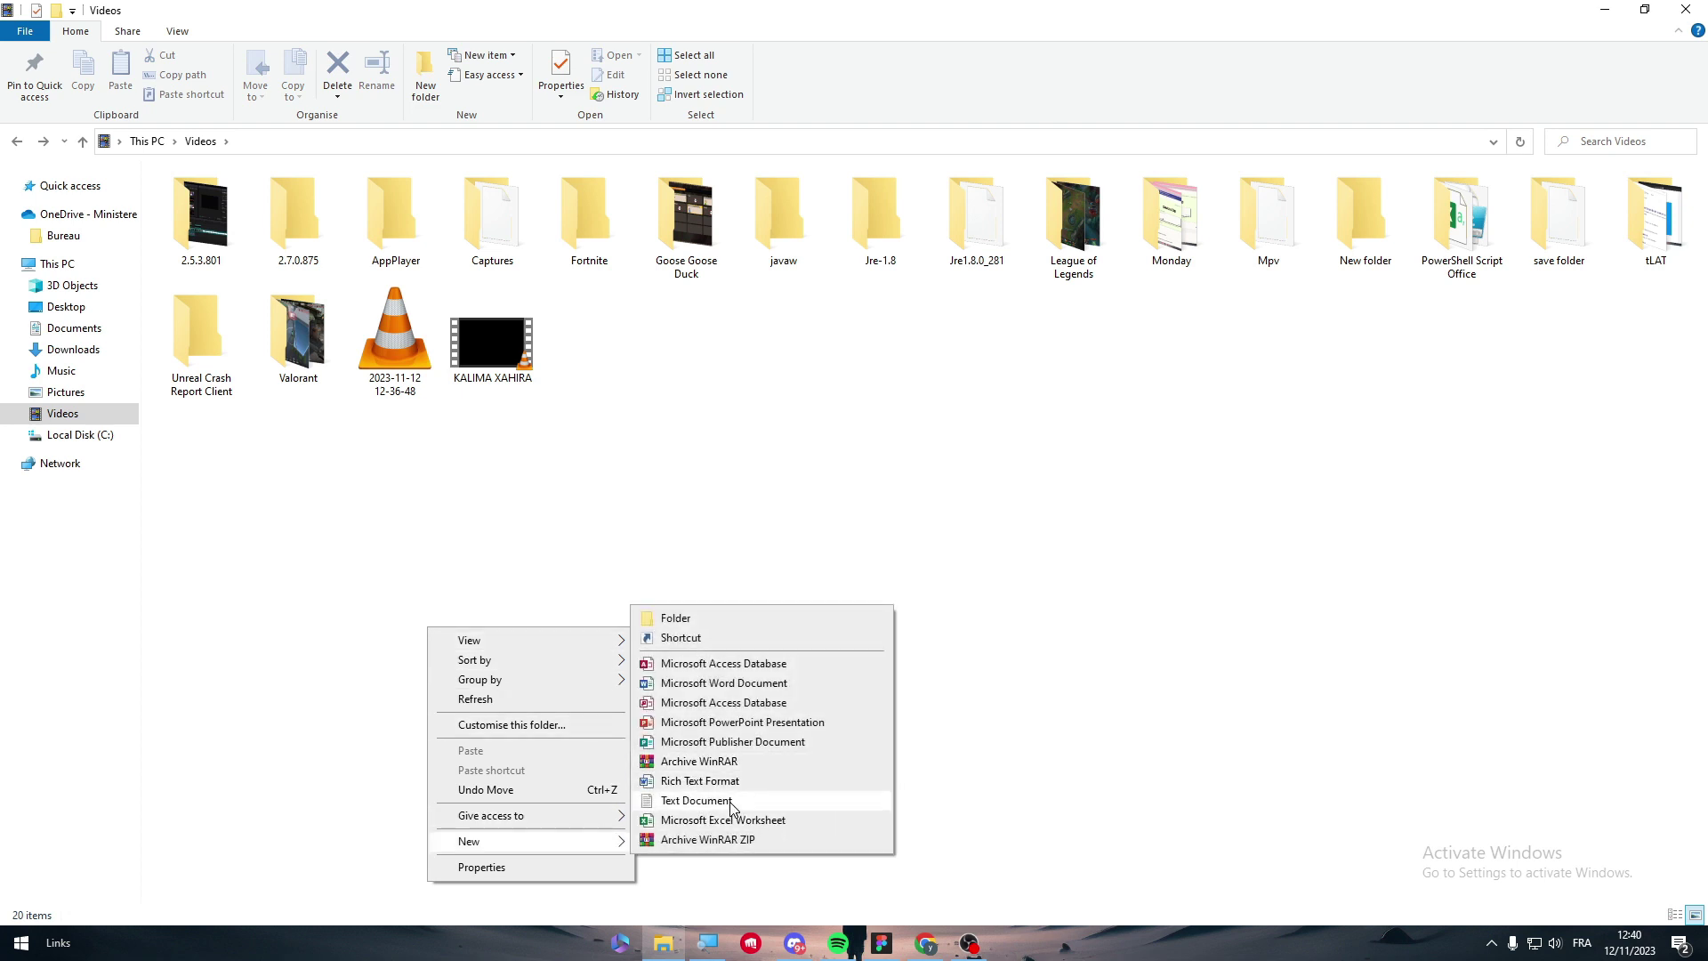
{"action": "left_click", "coordinate": [703, 790]}
{"action": "left_click", "coordinate": [593, 420]}
- Paste the ecommerce HTML into the document and save it as 'website'
{"action": "double_click", "coordinate": [590, 342]}
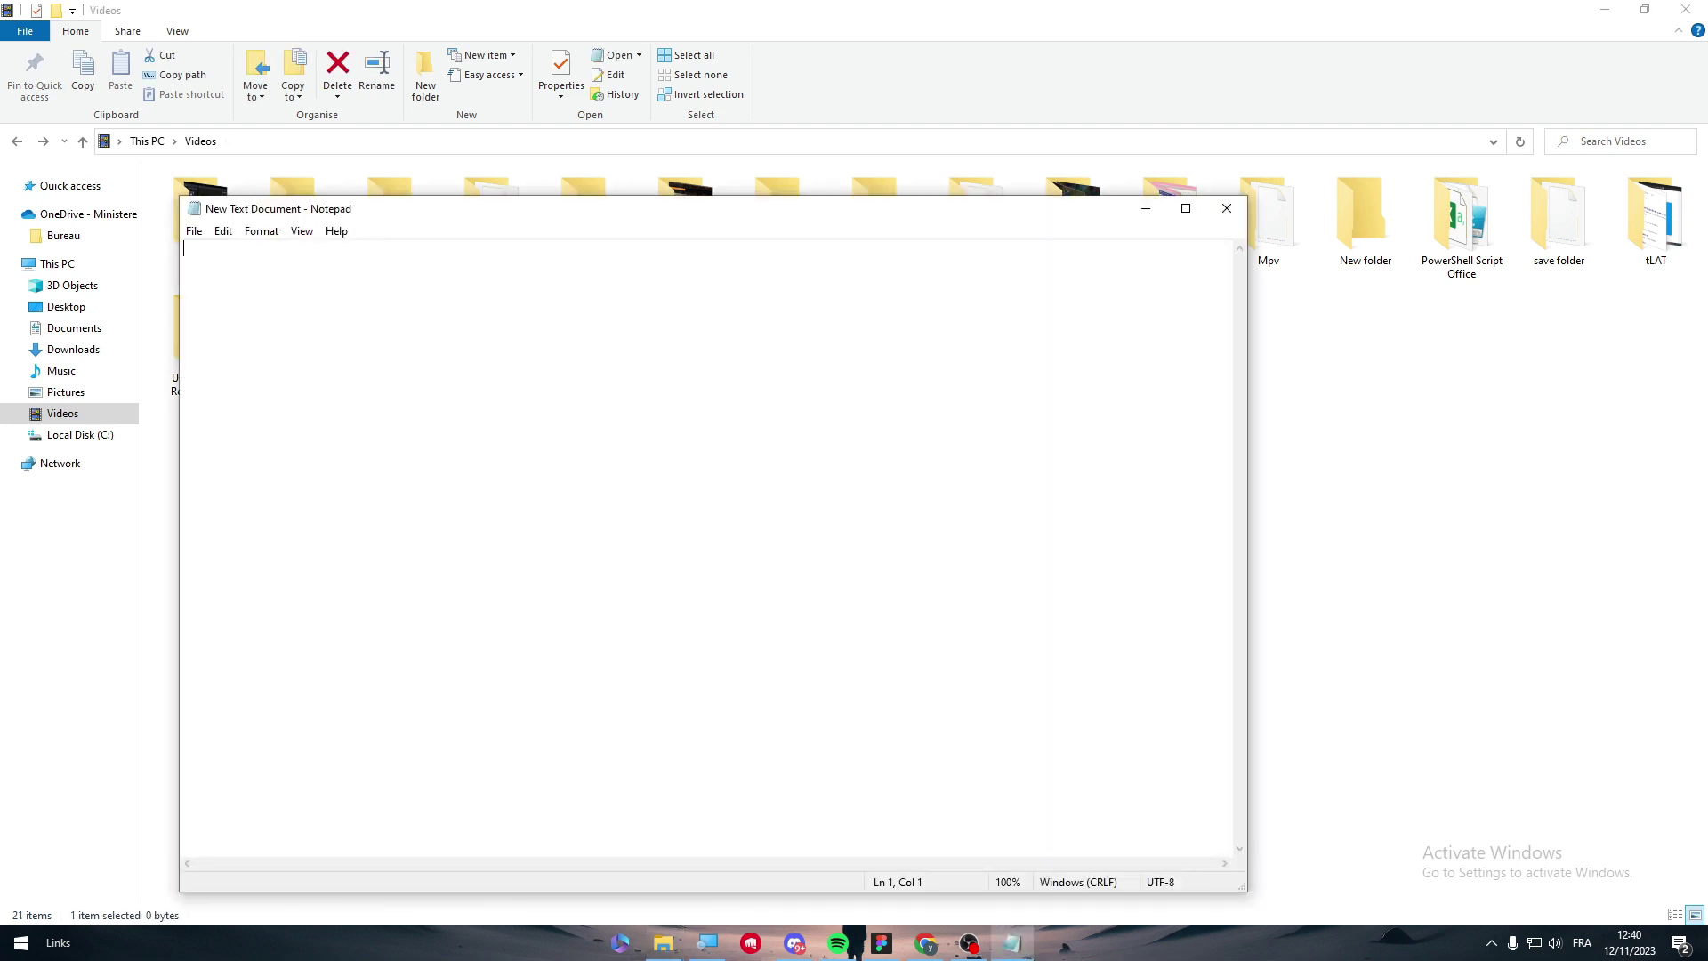
{"action": "key", "text": "ctrl+v"}
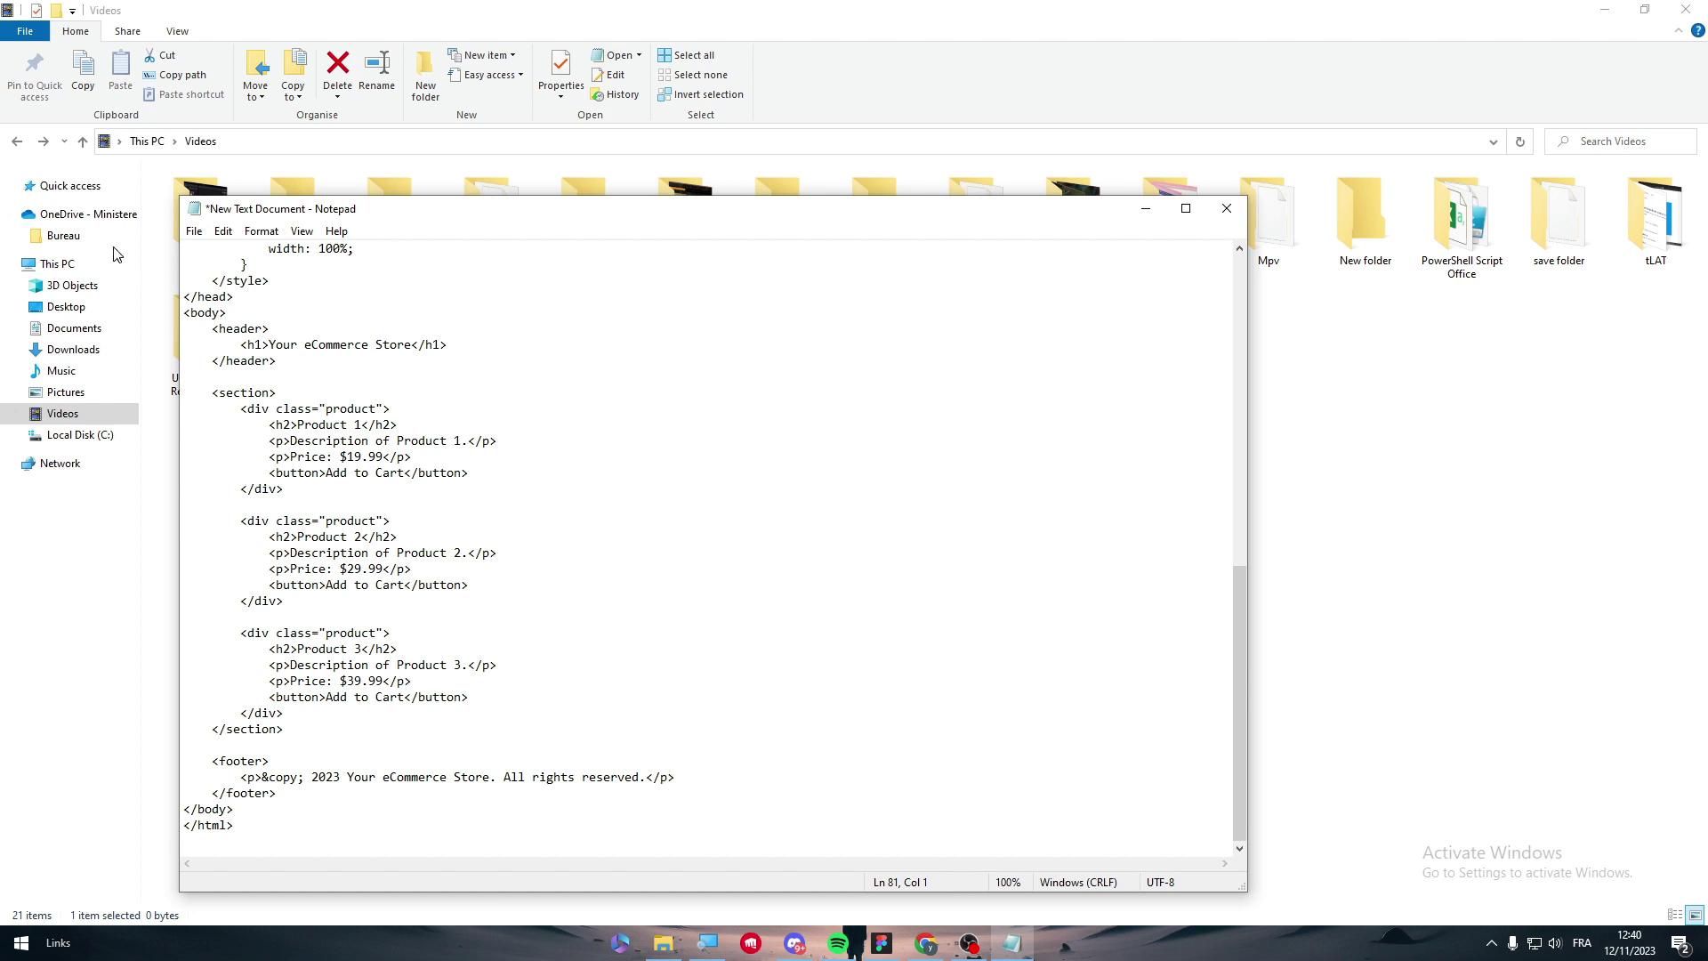
{"action": "left_click", "coordinate": [193, 232]}
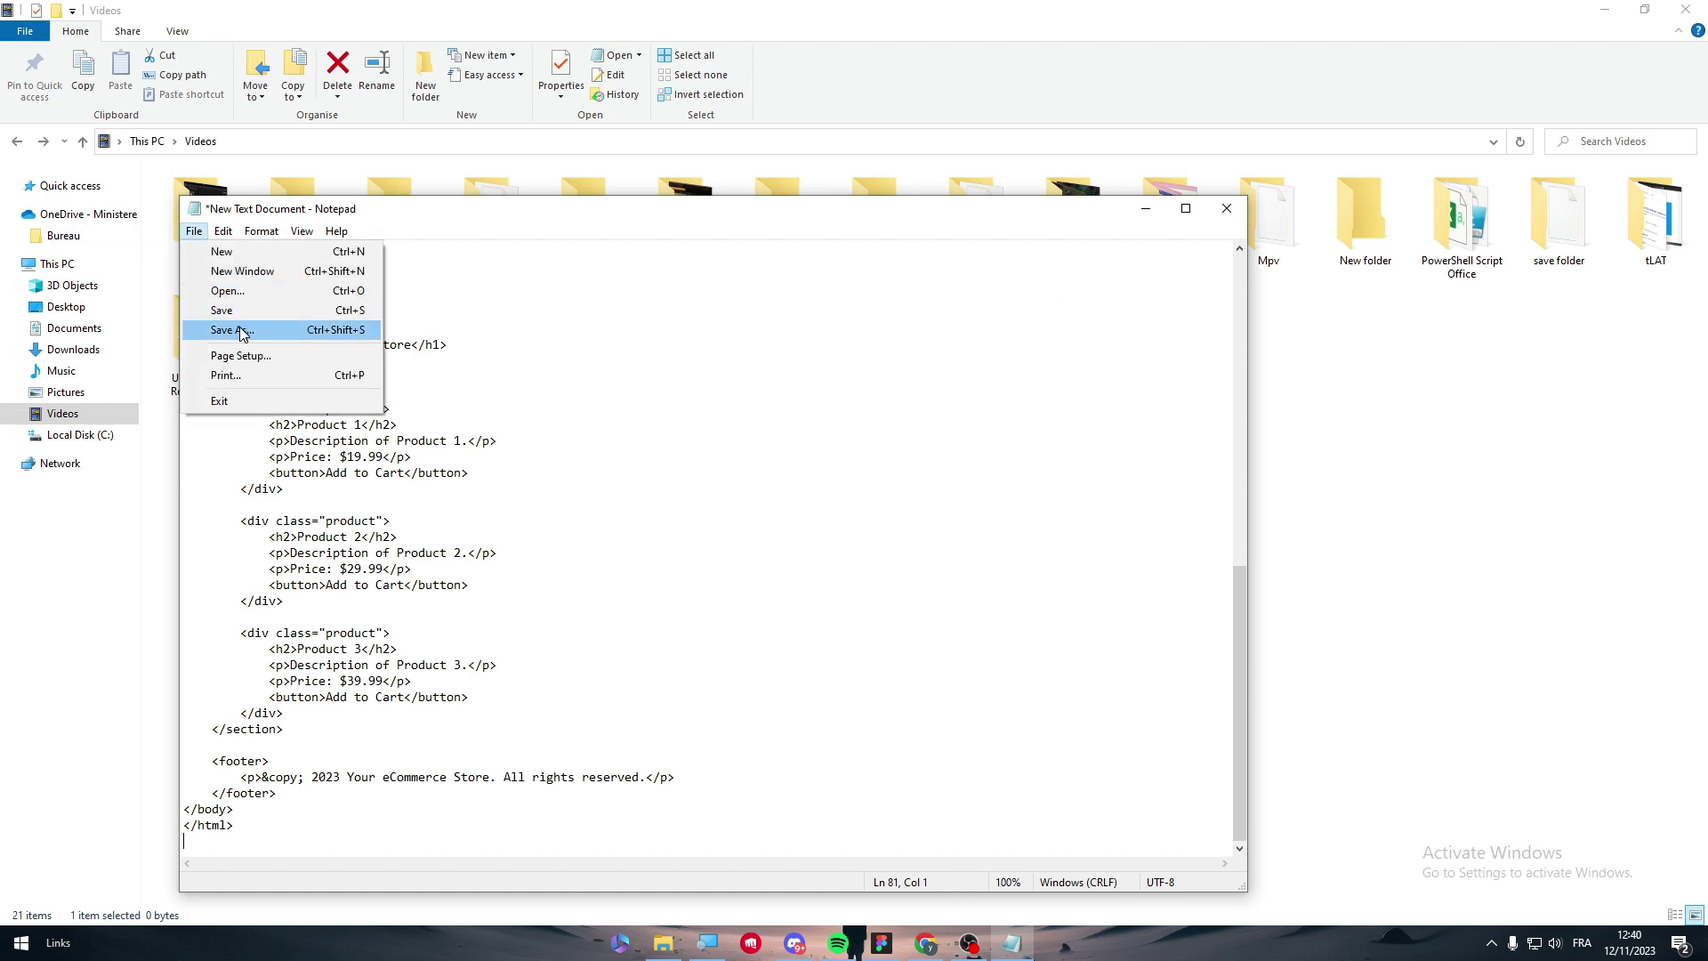
{"action": "left_click", "coordinate": [258, 331]}
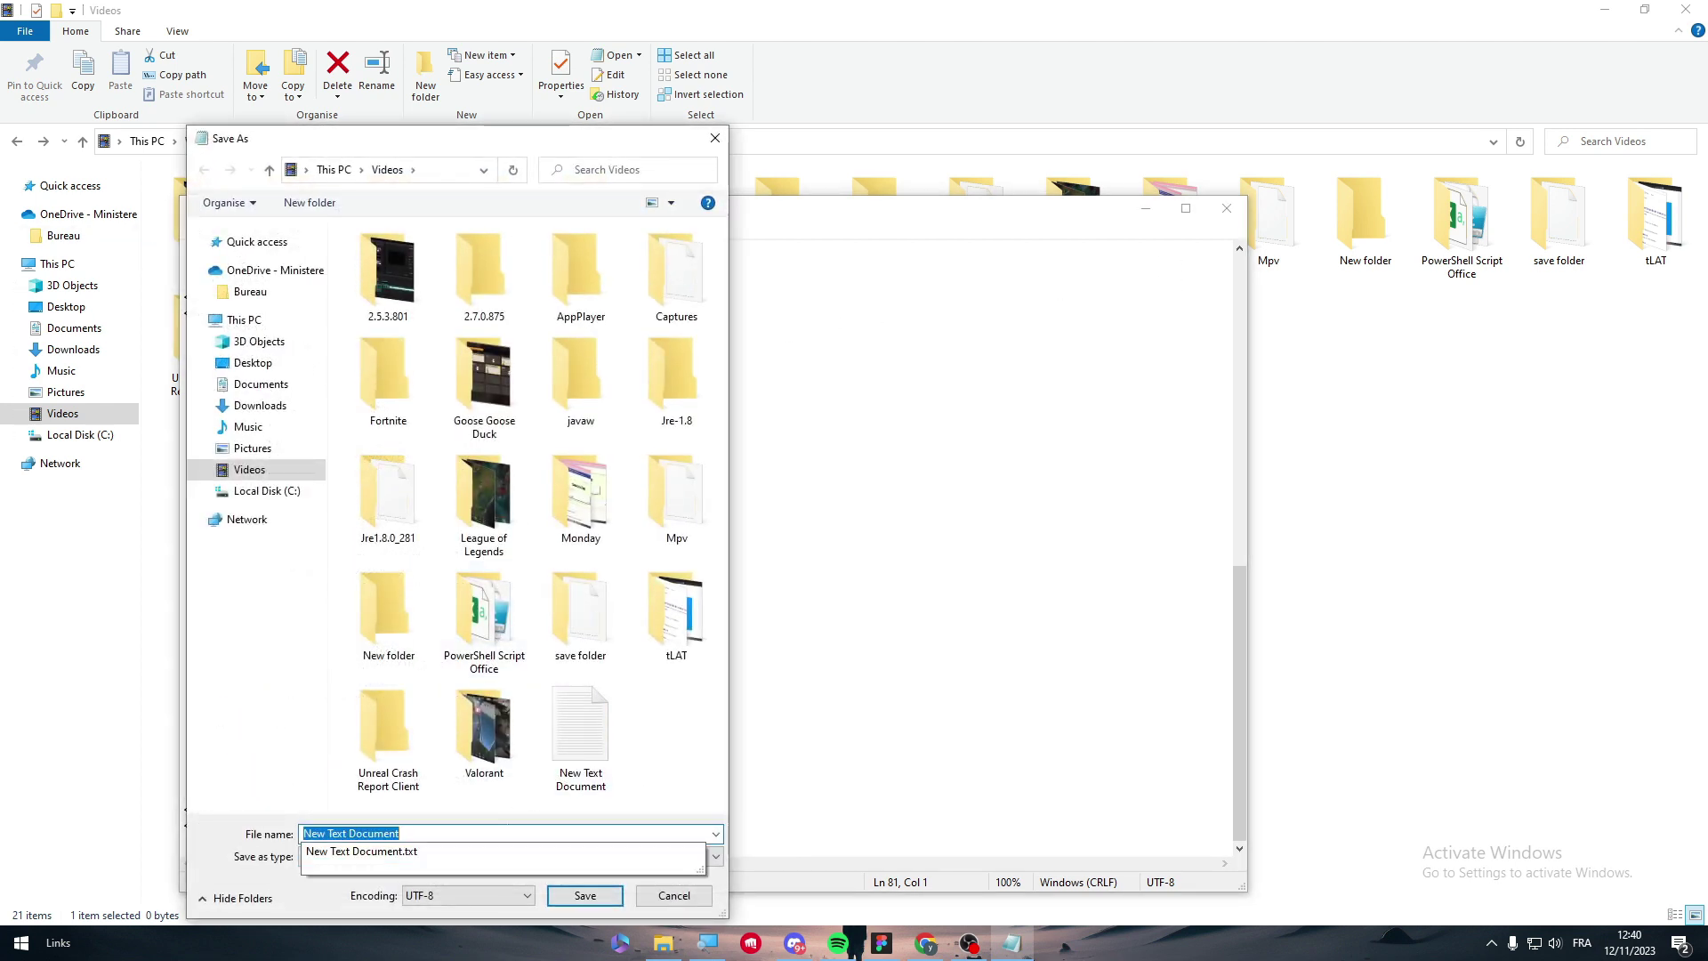
{"action": "type", "text": "website.xml"}
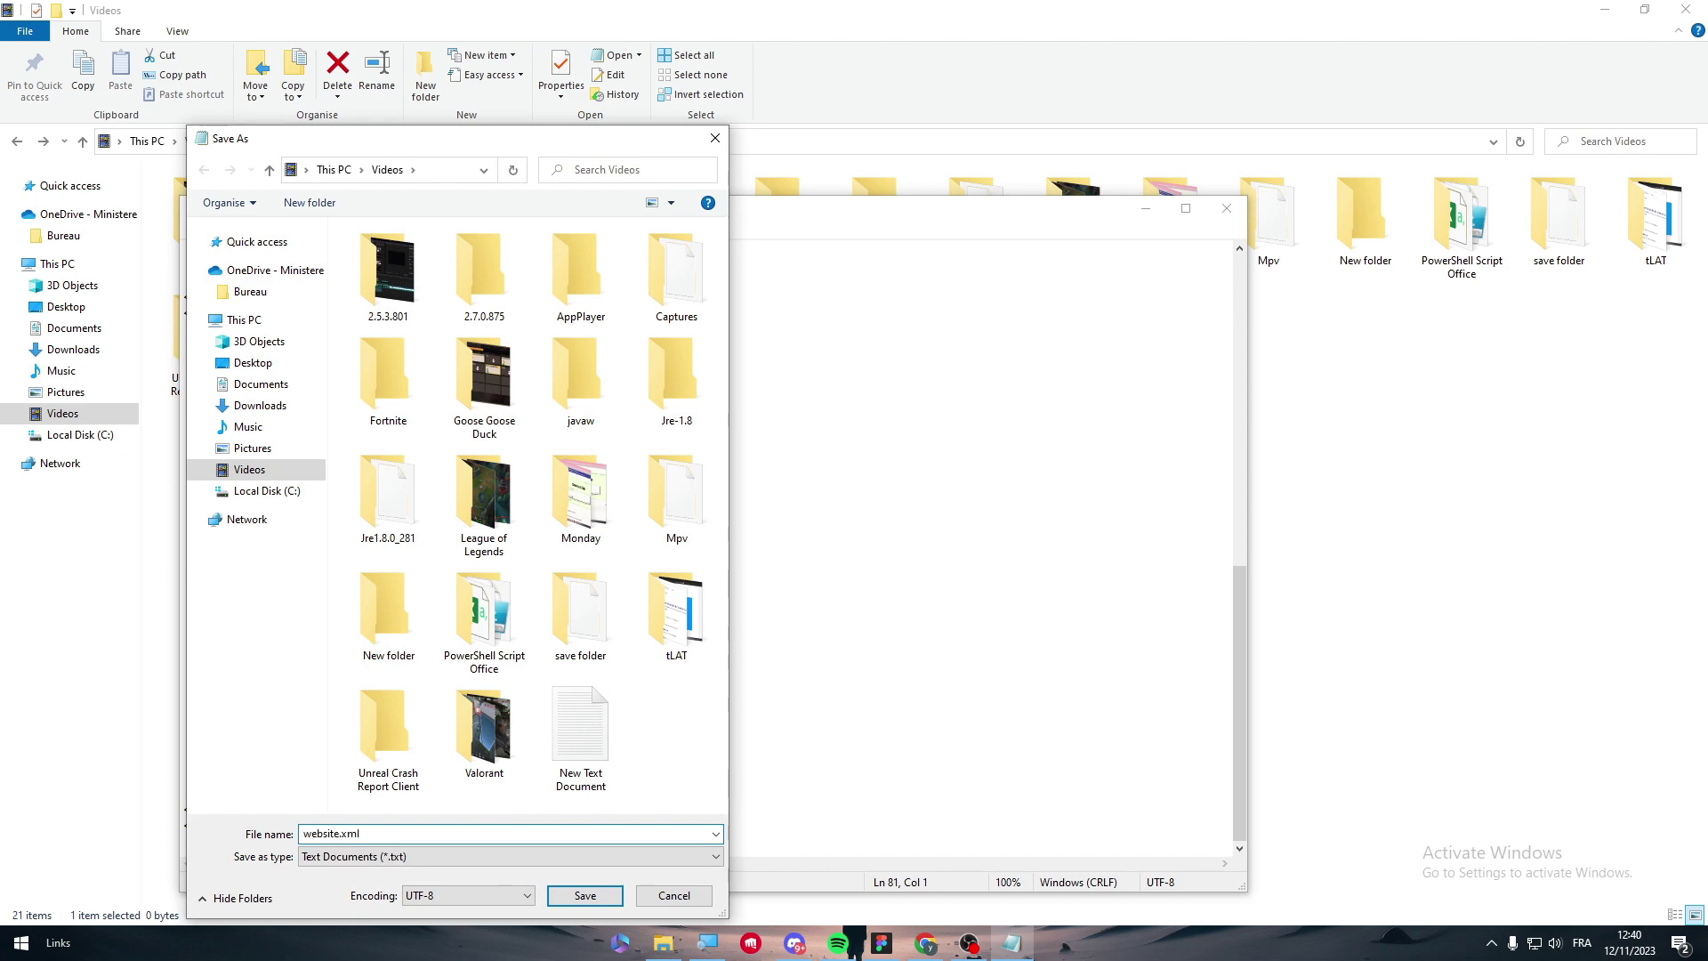
{"action": "key", "text": "Return"}
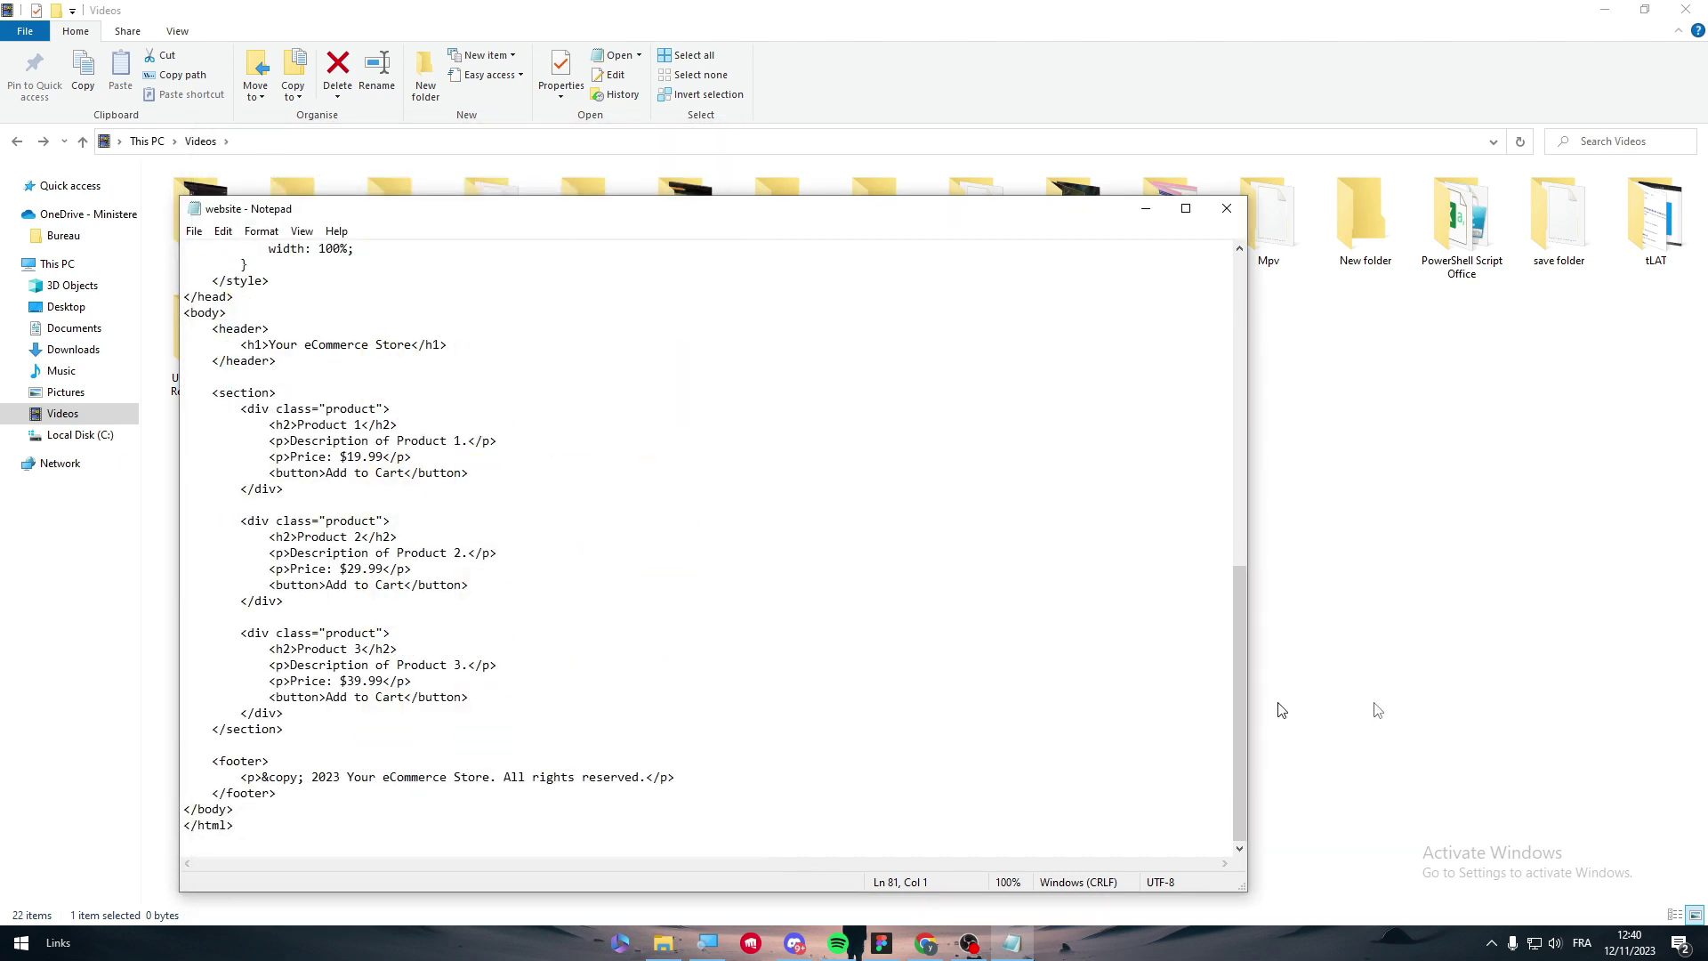
- Close Notepad, create a new WinRAR archive in Videos, and drag the website file into it
{"action": "left_click", "coordinate": [1227, 208]}
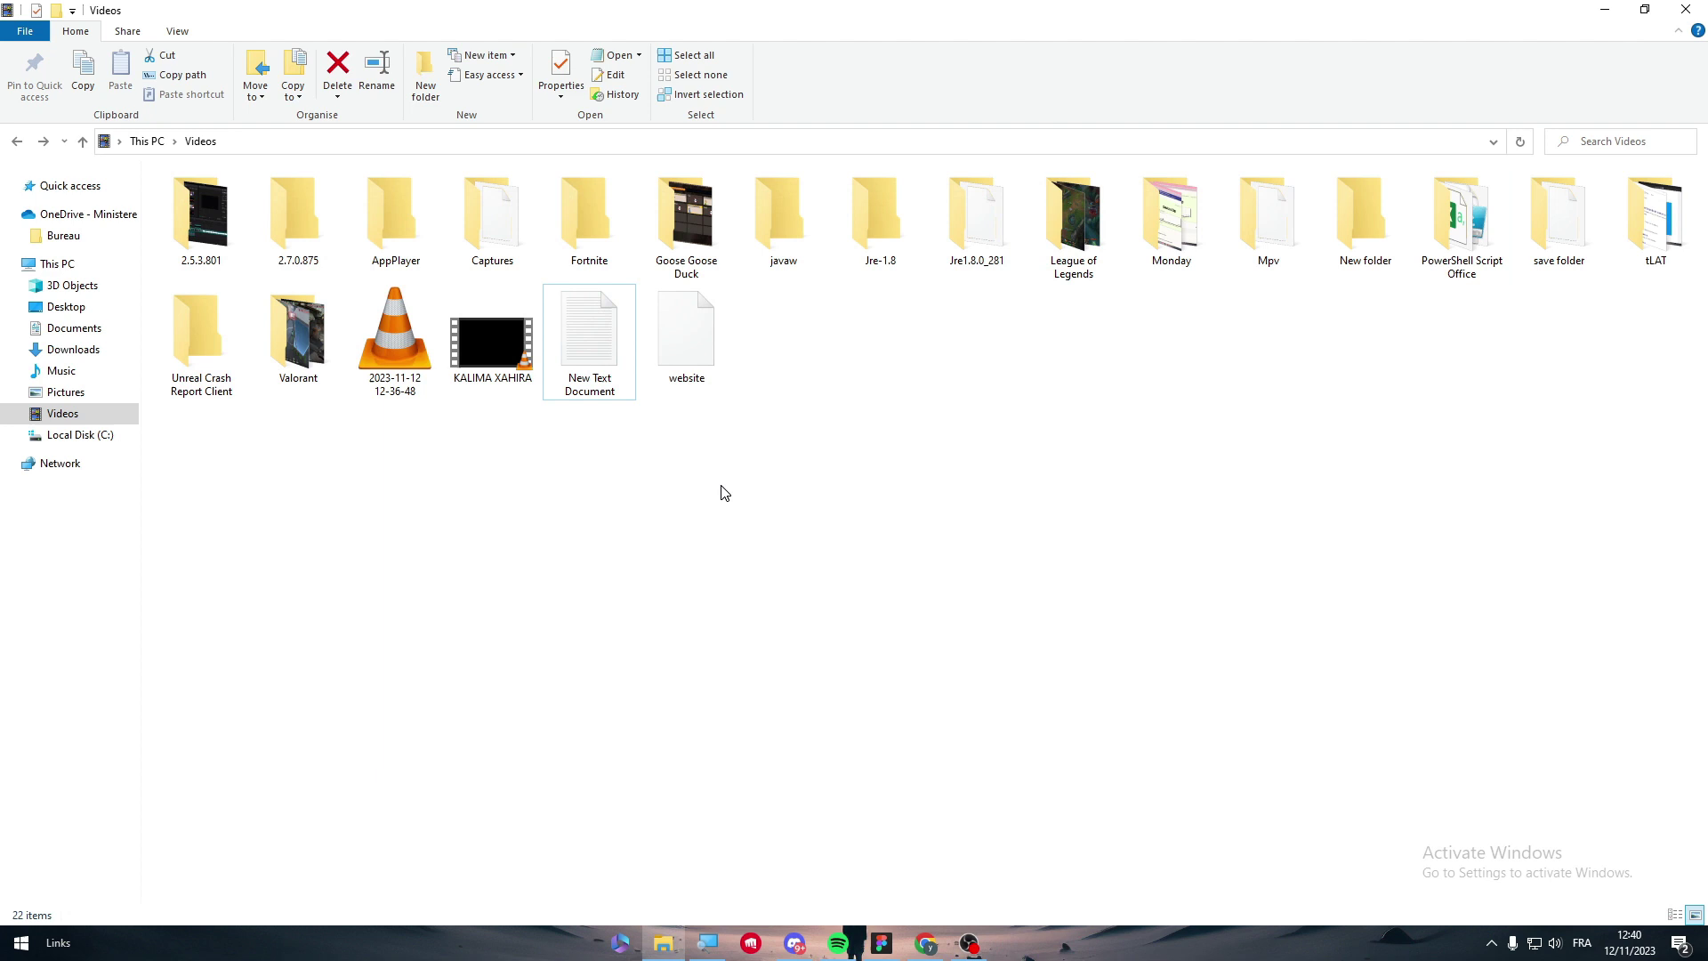
{"action": "left_click", "coordinate": [670, 386]}
{"action": "right_click", "coordinate": [771, 472]}
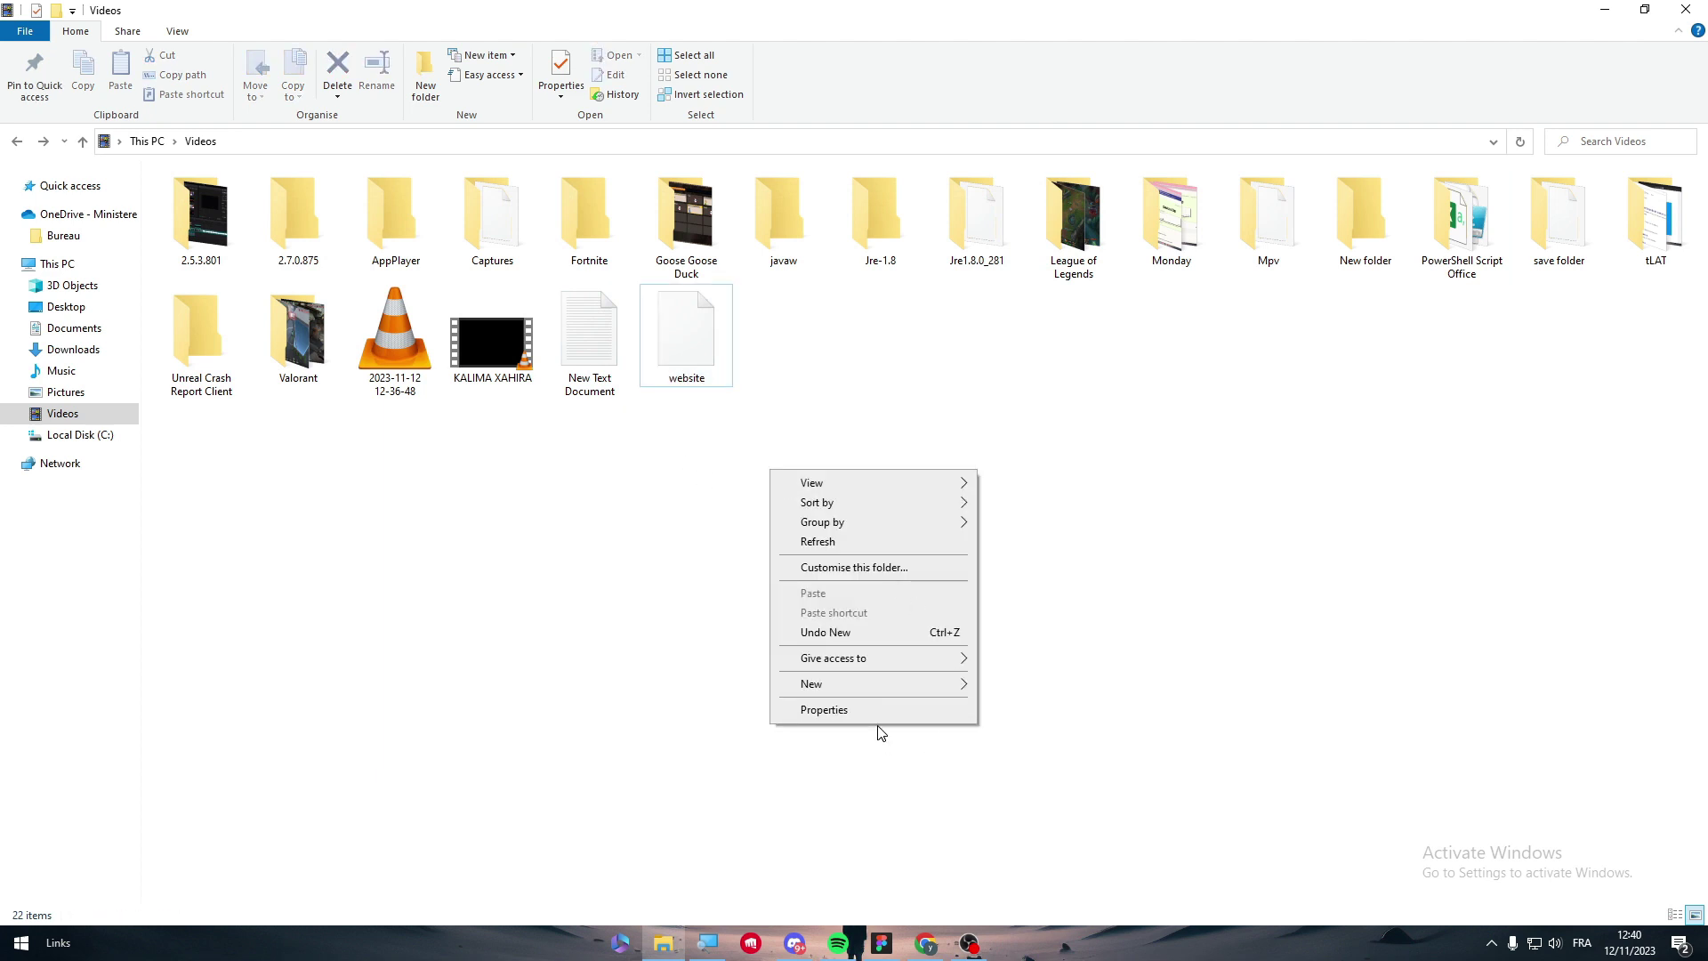
{"action": "mouse_move", "coordinate": [880, 683]}
{"action": "left_click", "coordinate": [1040, 828]}
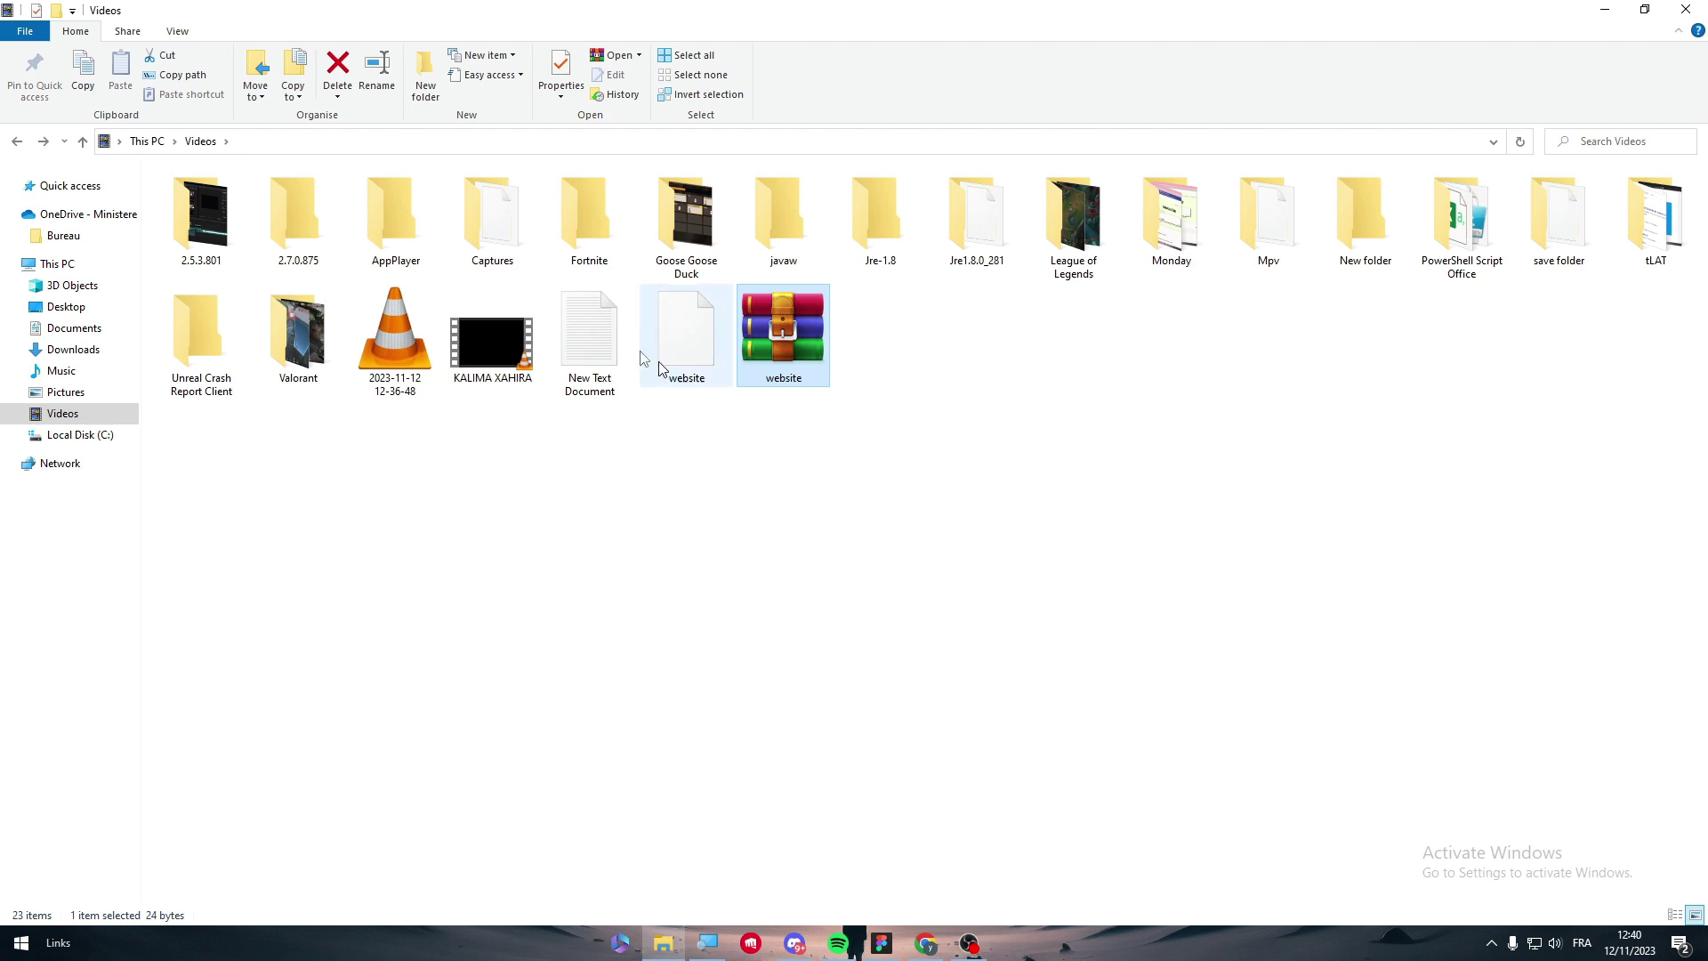
{"action": "left_click_drag", "start_coordinate": [659, 367], "coordinate": [943, 485]}
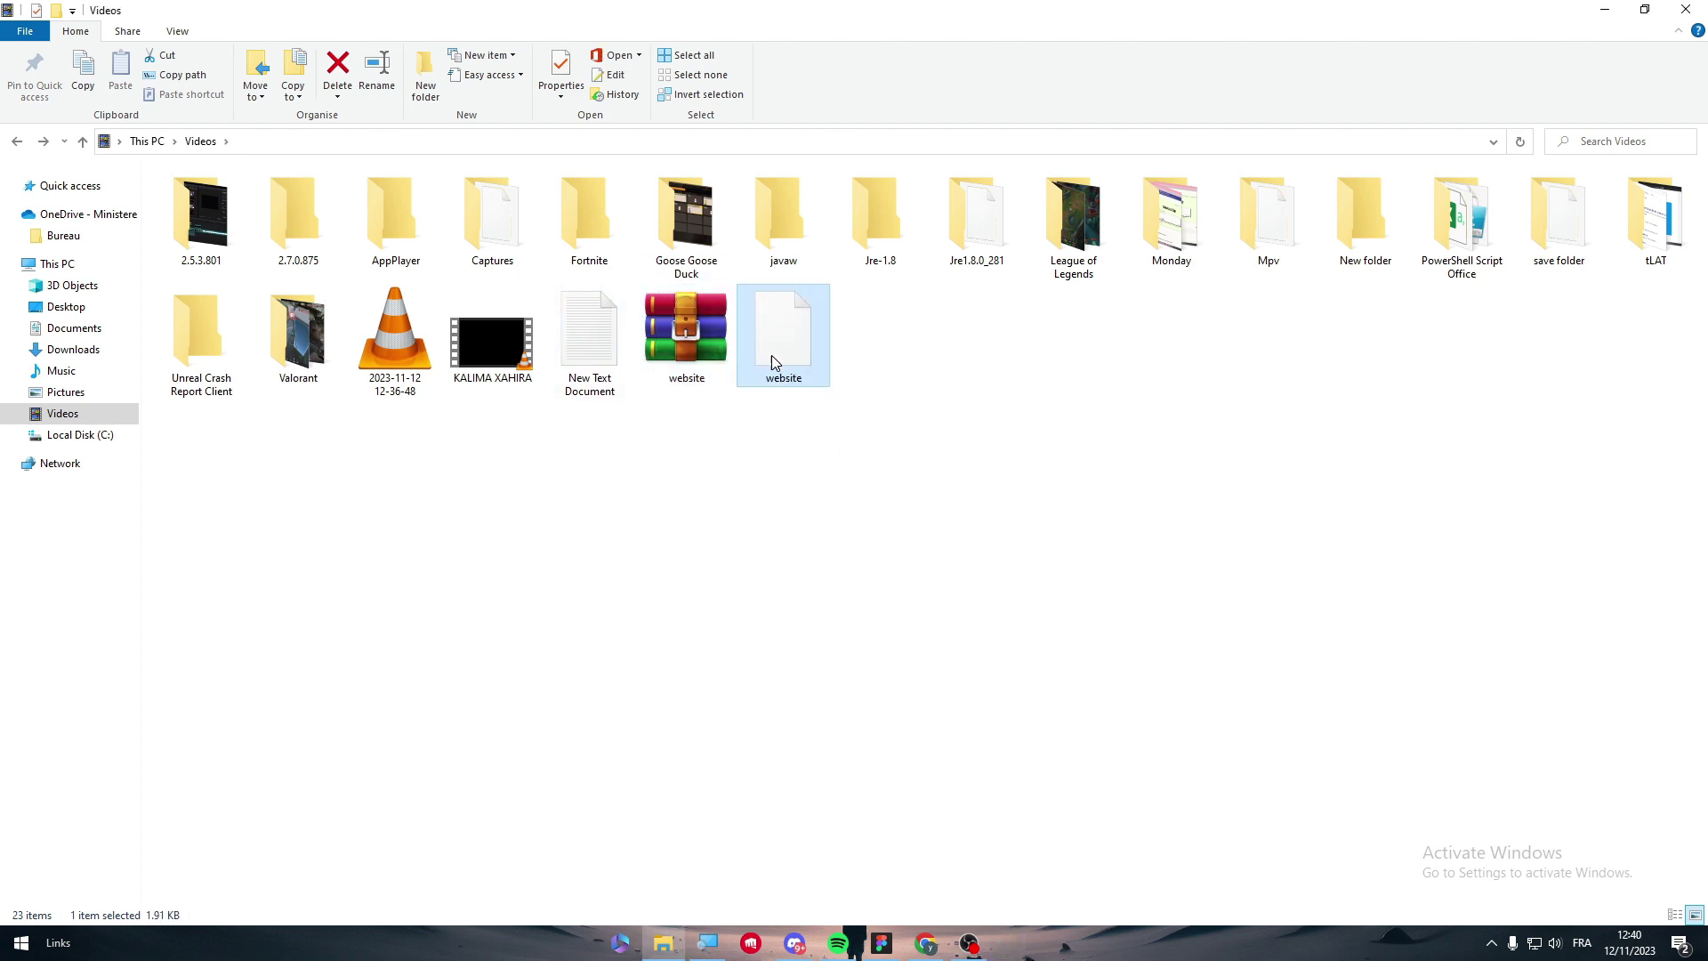
{"action": "left_click_drag", "start_coordinate": [771, 355], "coordinate": [726, 346]}
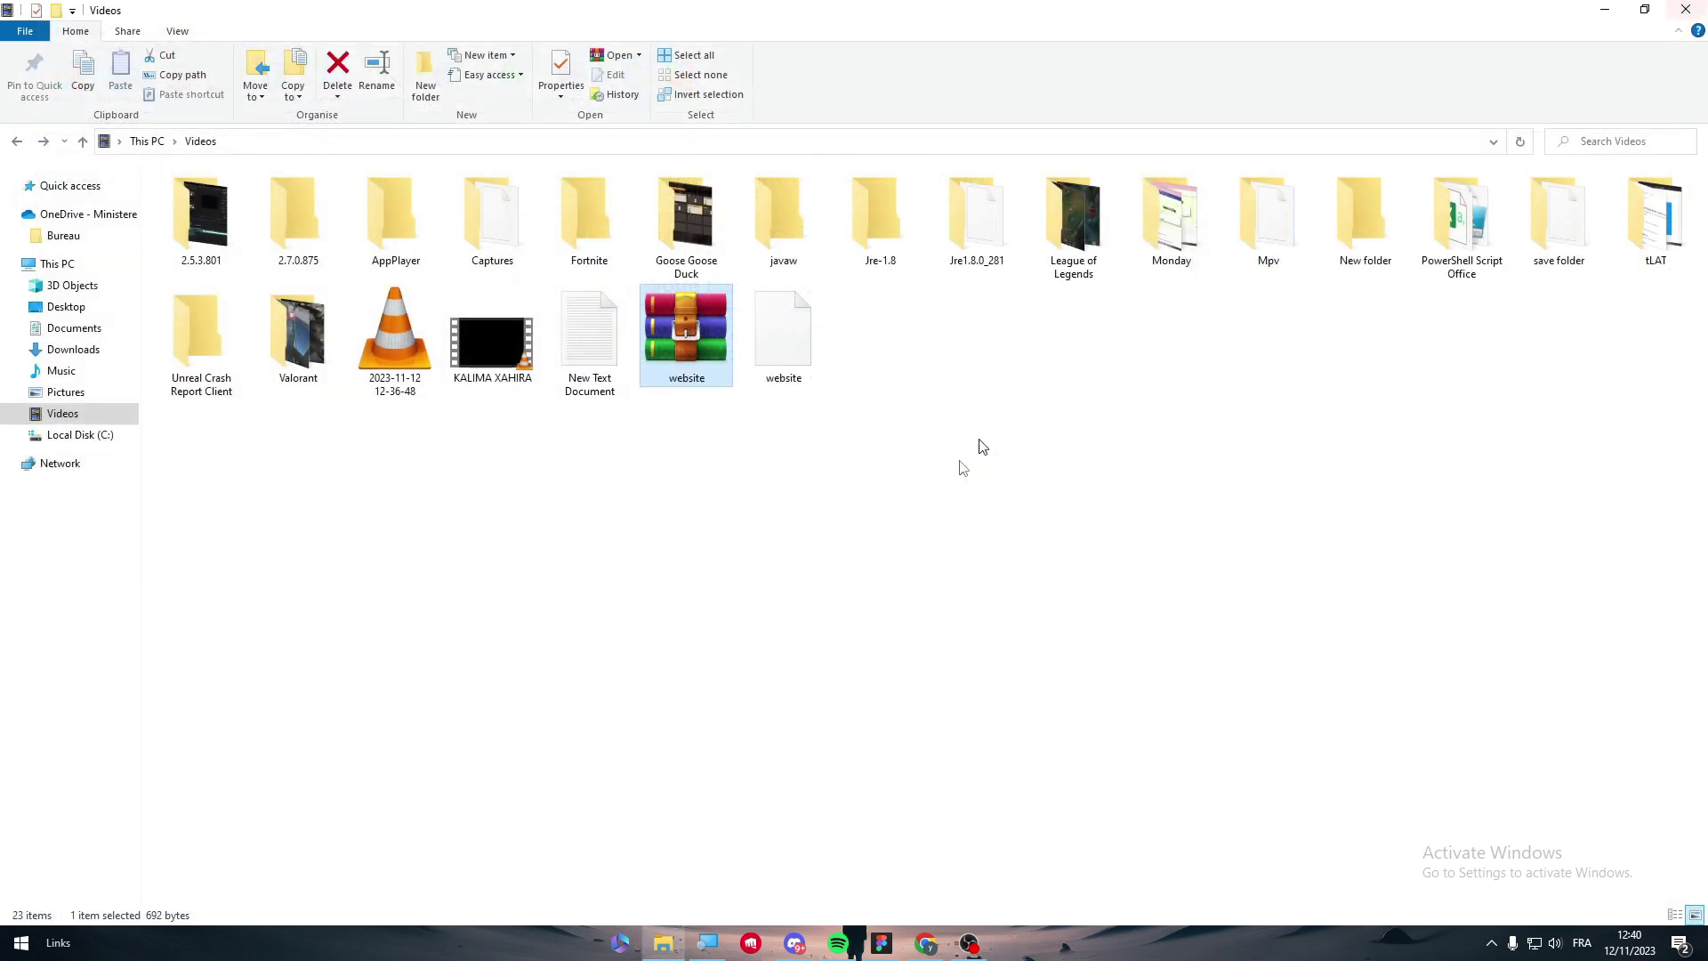
- Upload and install website.rar as a theme, then select the PCLZIP_ERR_BAD_FORMAT error text
{"action": "left_click", "coordinate": [925, 941]}
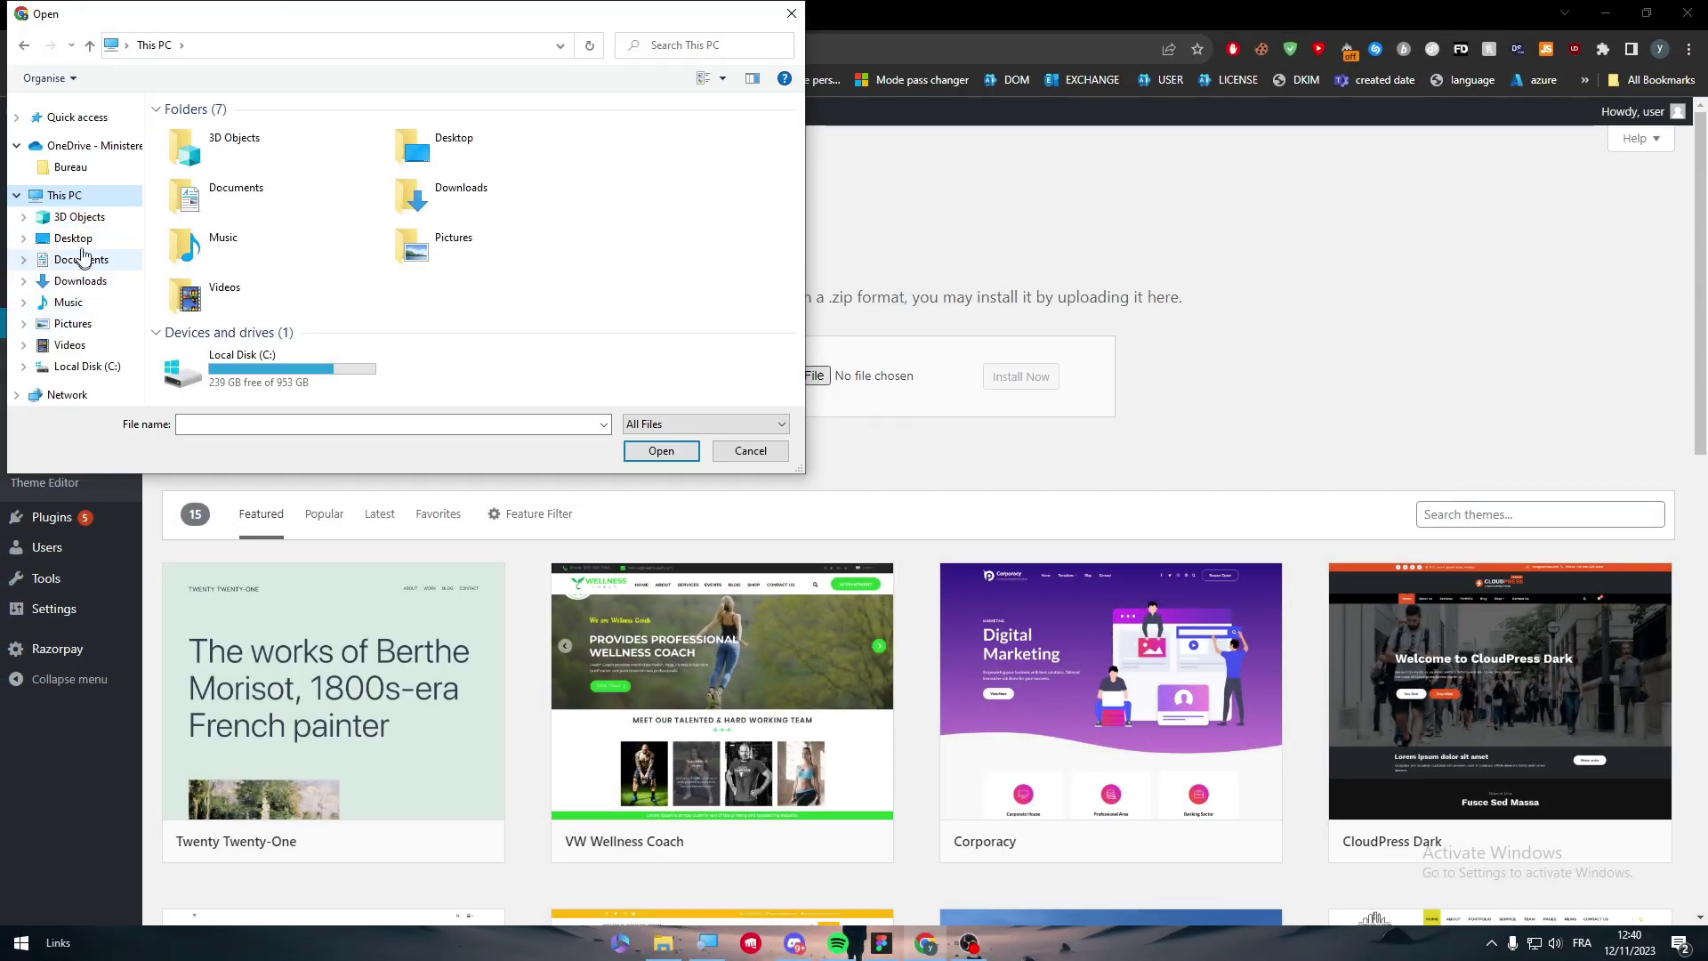
{"action": "left_click", "coordinate": [77, 125]}
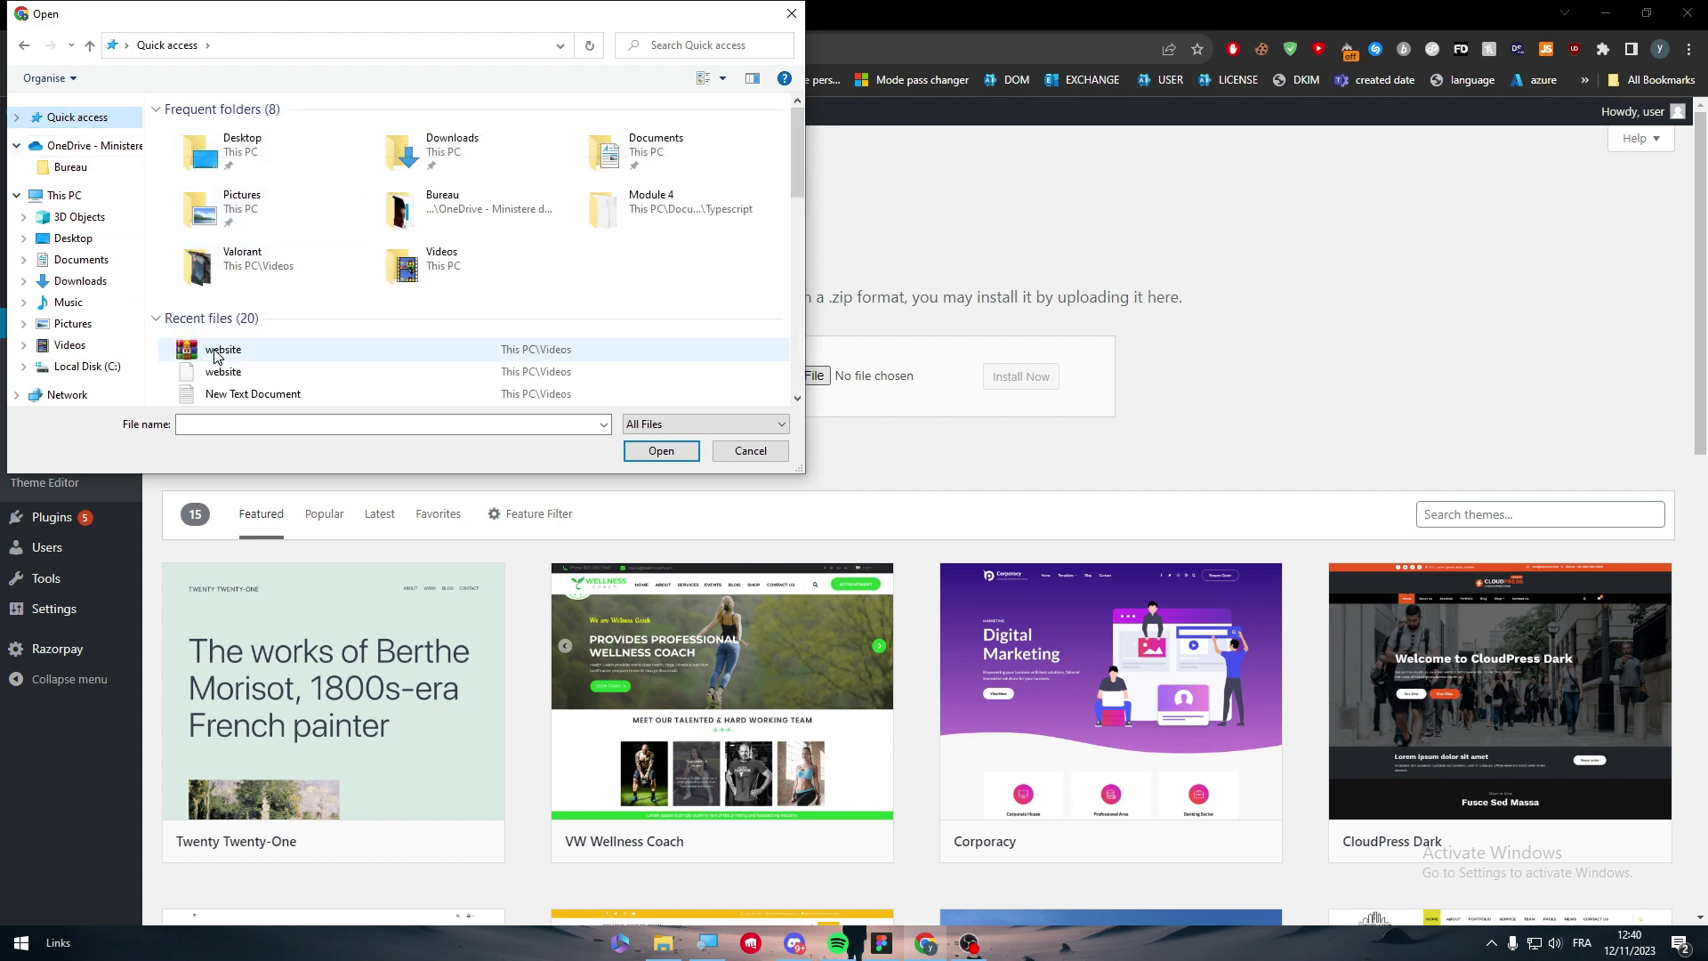
{"action": "double_click", "coordinate": [281, 356]}
{"action": "left_click", "coordinate": [1015, 379]}
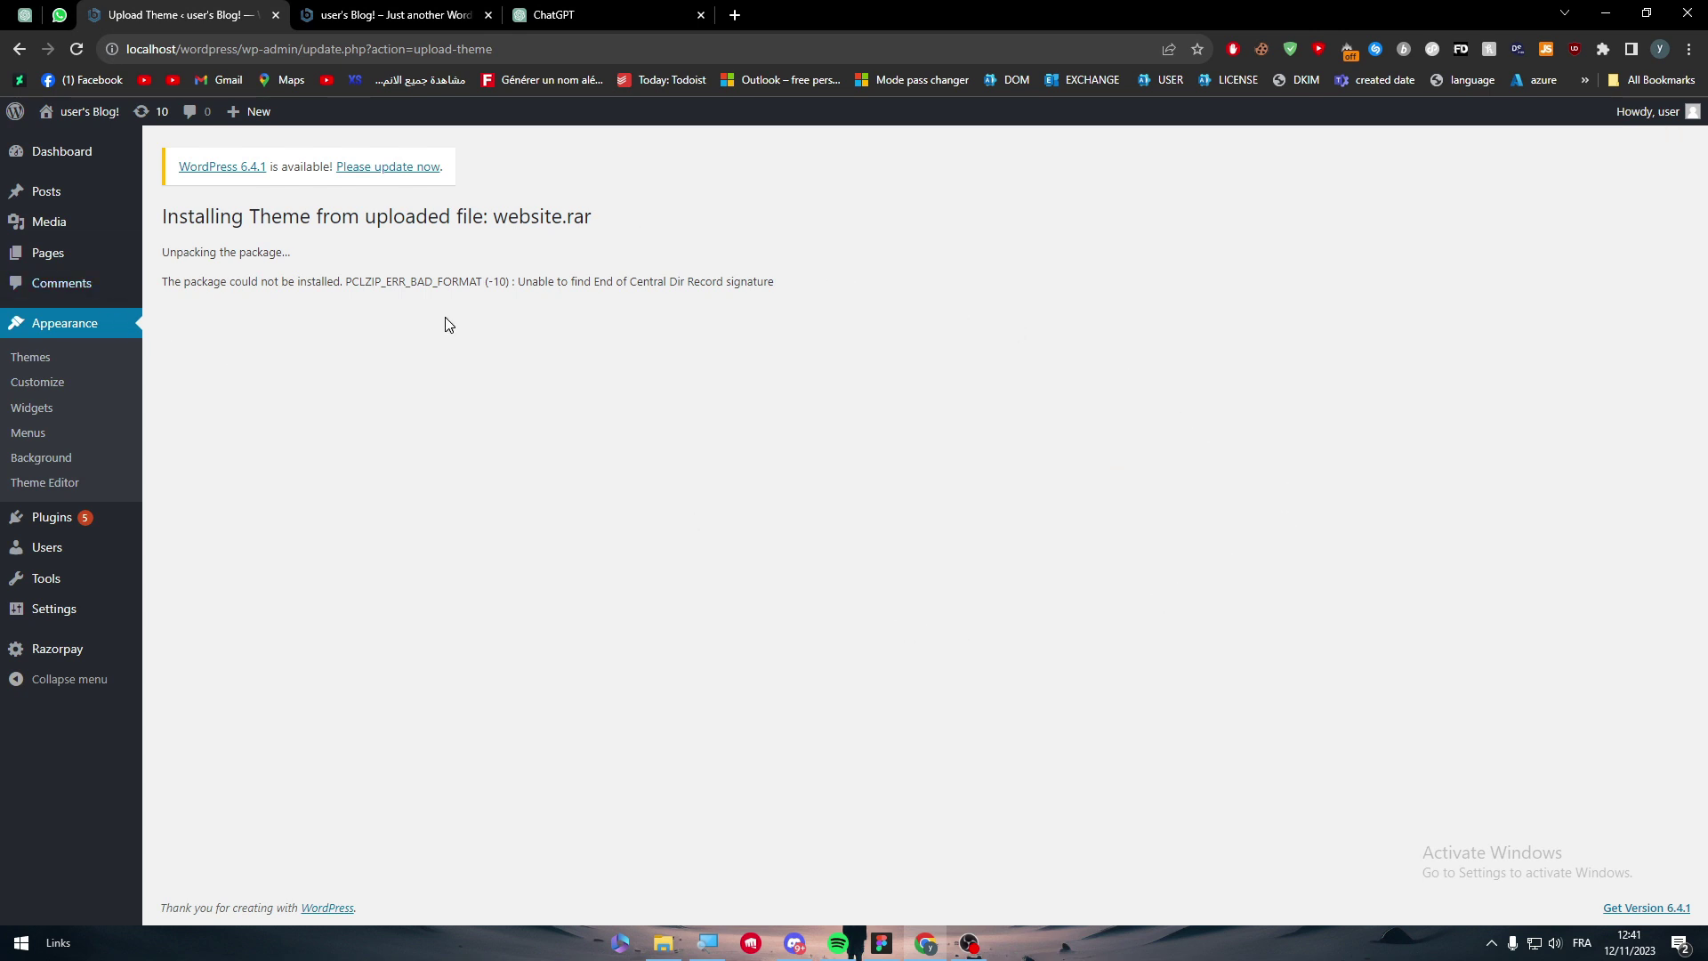
{"action": "left_click_drag", "start_coordinate": [780, 281], "coordinate": [235, 301]}
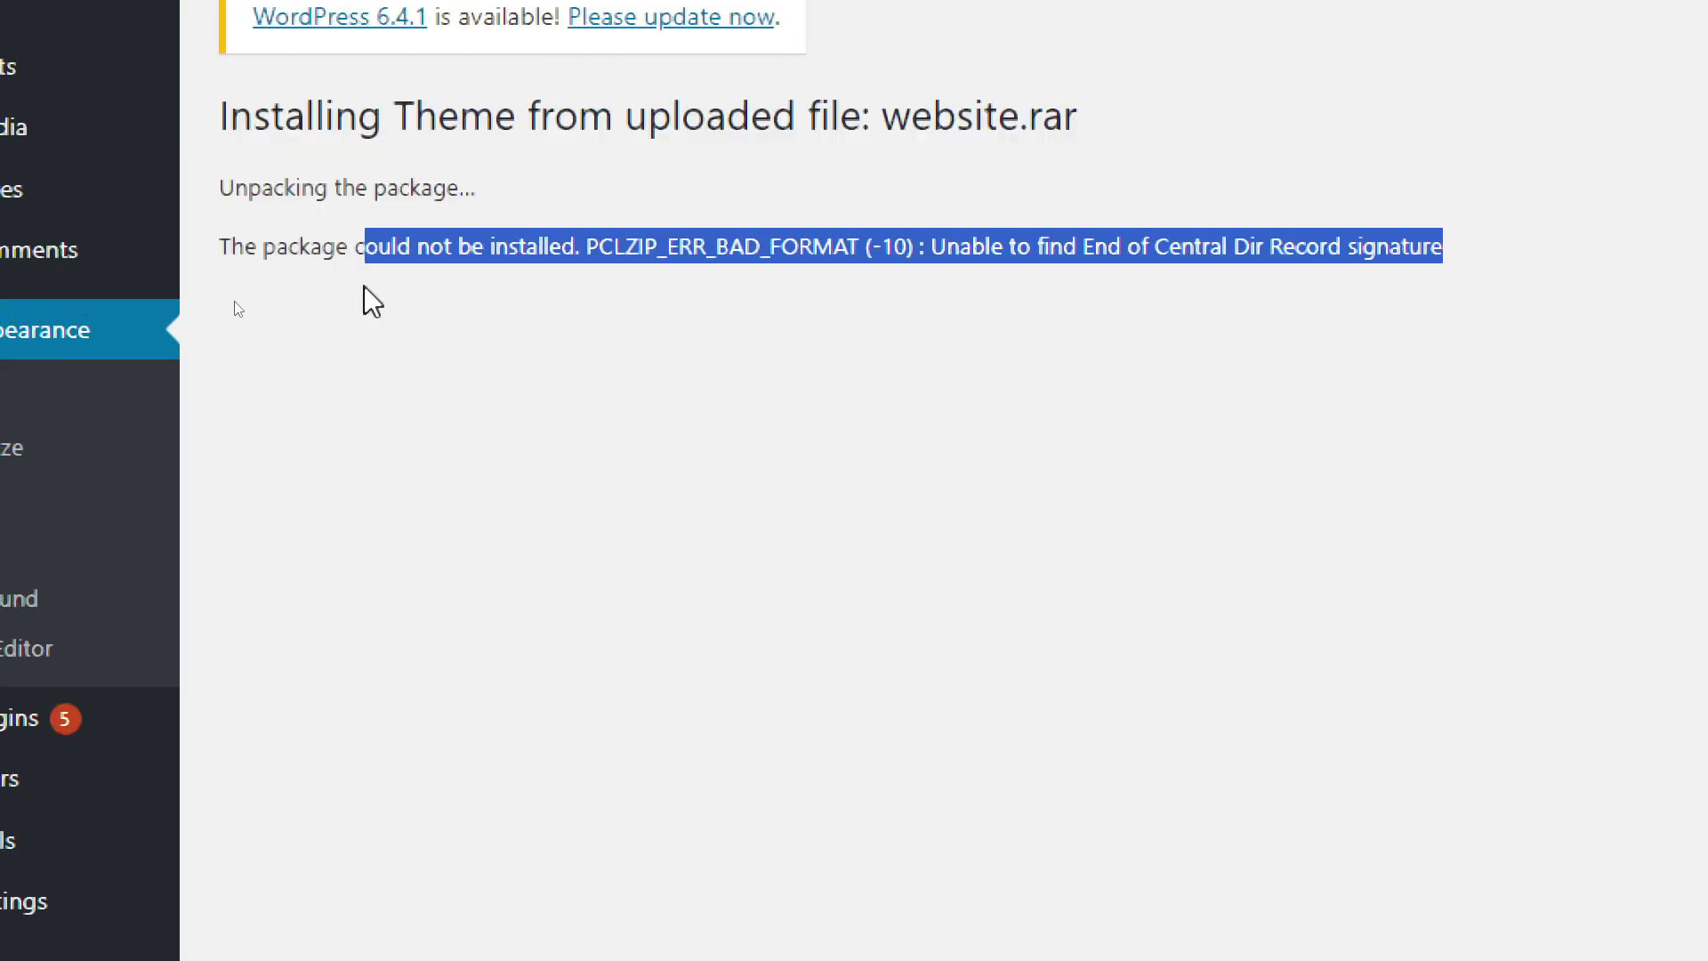
{"action": "left_click_drag", "start_coordinate": [371, 301], "coordinate": [224, 252]}
{"action": "key", "text": "ctrl+c"}
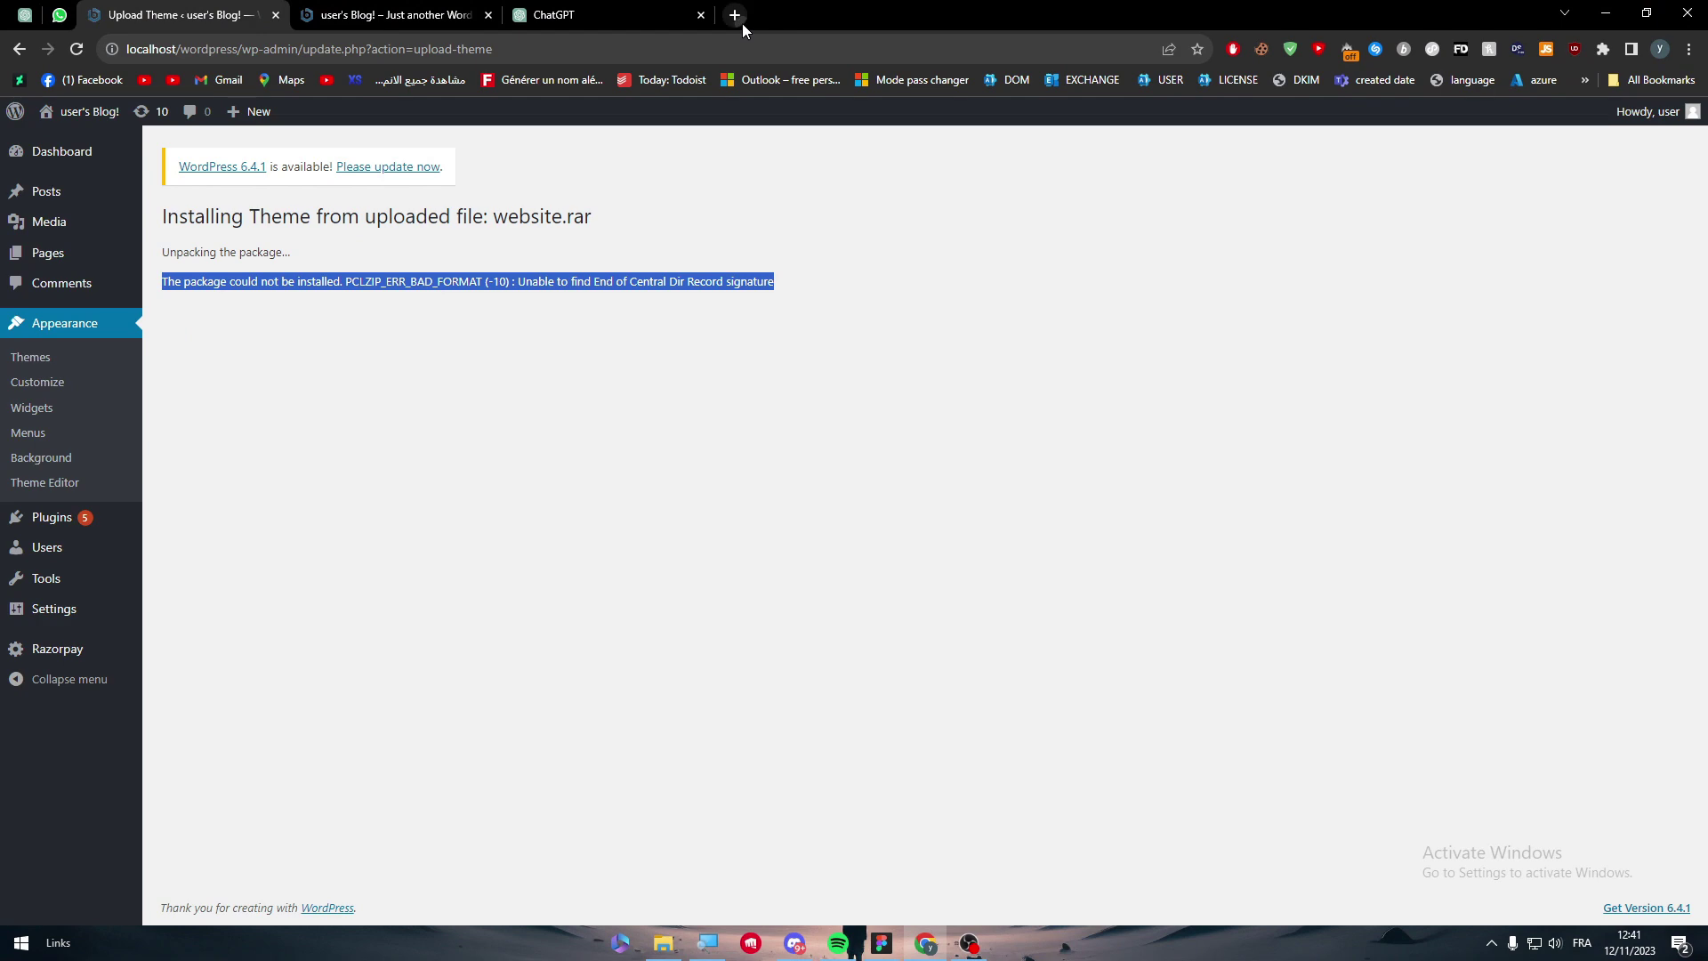
- Search Google in a new tab for the pasted PCLZIP_ERR_BAD_FORMAT error message
{"action": "left_click", "coordinate": [742, 23]}
{"action": "key", "text": "ctrl+v"}
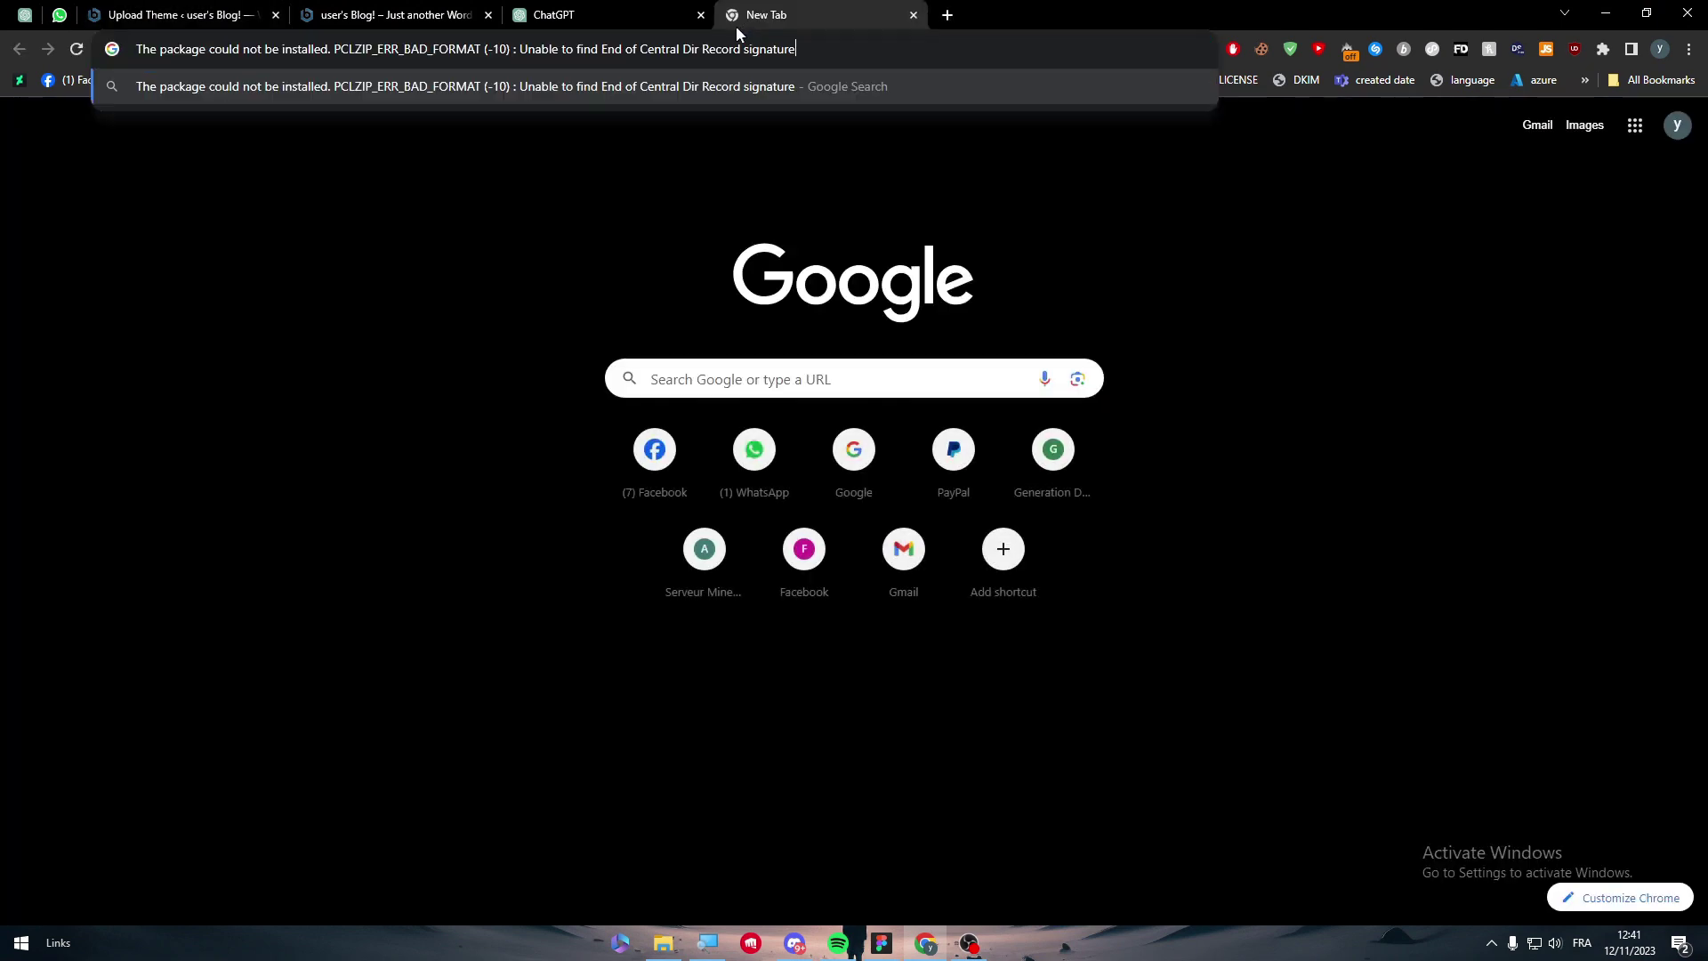
{"action": "key", "text": "Return"}
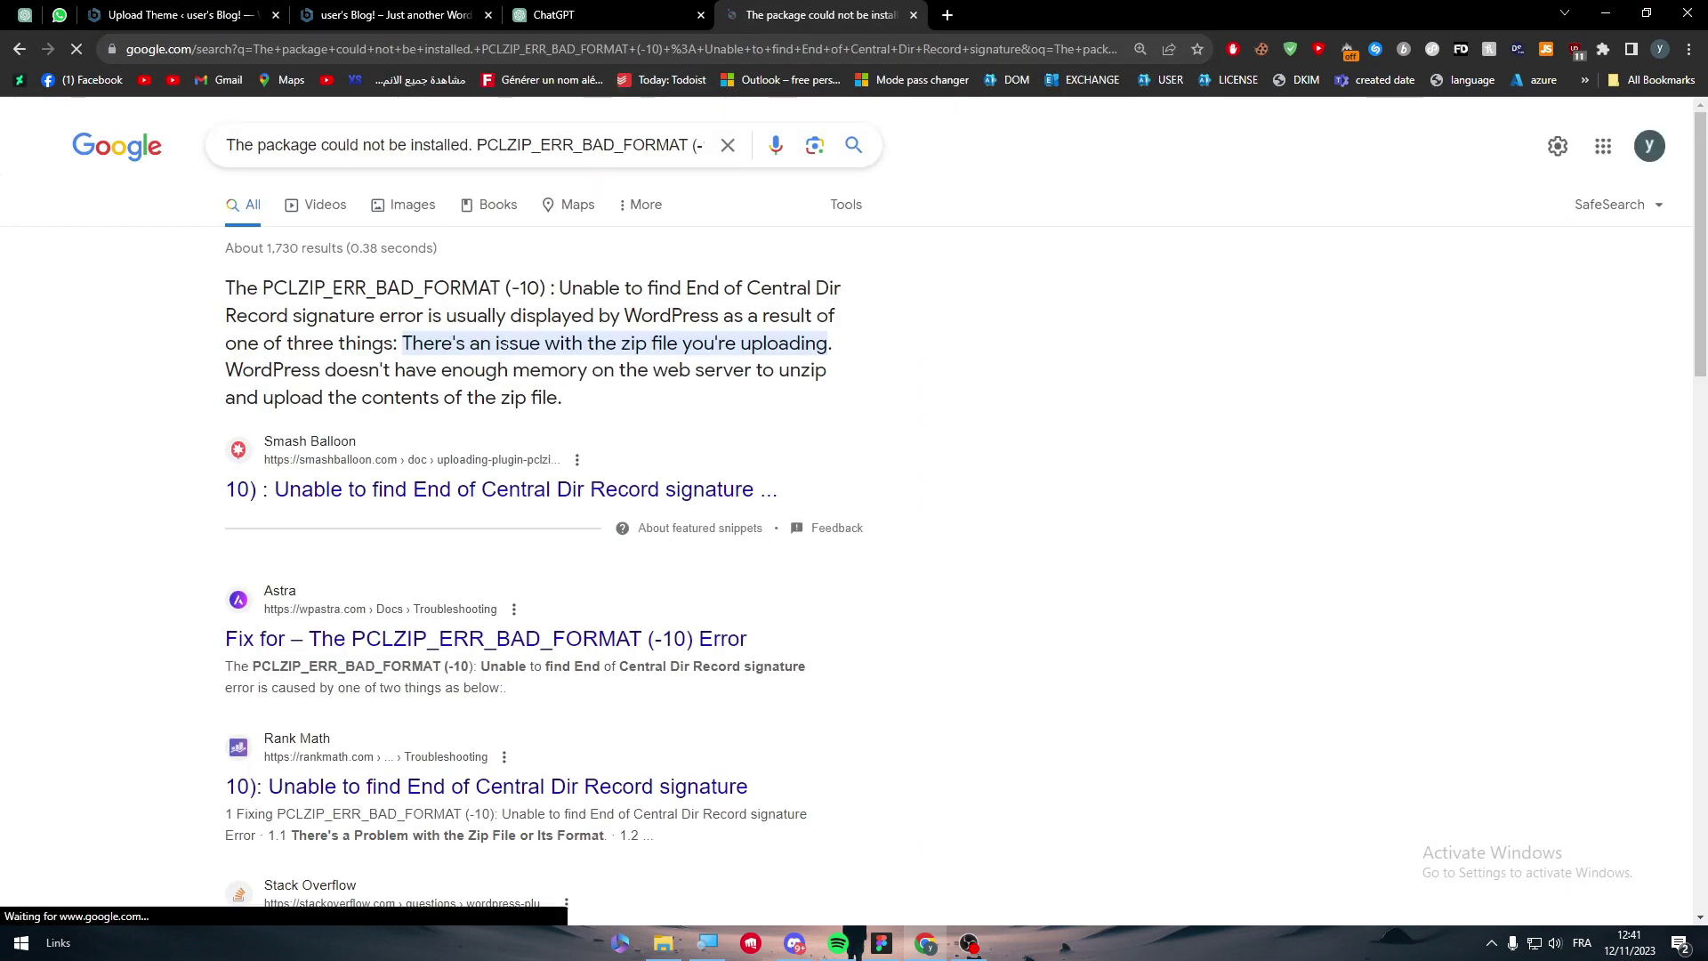
- Highlight the featured snippet explanation, then return to the WordPress upload page
{"action": "left_click_drag", "start_coordinate": [694, 367], "coordinate": [743, 358]}
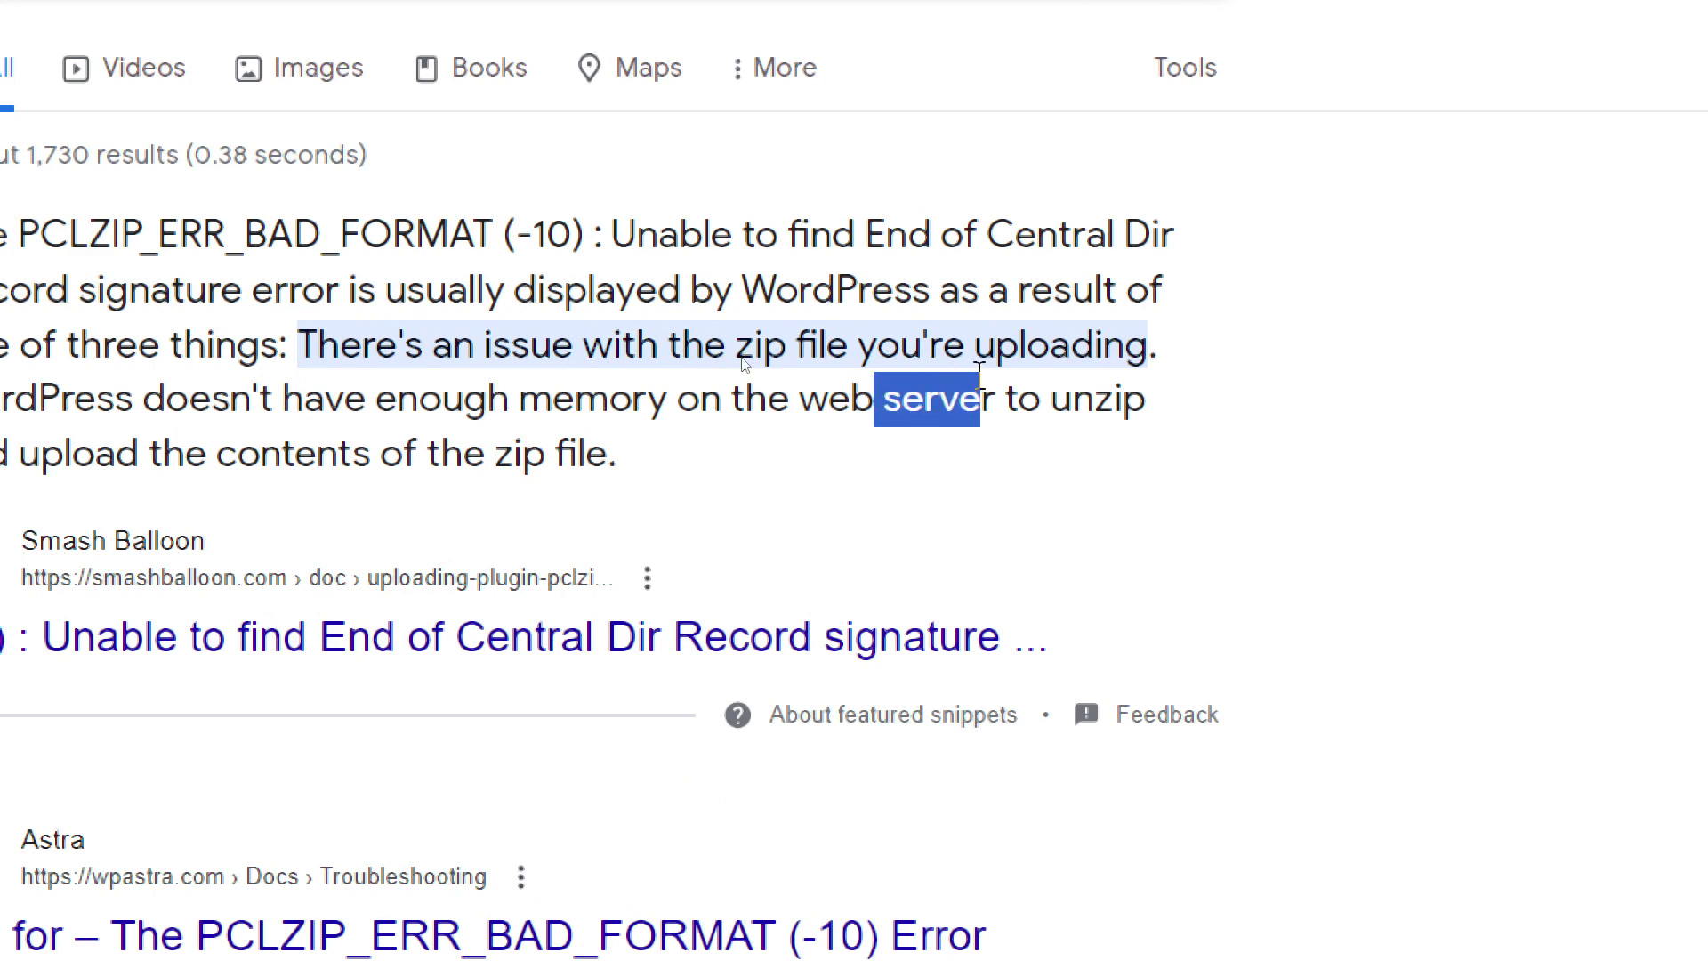
{"action": "left_click", "coordinate": [934, 361]}
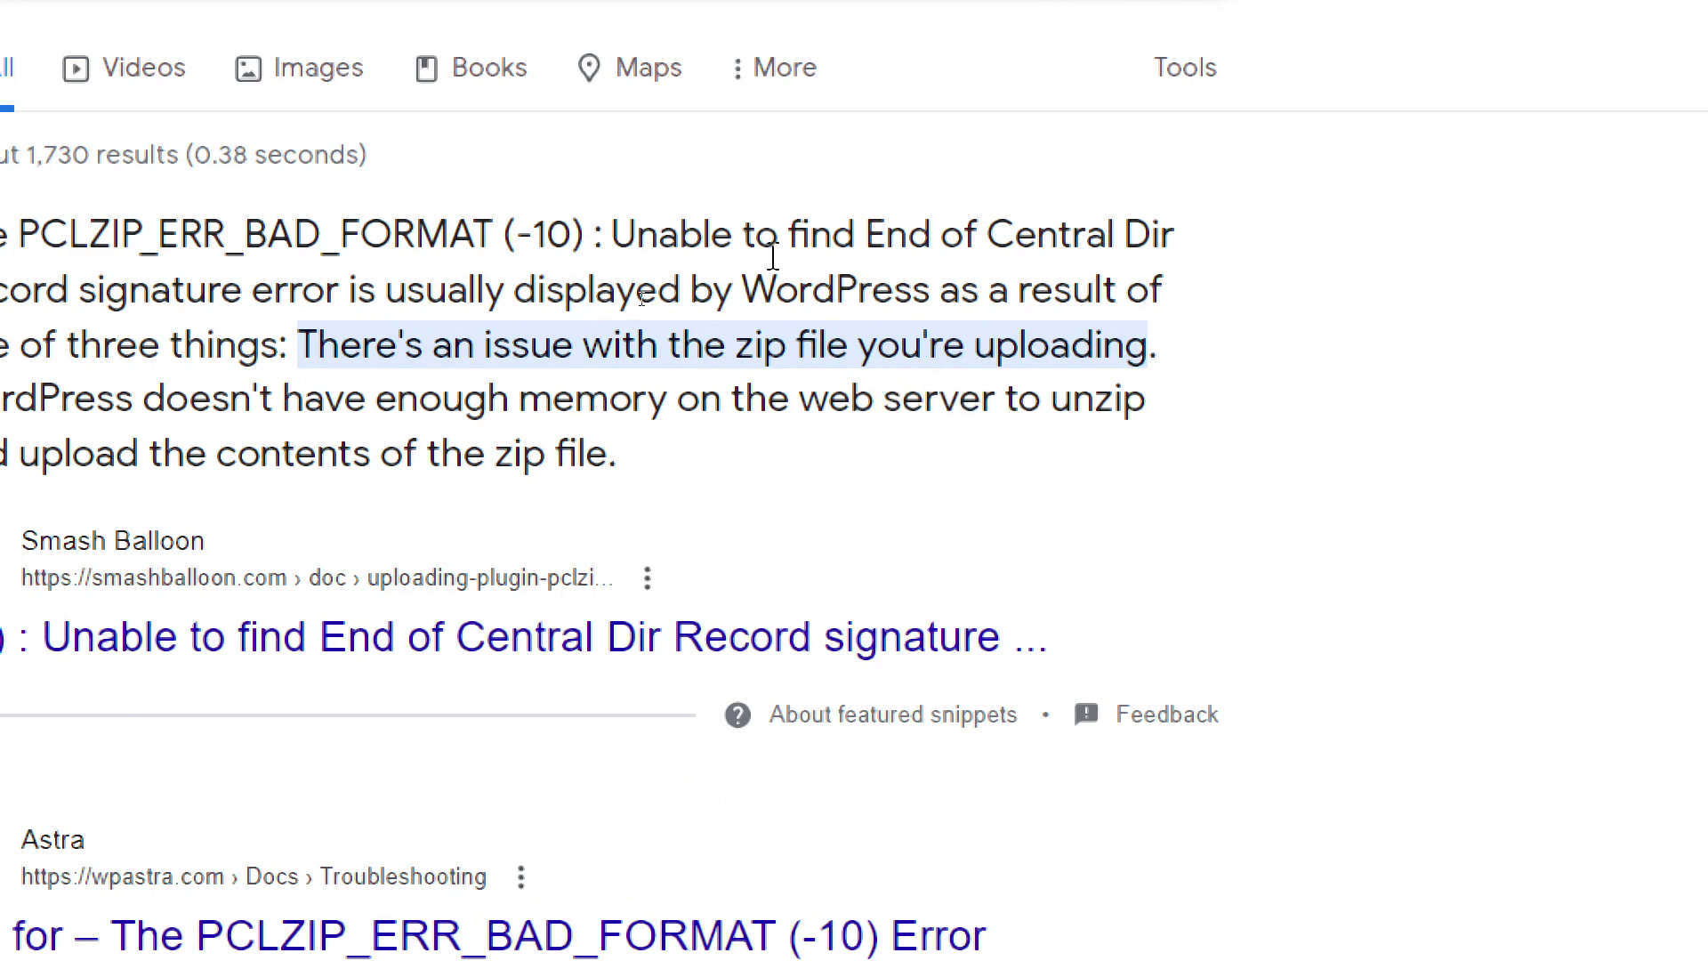
{"action": "triple_click", "coordinate": [812, 236]}
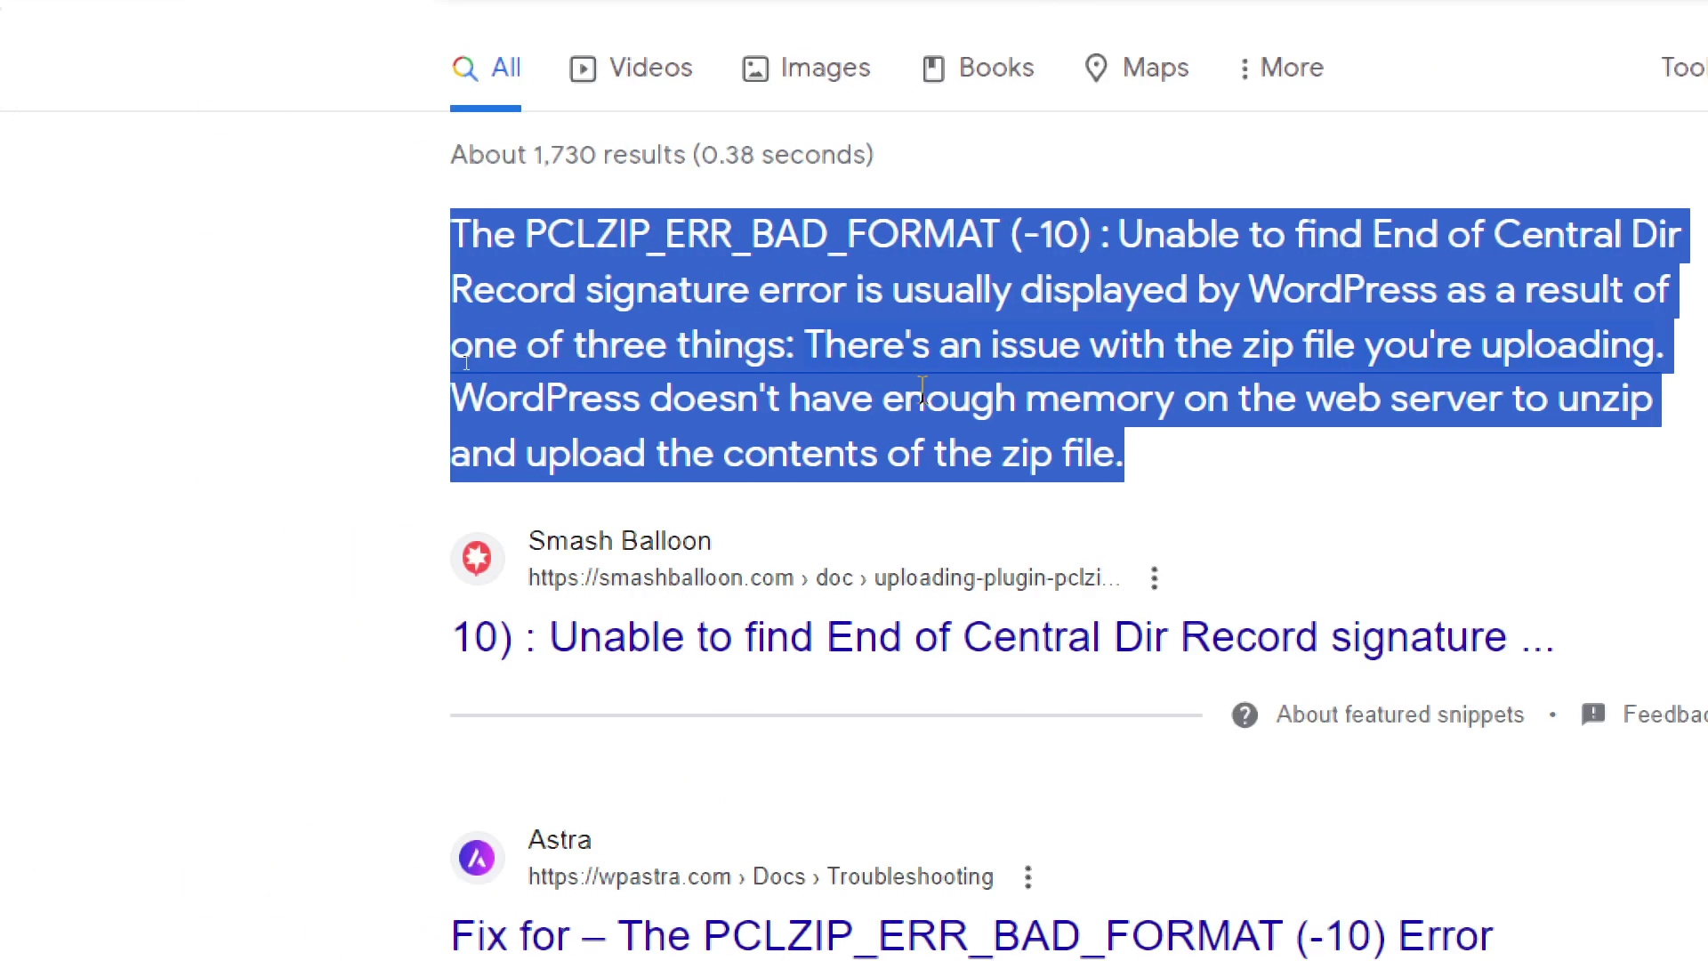
{"action": "left_click", "coordinate": [383, 347]}
{"action": "triple_click", "coordinate": [891, 347]}
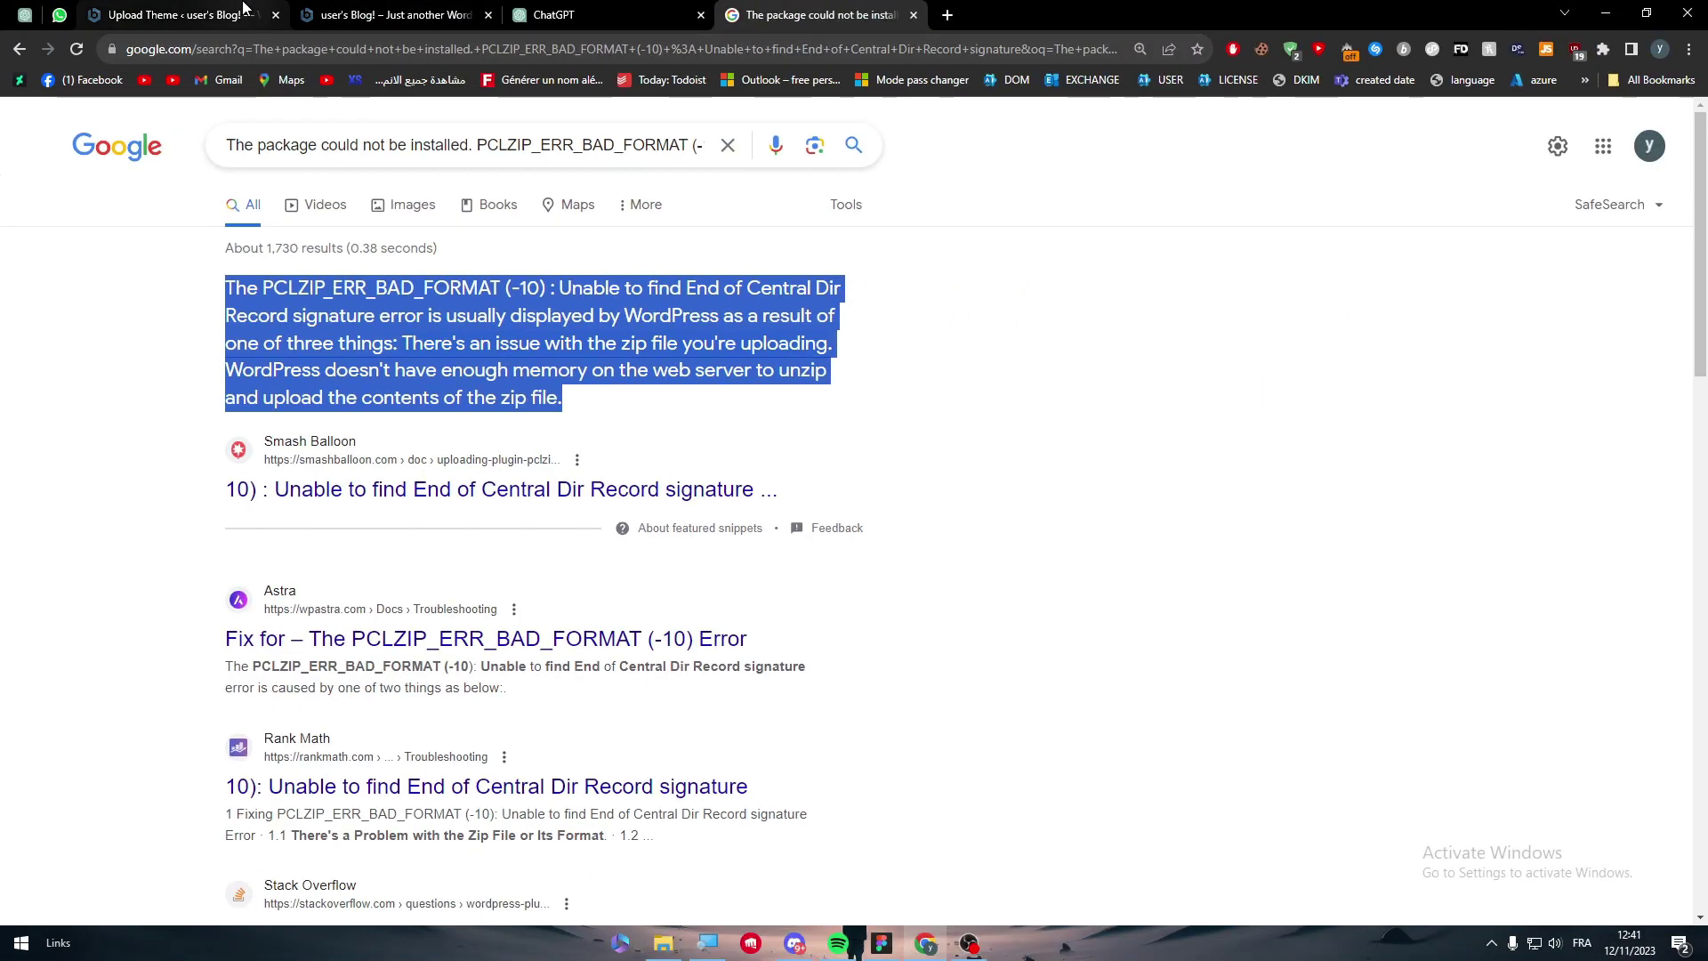
{"action": "left_click", "coordinate": [249, 12]}
{"action": "left_click", "coordinate": [642, 323]}
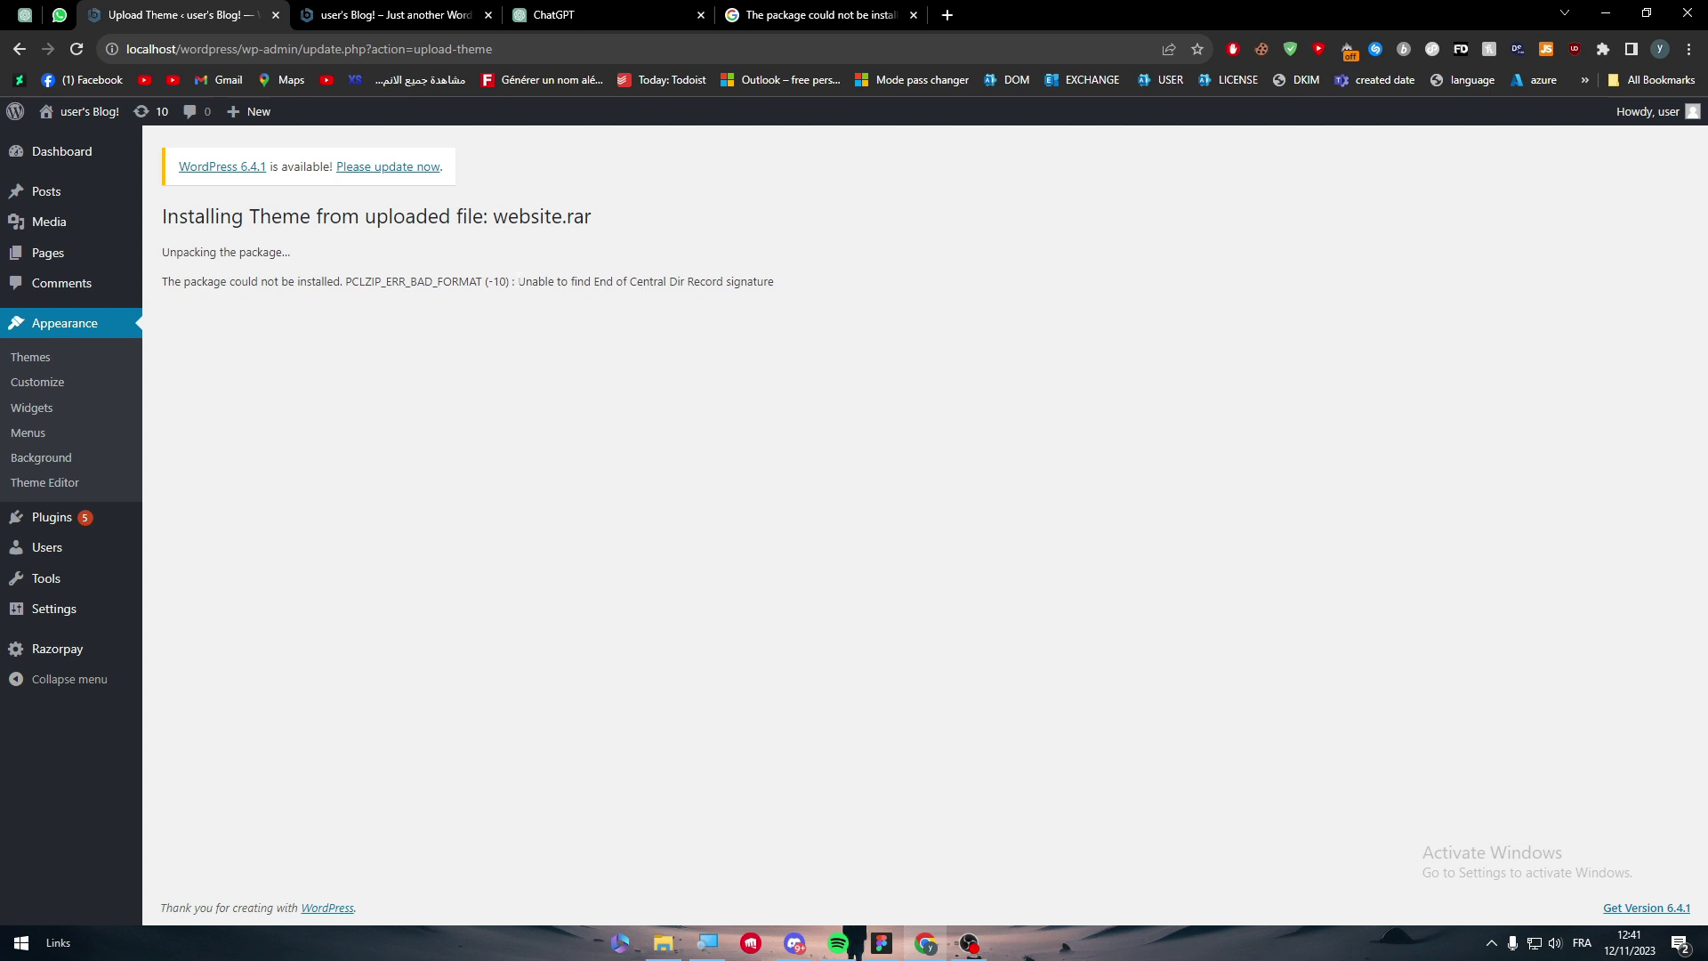
{"action": "triple_click", "coordinate": [519, 281]}
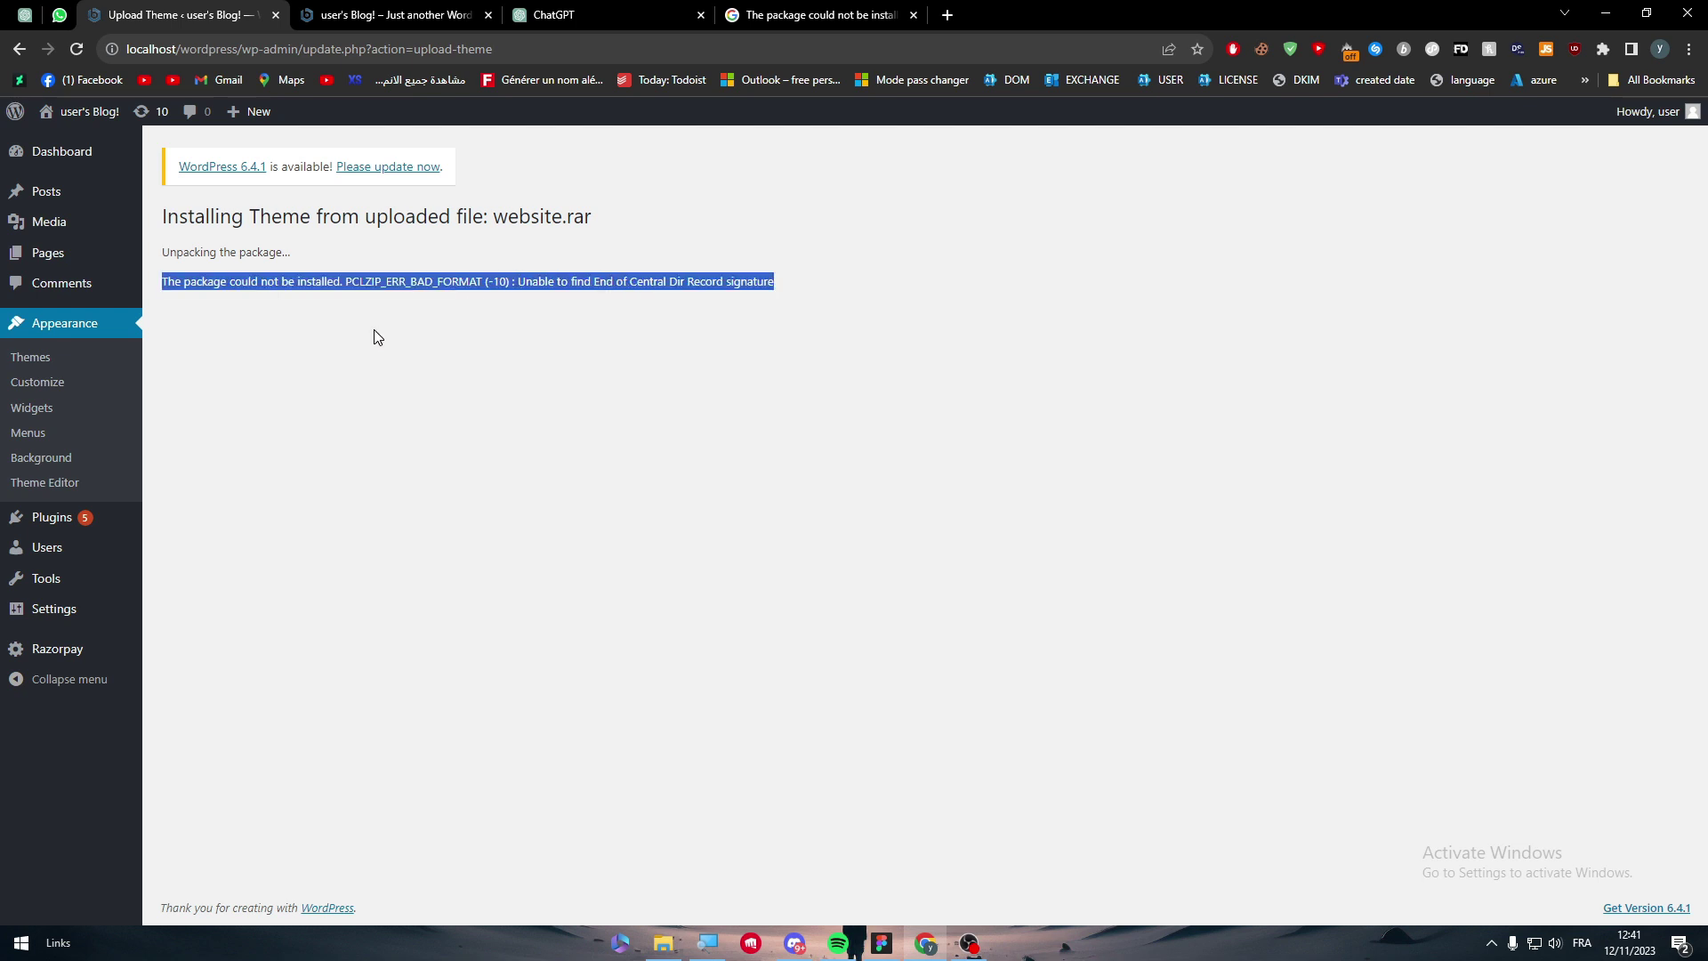
{"action": "left_click_drag", "start_coordinate": [789, 285], "coordinate": [179, 306]}
{"action": "left_click", "coordinate": [179, 300]}
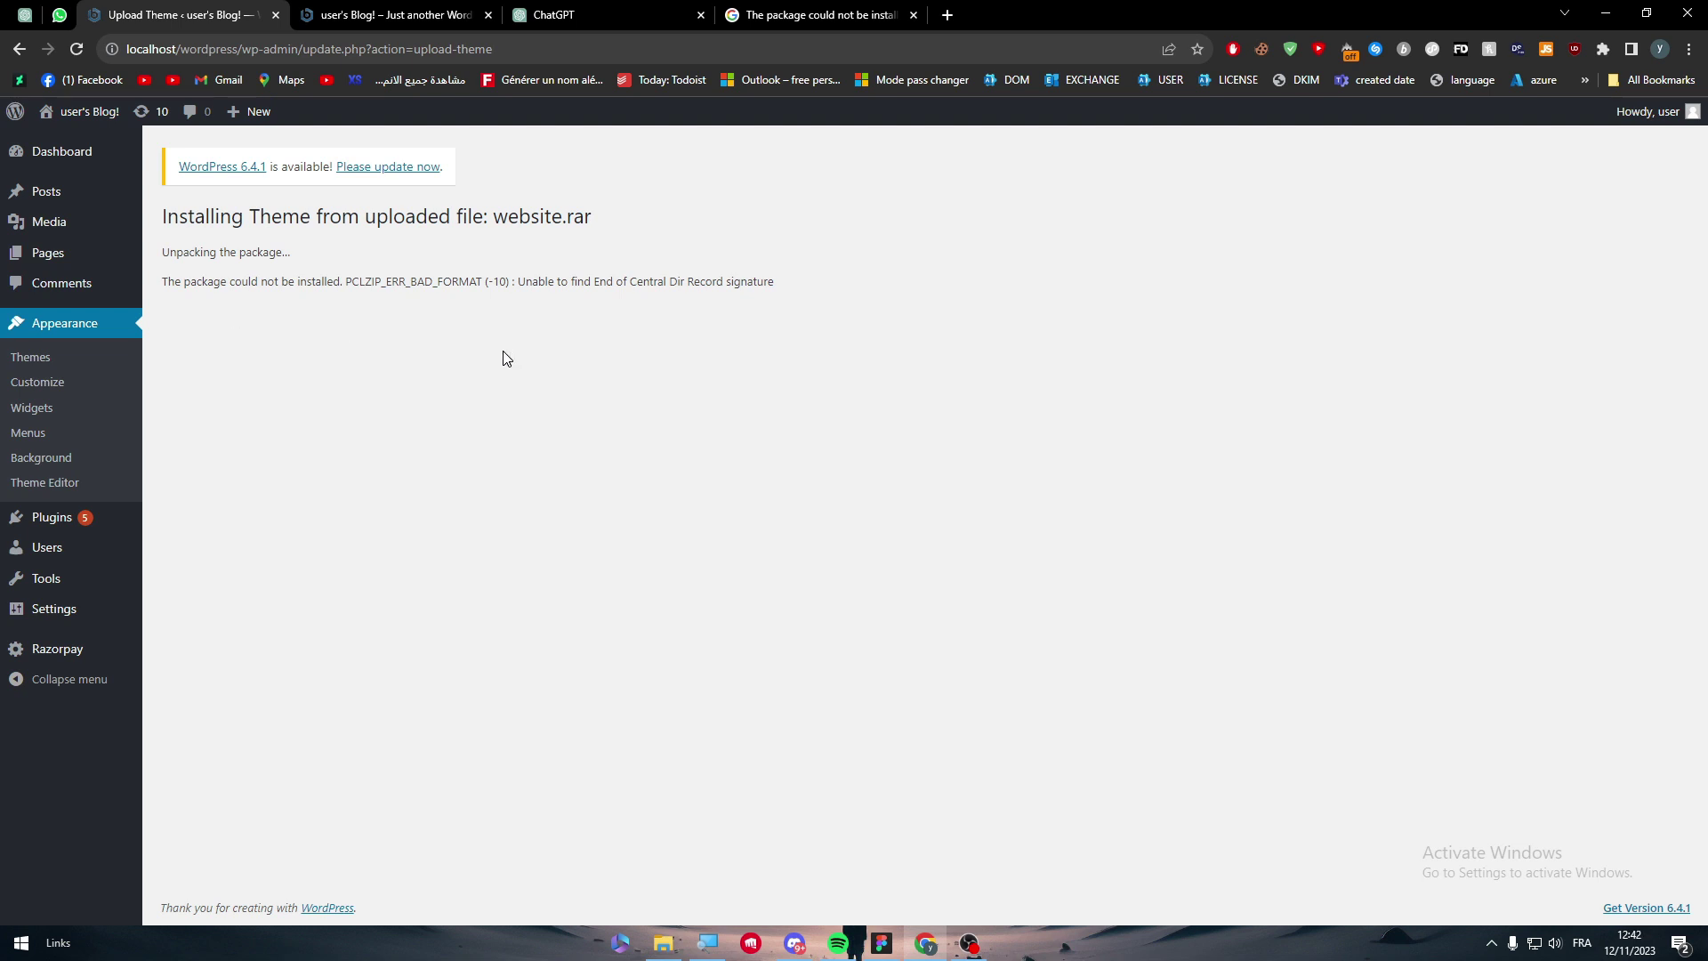
- In the ChatGPT conversation, send the request 'add a costume css for it as well'
{"action": "left_click", "coordinate": [623, 16]}
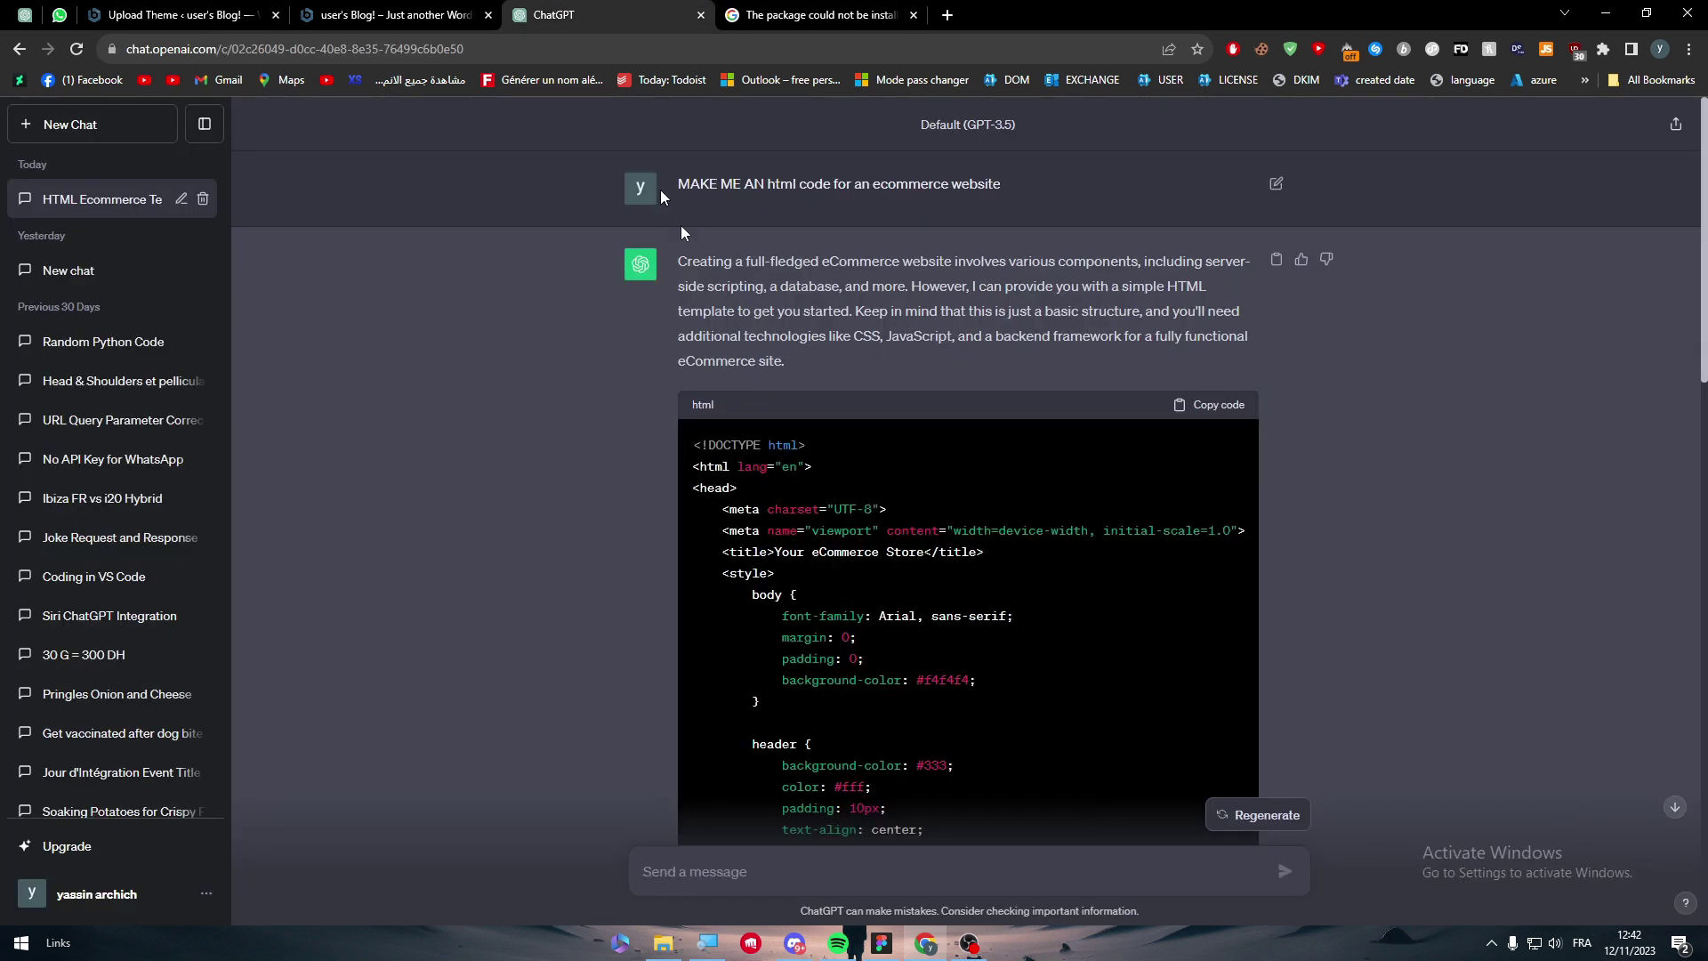
{"action": "type", "text": "to"}
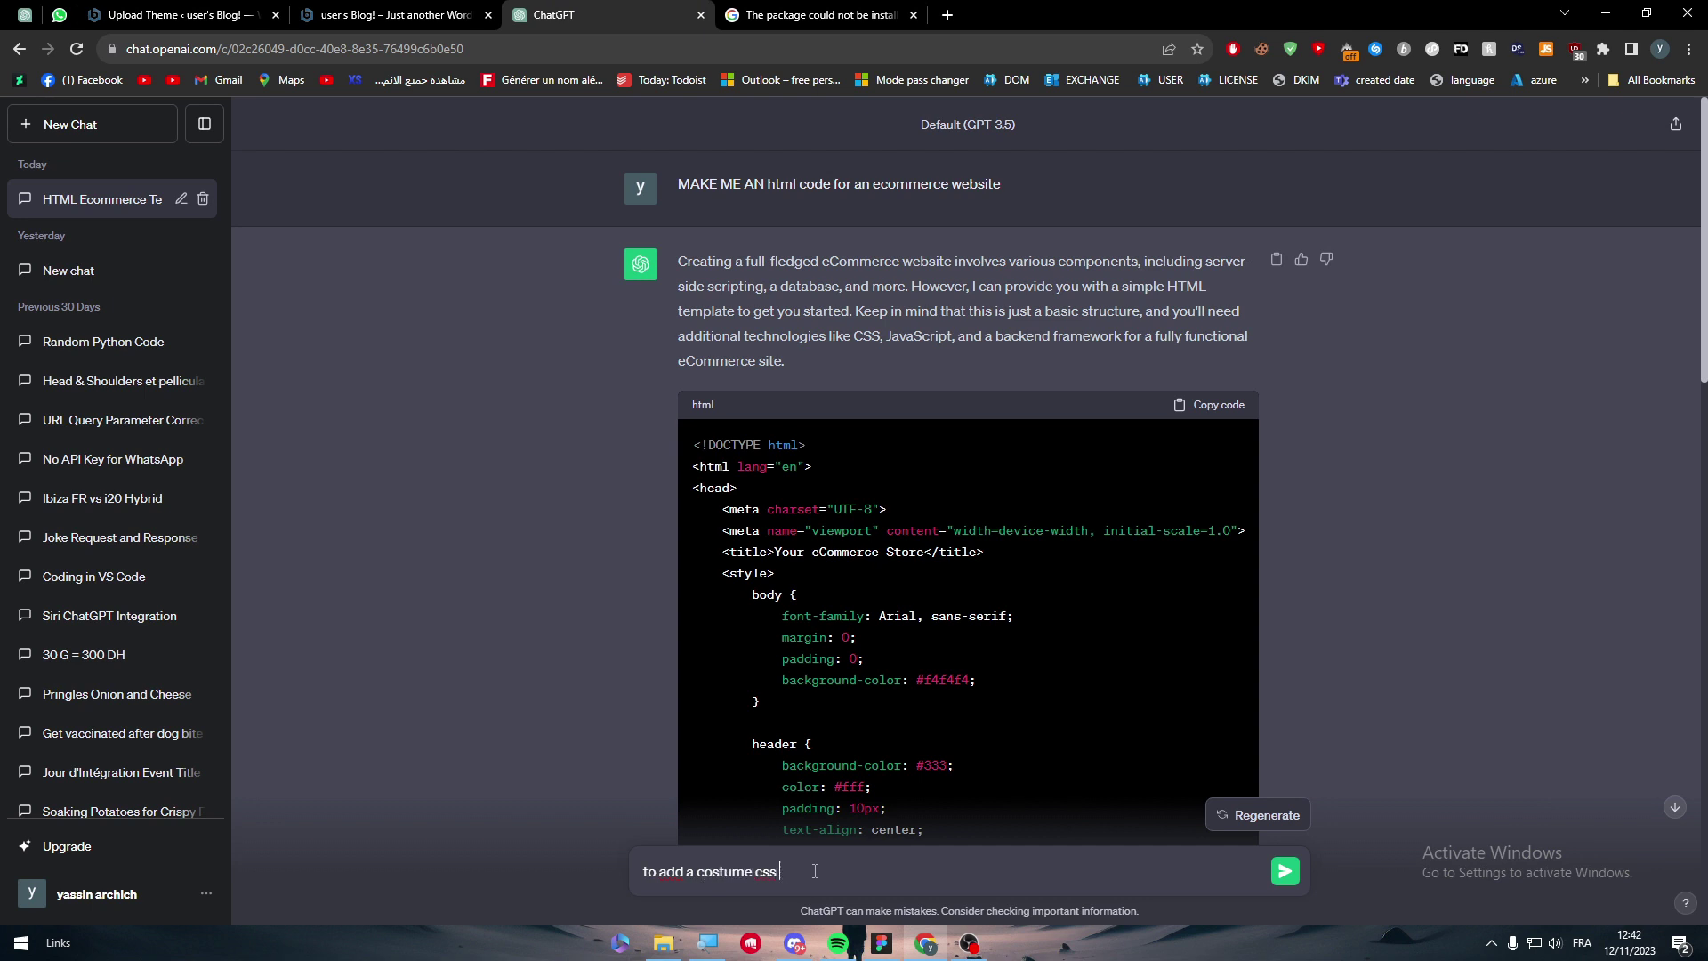
{"action": "type", "text": "add a costume css for it as well"}
{"action": "key", "text": "Return"}
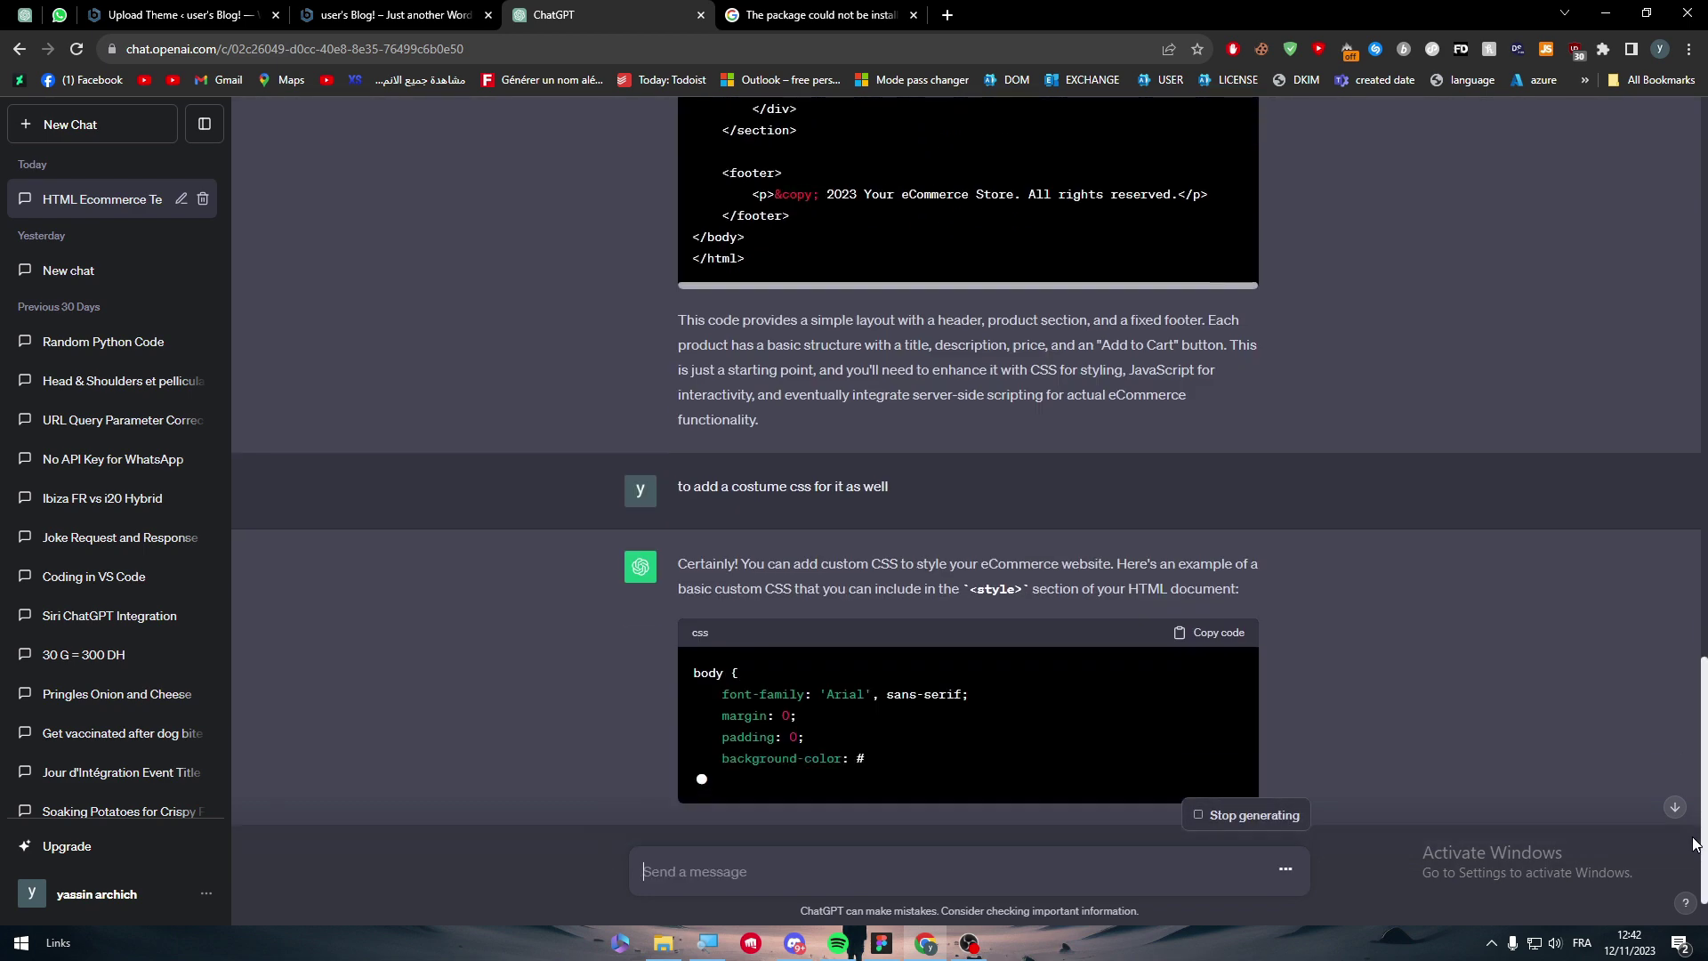
- Scroll through the CSS stylesheet reply, then open a new blank browser tab
{"action": "scroll", "coordinate": [1512, 641], "scroll_direction": "down", "scroll_amount": 2}
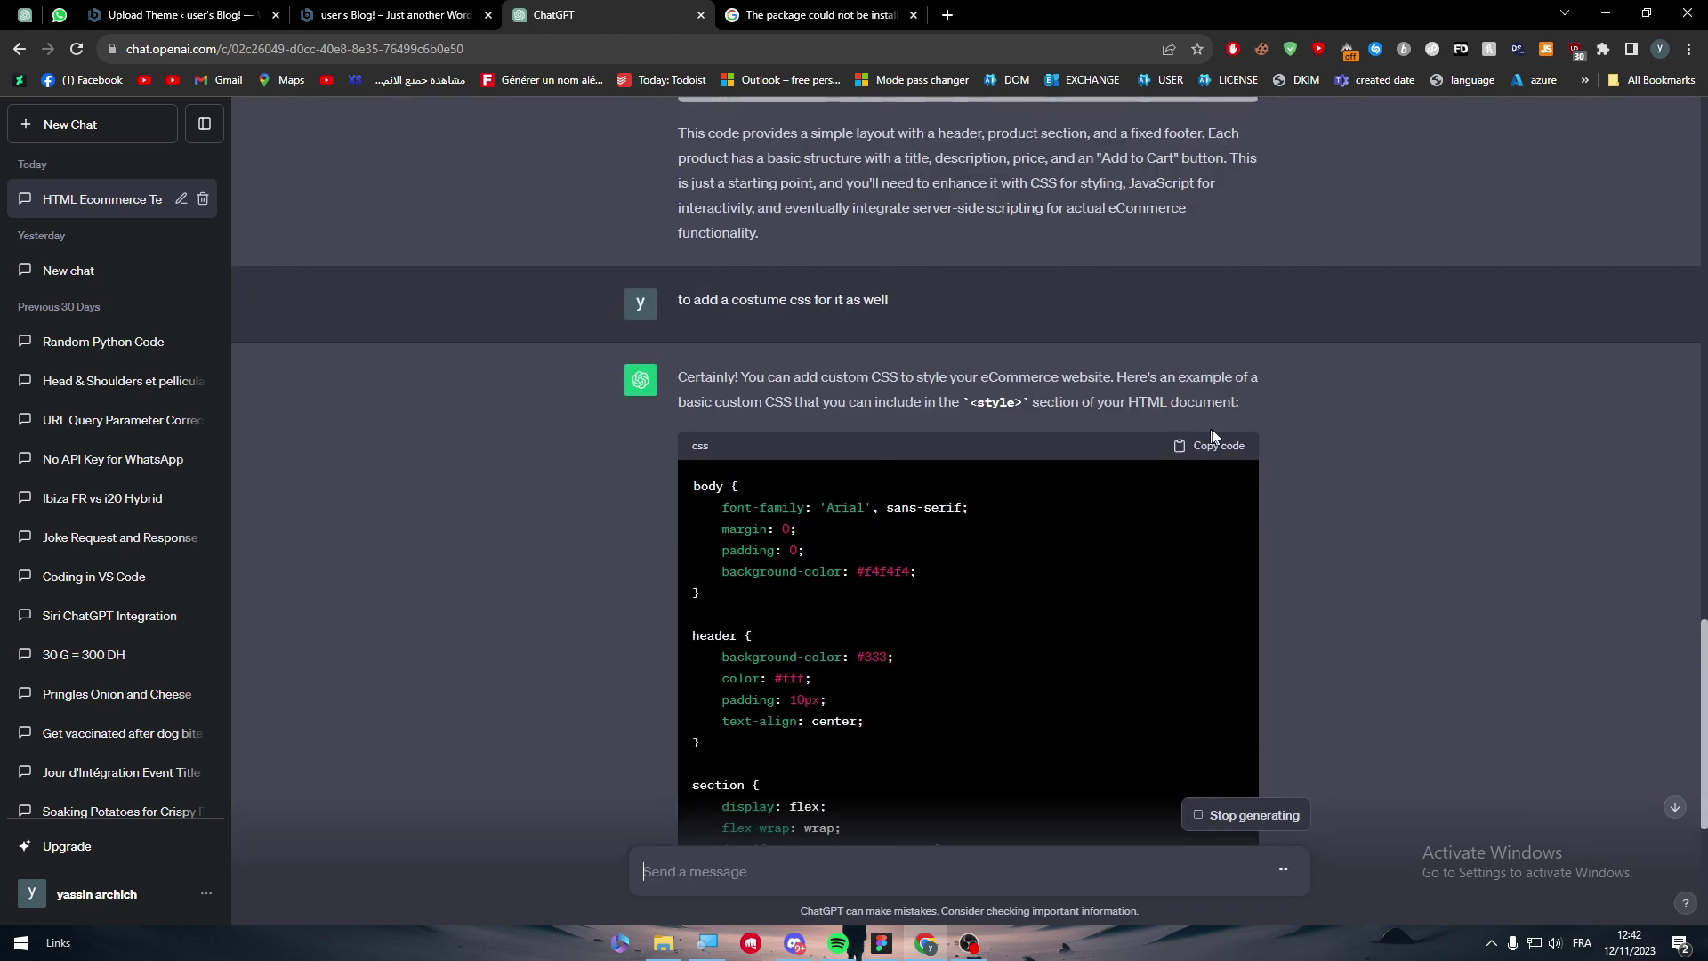
{"action": "scroll", "coordinate": [1659, 347], "scroll_direction": "up", "scroll_amount": 20}
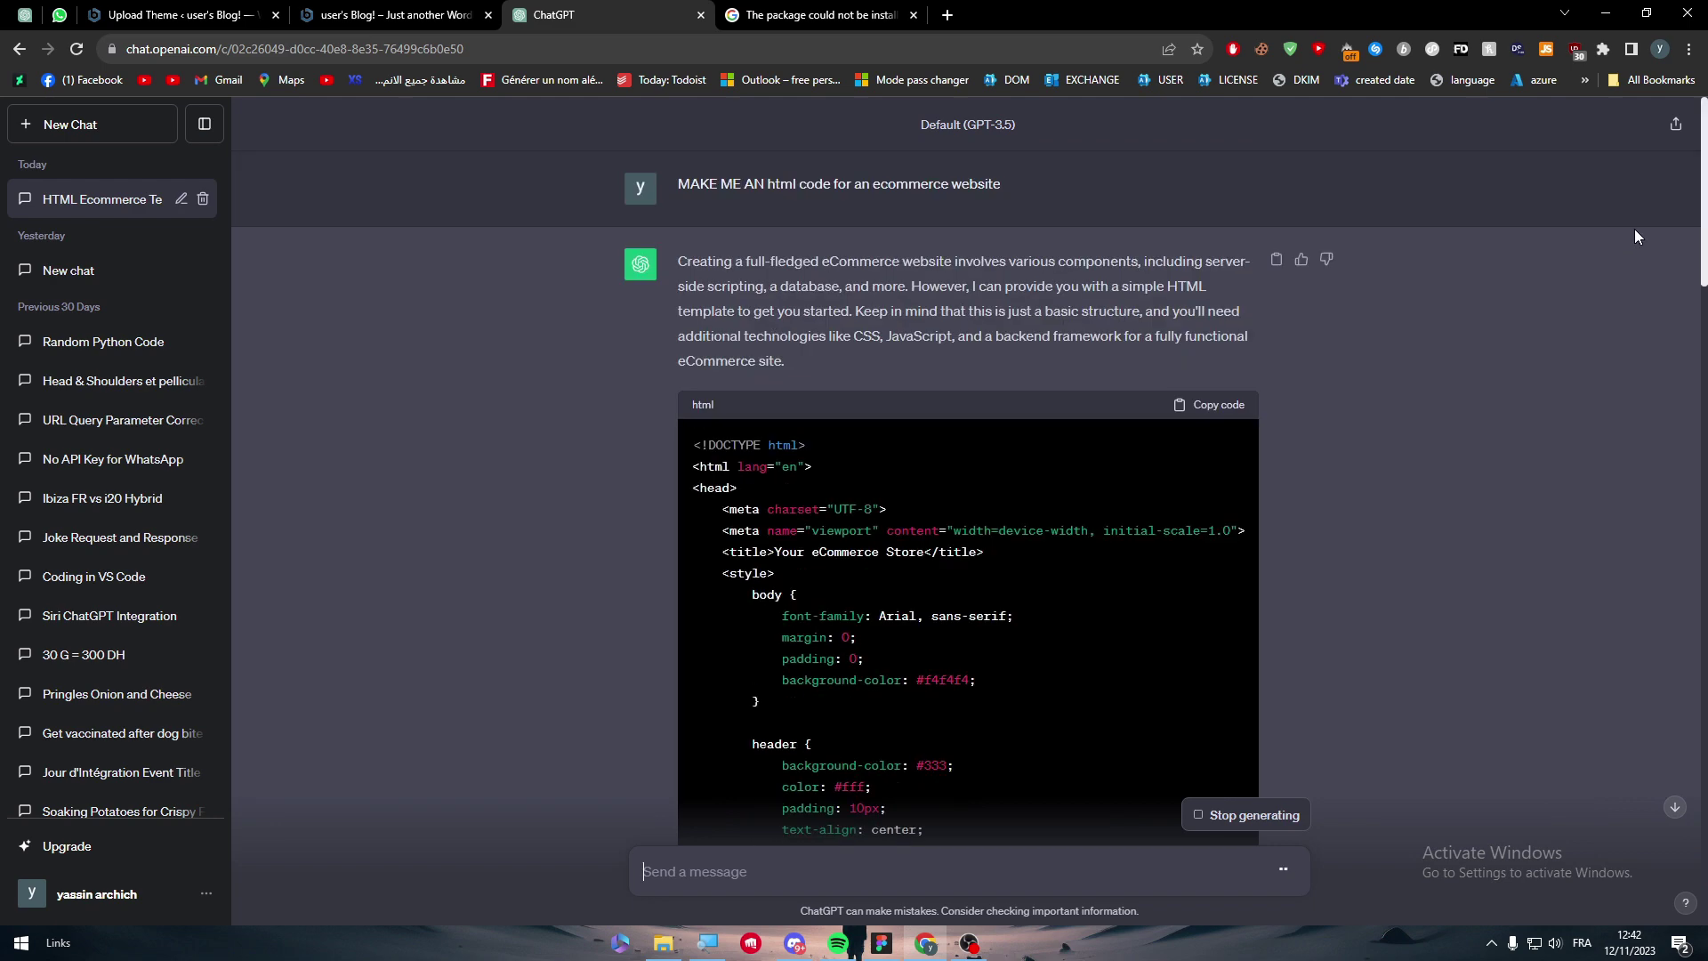
{"action": "scroll", "coordinate": [1633, 238], "scroll_direction": "down", "scroll_amount": 20}
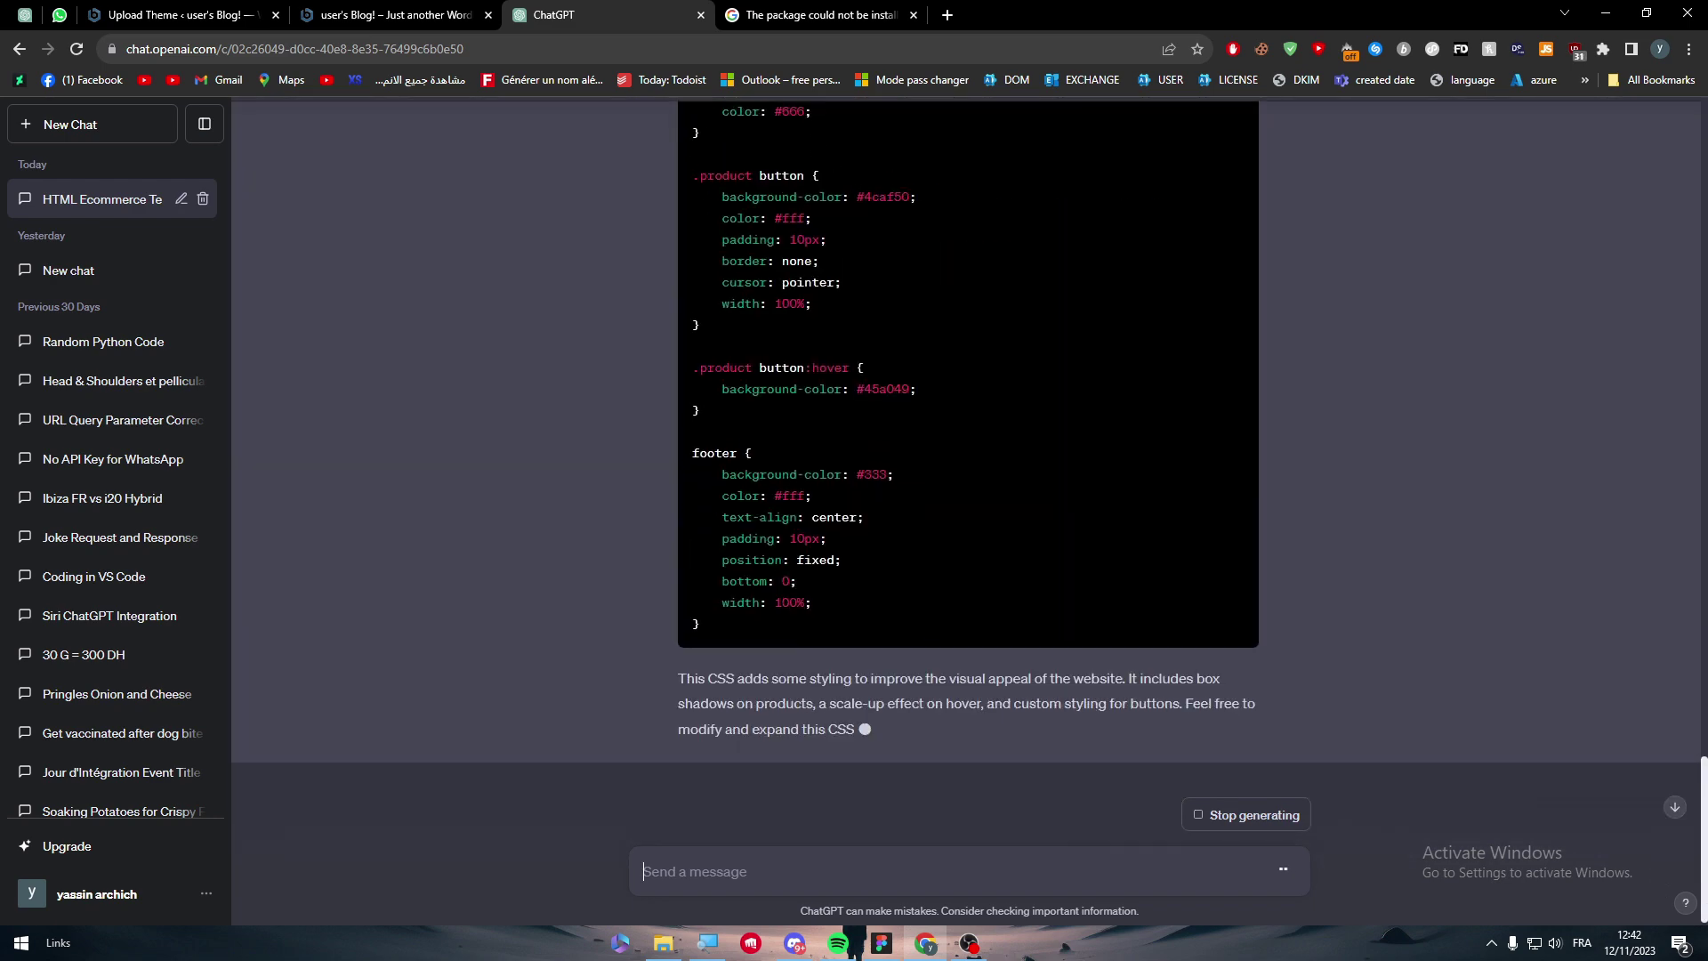
{"action": "scroll", "coordinate": [1655, 822], "scroll_direction": "up", "scroll_amount": 5}
{"action": "scroll", "coordinate": [1655, 822], "scroll_direction": "up", "scroll_amount": 15}
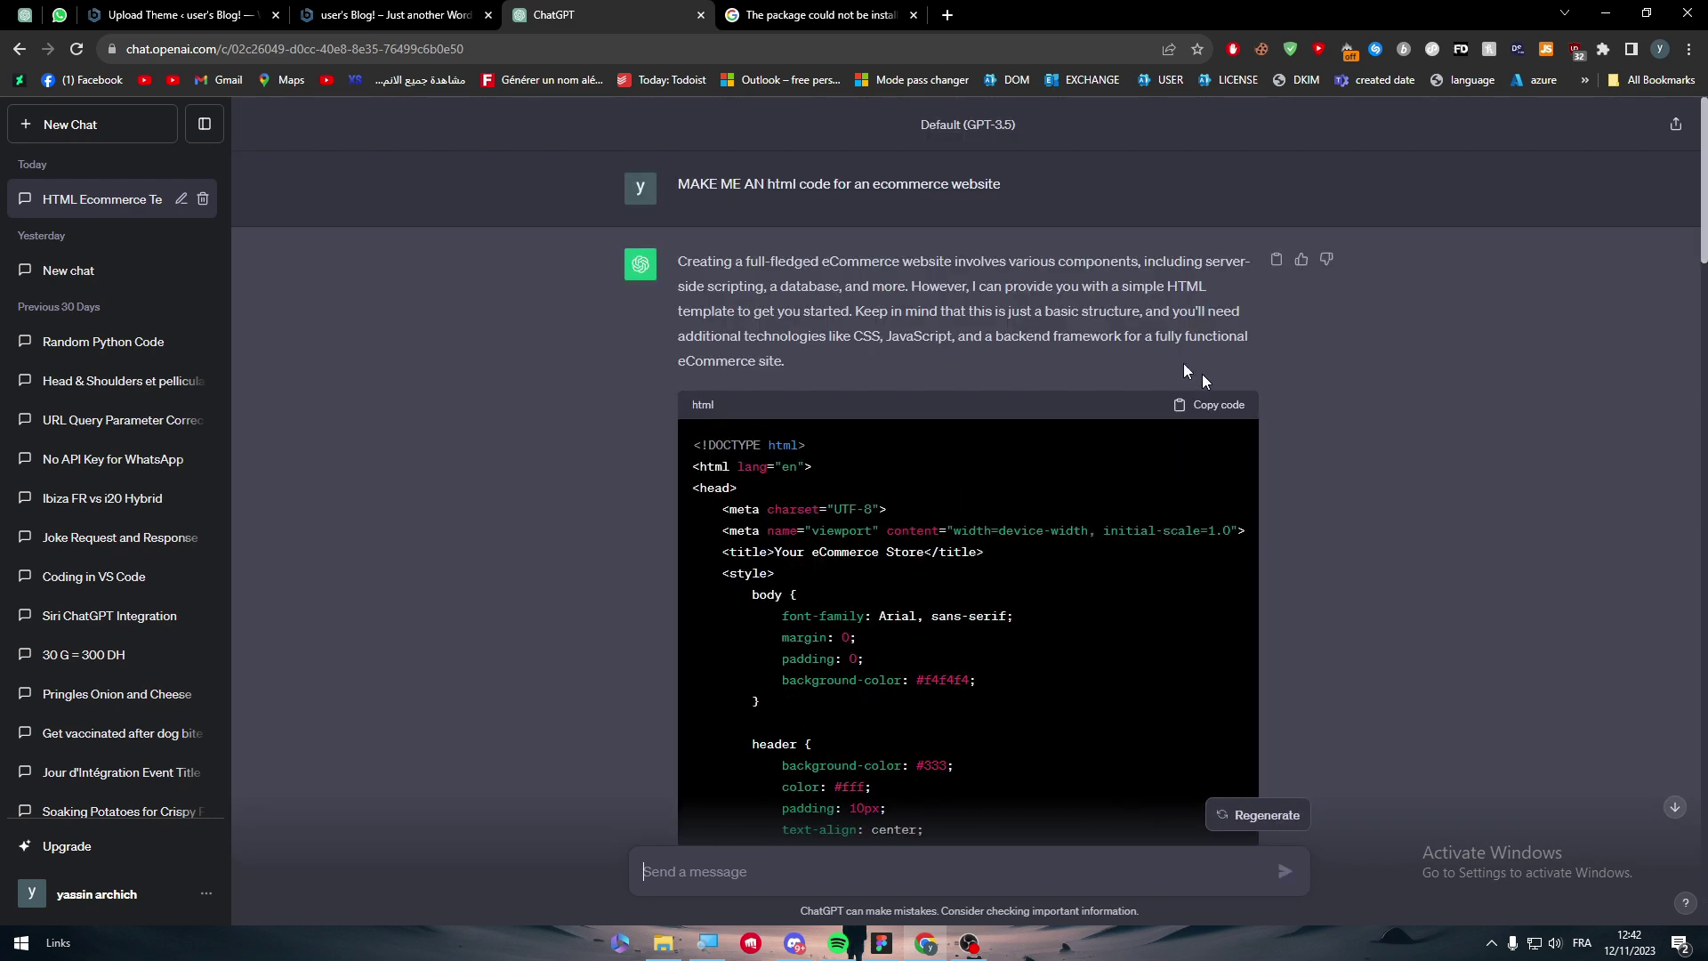
{"action": "left_click", "coordinate": [945, 15]}
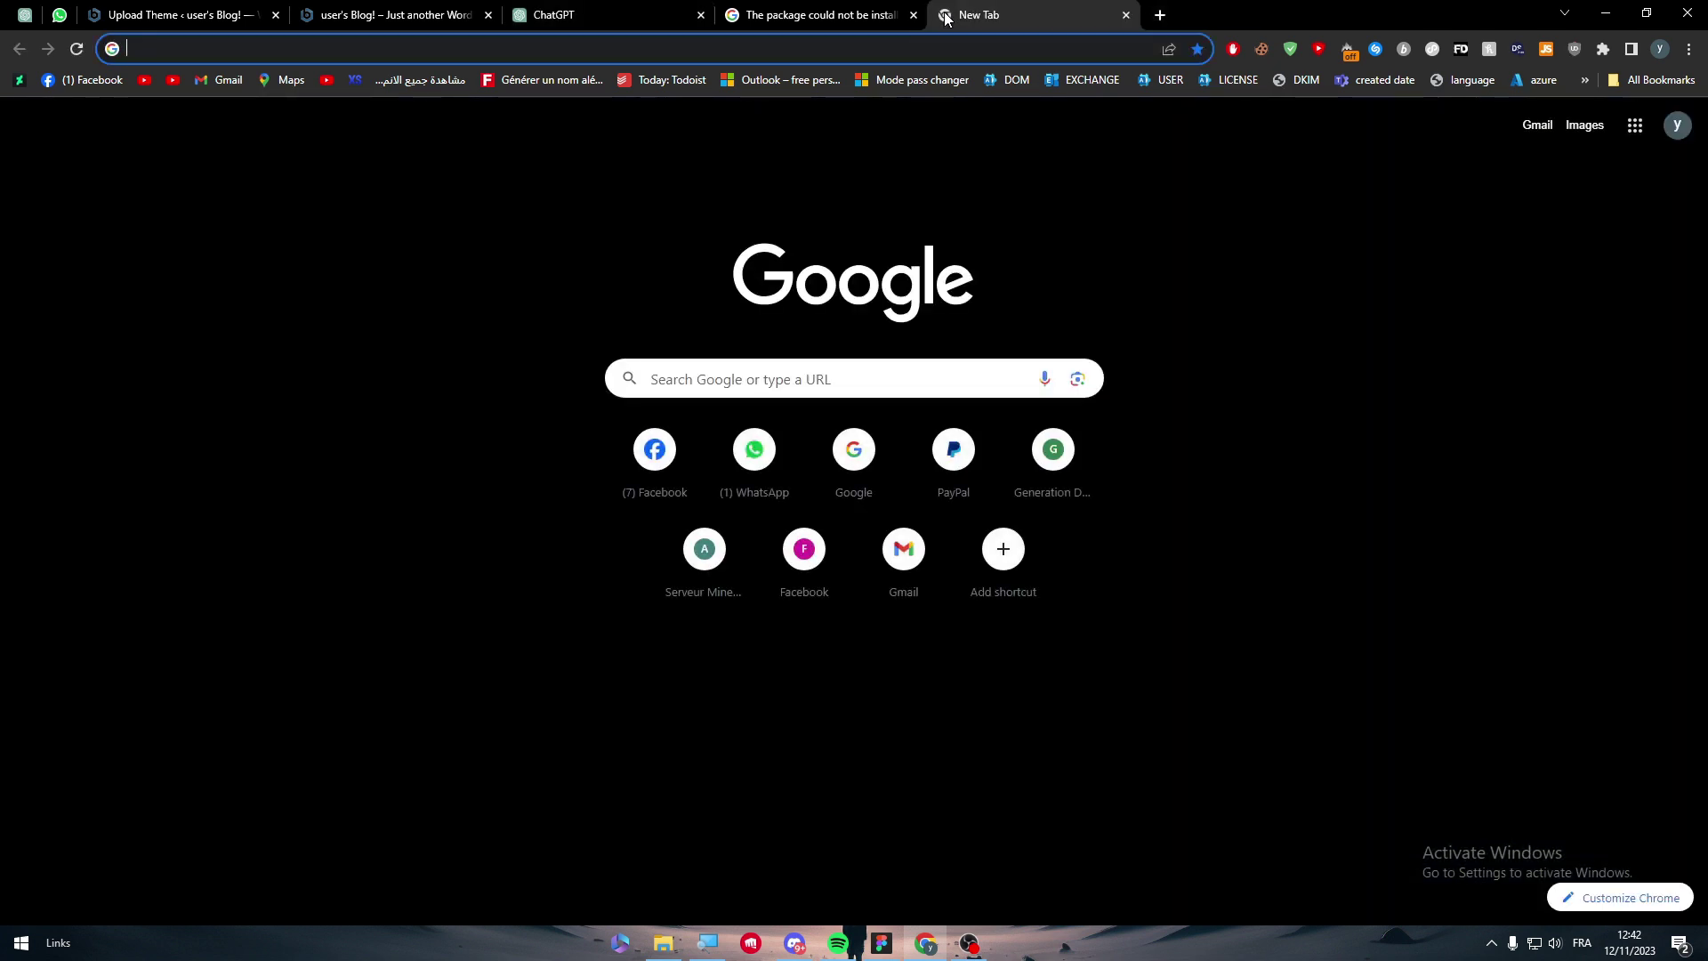
- Search 'html showcase', view the Nicepage showcase result, then go back to ChatGPT
{"action": "type", "text": "html "}
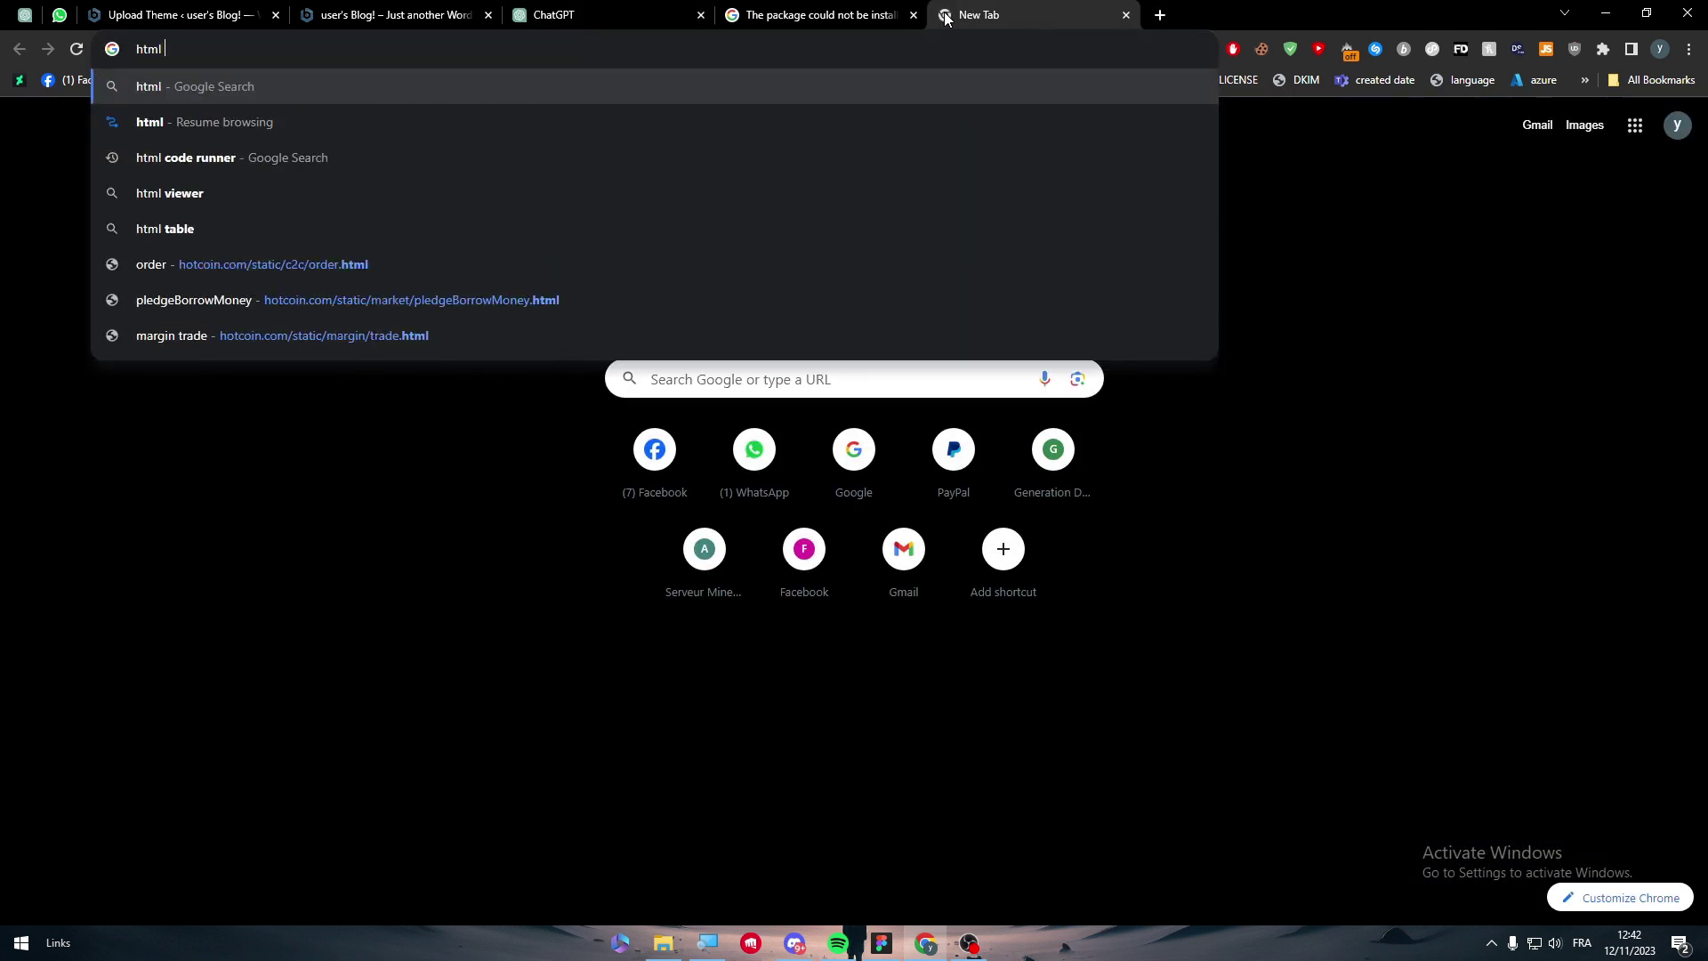
{"action": "type", "text": "showcase"}
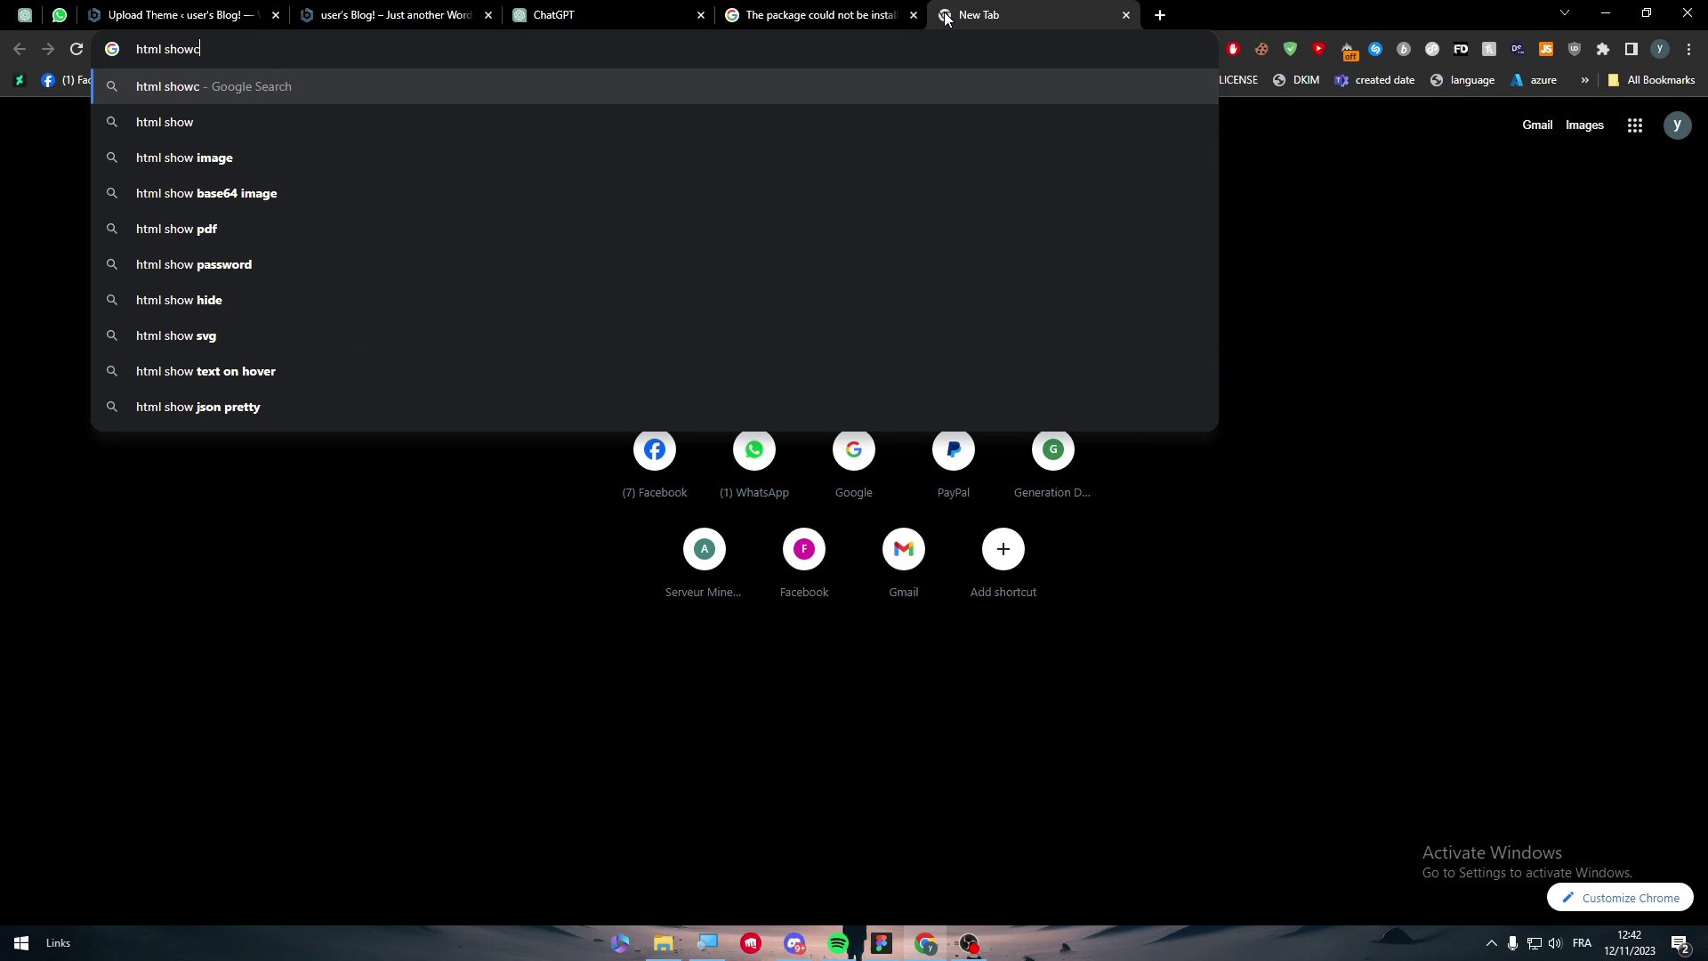
{"action": "key", "text": "Return"}
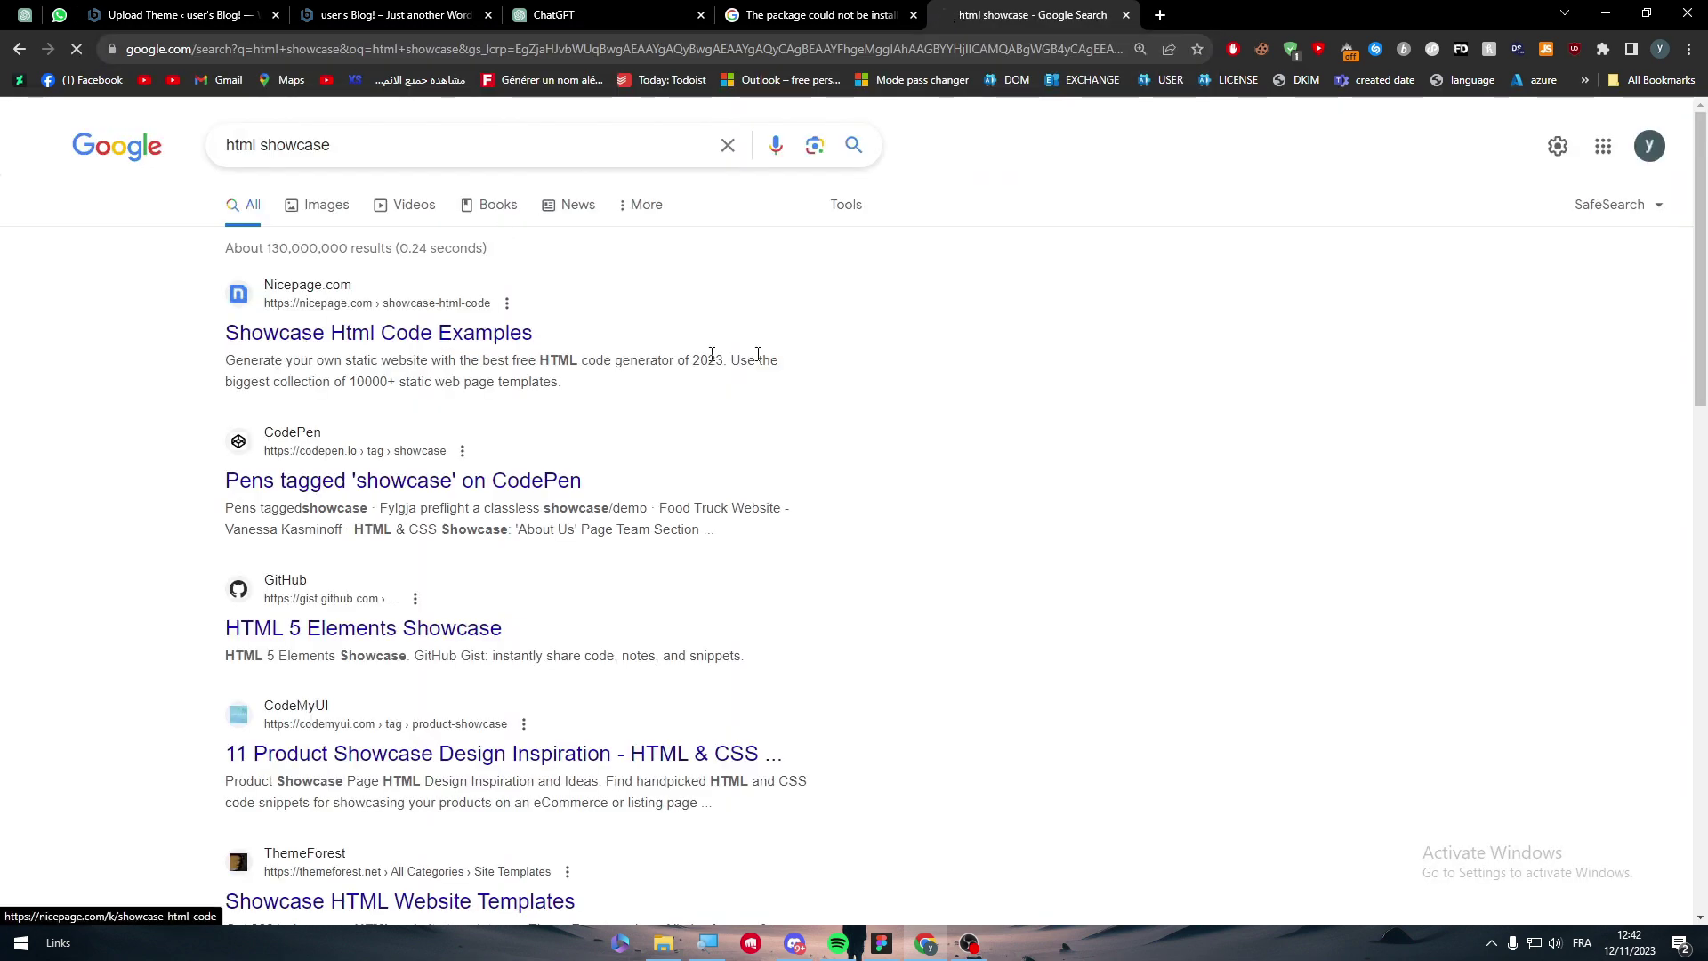
{"action": "left_click", "coordinate": [302, 347]}
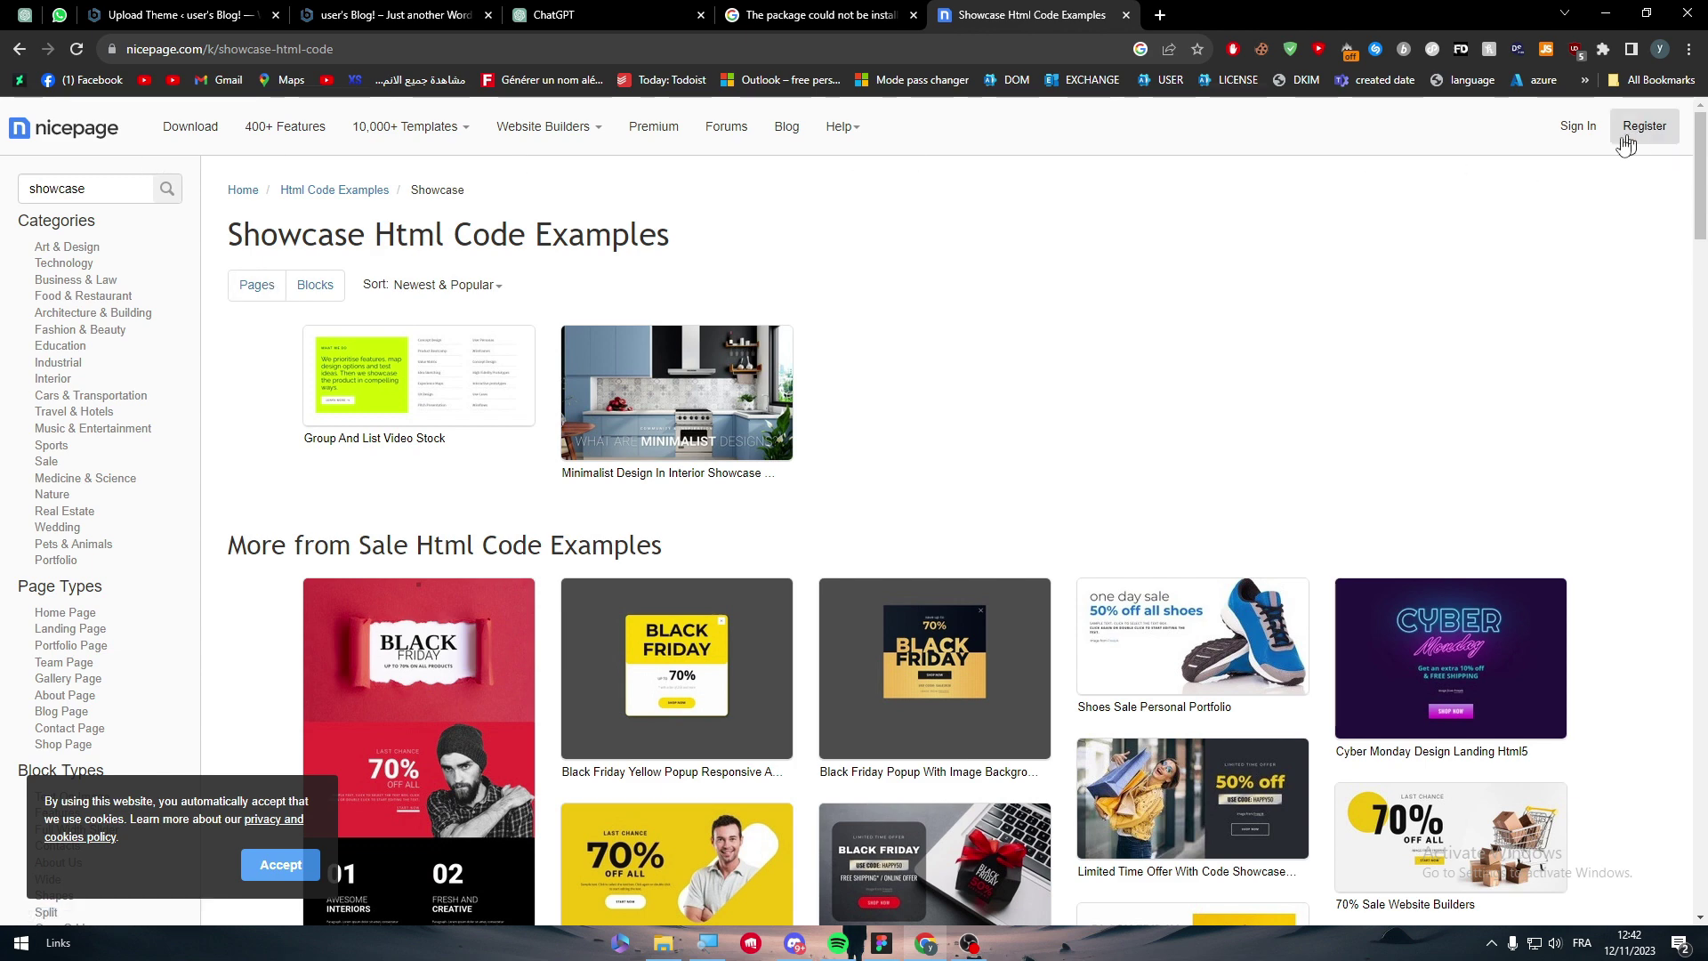
{"action": "left_click", "coordinate": [19, 49]}
{"action": "left_click", "coordinate": [654, 21]}
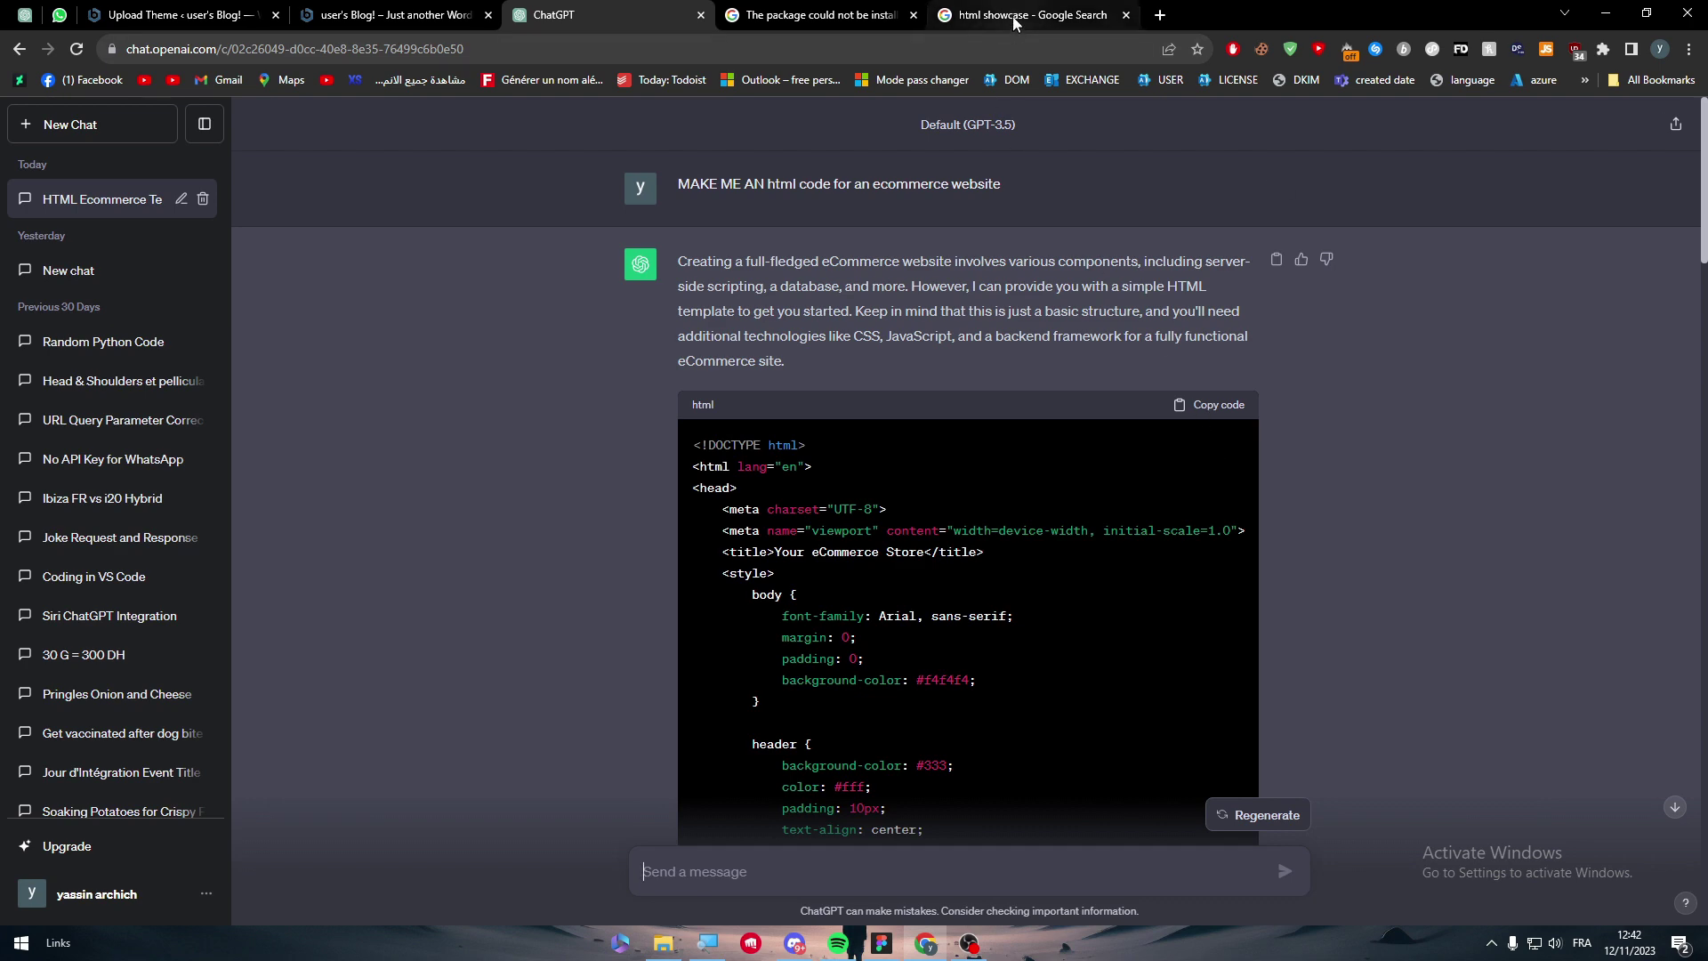
- Read through ChatGPT's generated CSS, highlighting the section rule, footer bottom: 0; line and closing explanation
{"action": "scroll", "coordinate": [845, 534], "scroll_direction": "down", "scroll_amount": 5}
{"action": "left_click_drag", "start_coordinate": [846, 534], "coordinate": [766, 557]}
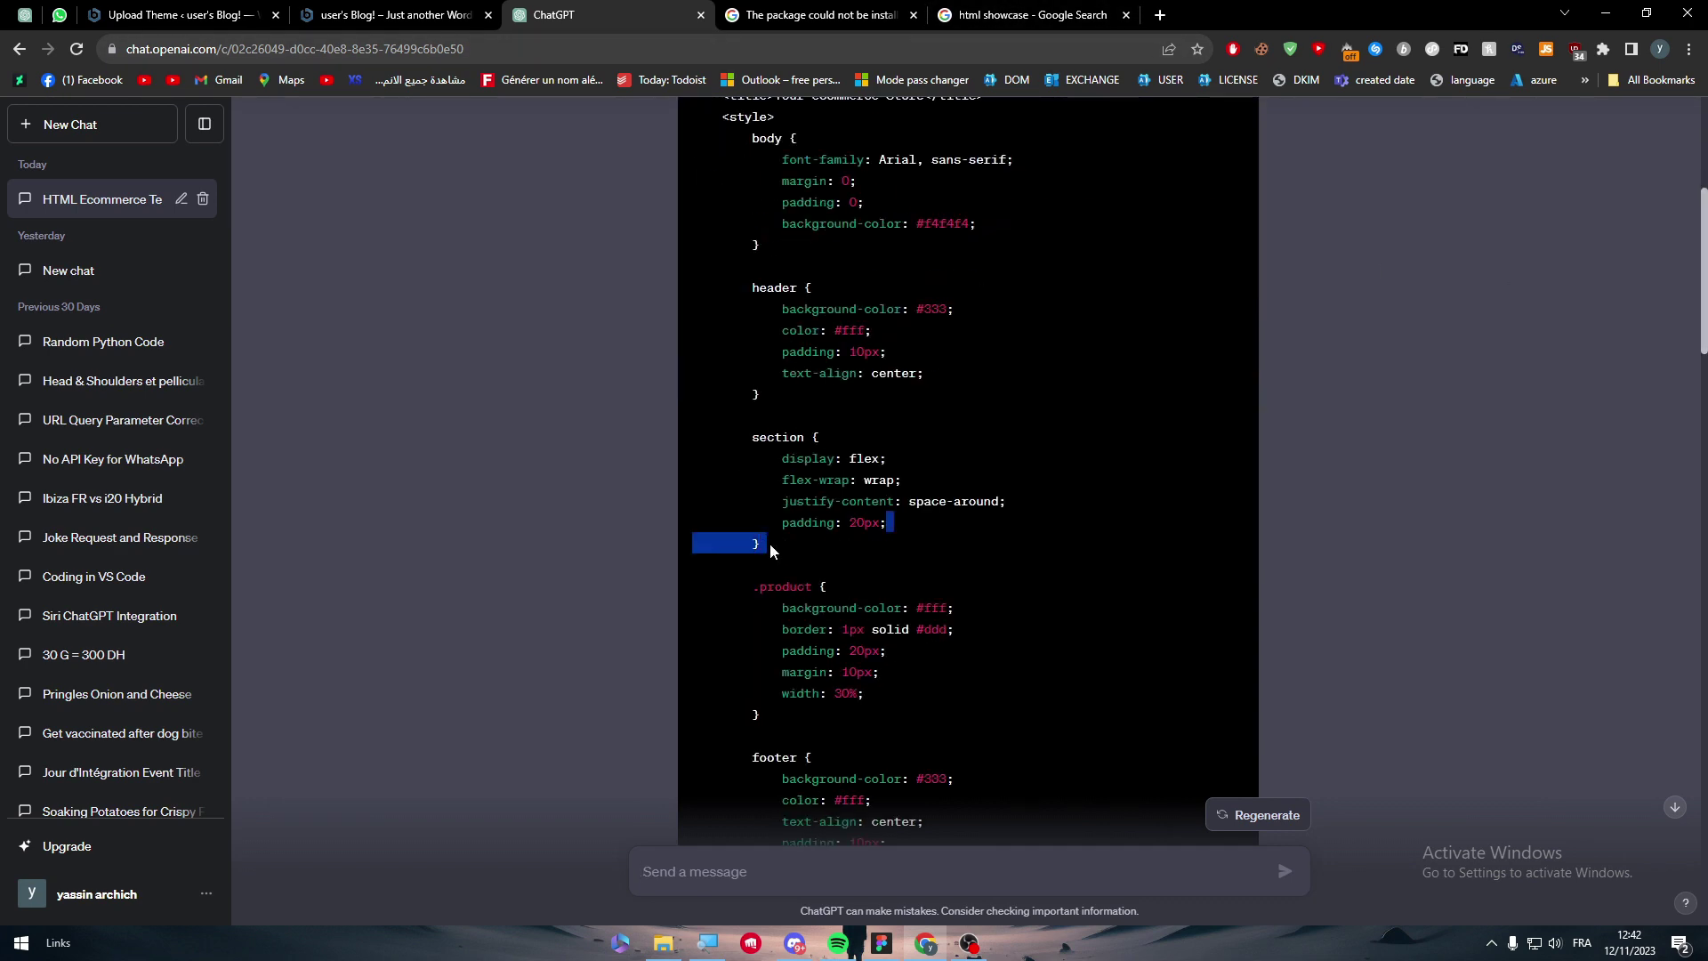
{"action": "left_click", "coordinate": [890, 523]}
{"action": "scroll", "coordinate": [1334, 552], "scroll_direction": "down", "scroll_amount": 16}
{"action": "scroll", "coordinate": [1664, 667], "scroll_direction": "down", "scroll_amount": 15}
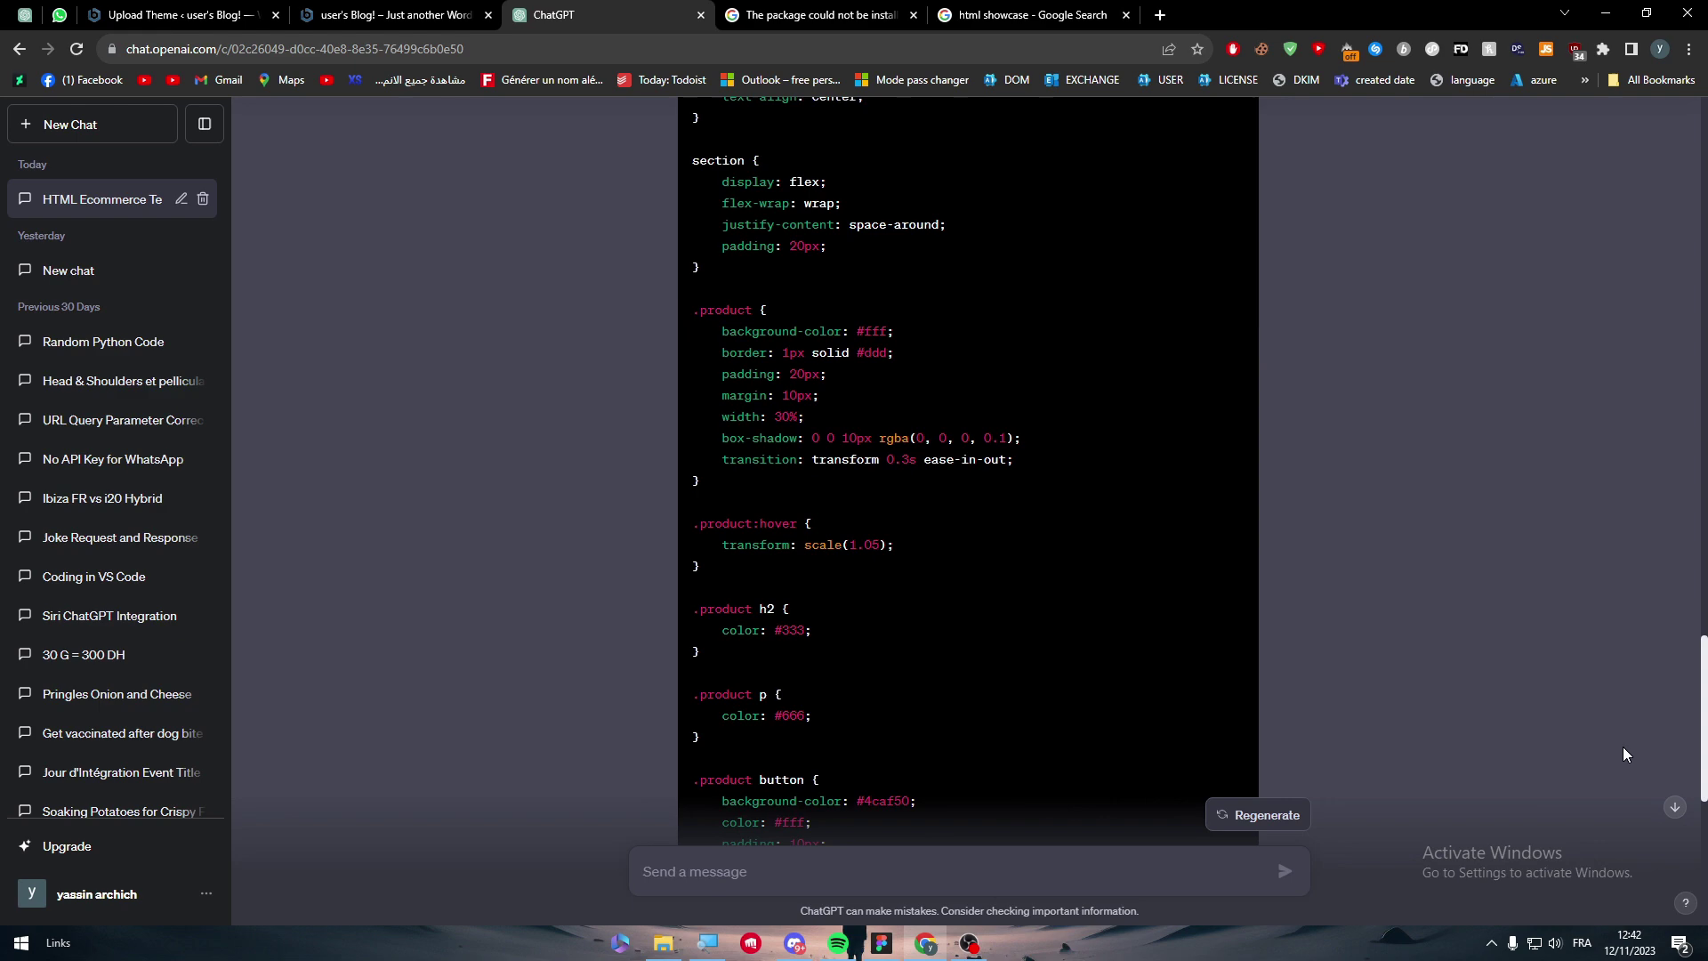
{"action": "left_click_drag", "start_coordinate": [845, 551], "coordinate": [837, 569]}
{"action": "left_click", "coordinate": [837, 570]}
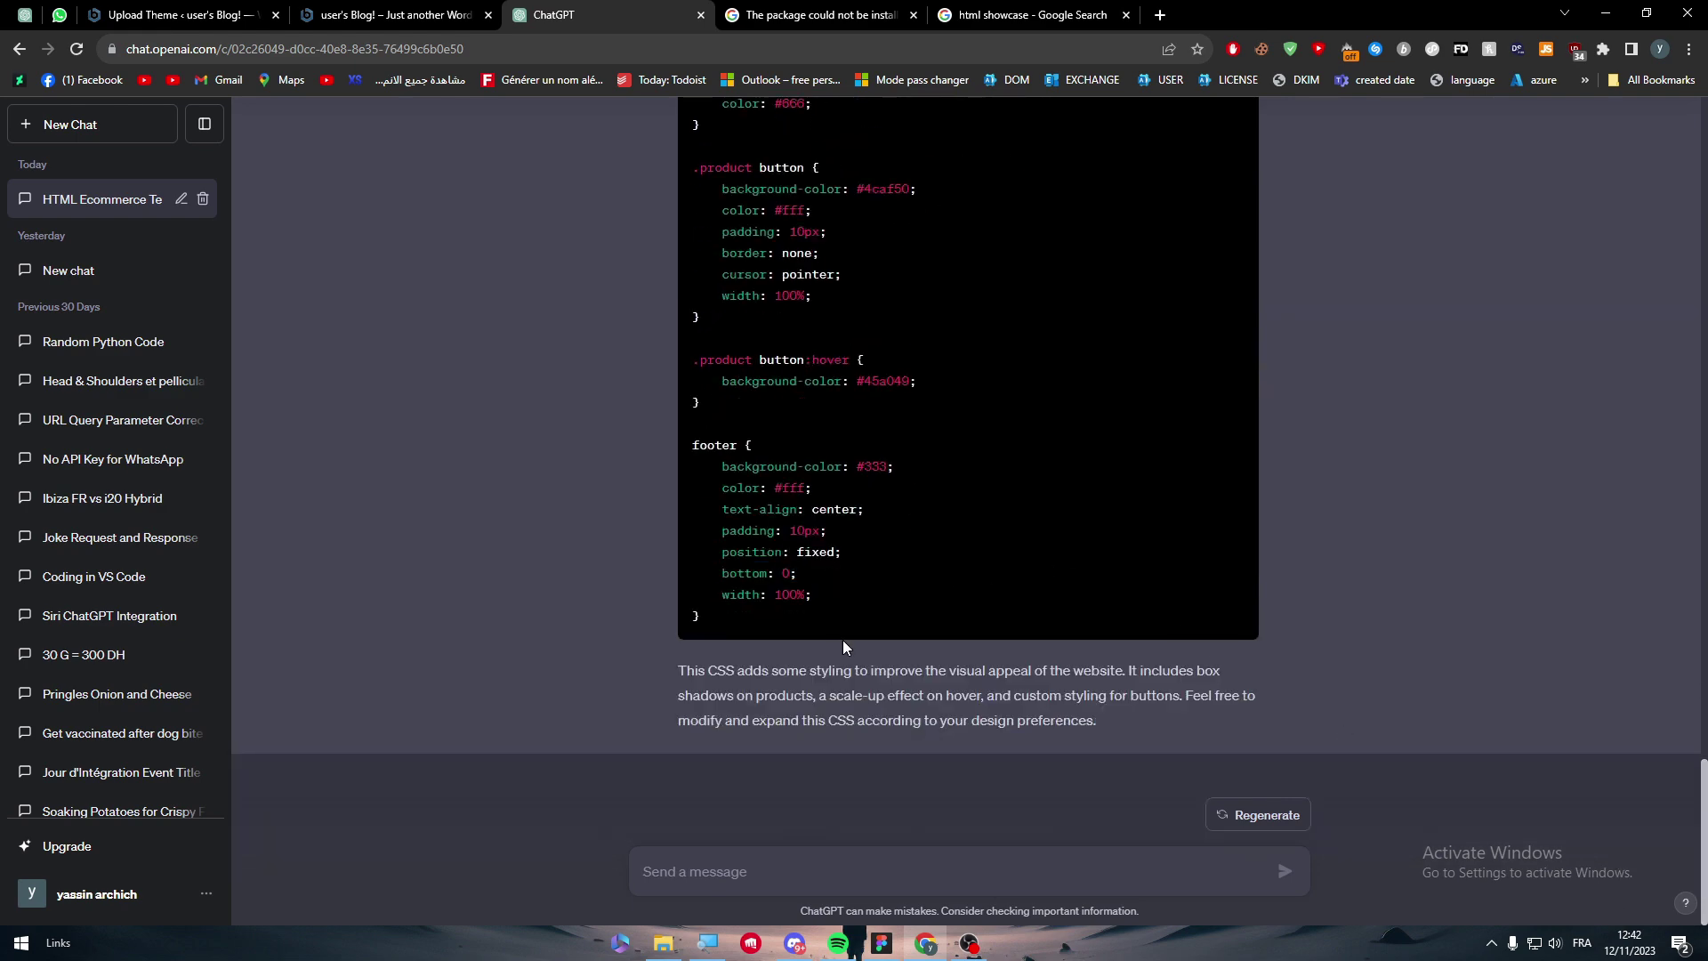
{"action": "left_click_drag", "start_coordinate": [850, 669], "coordinate": [797, 532]}
{"action": "left_click", "coordinate": [796, 532]}
- Return to the WordPress theme upload page still showing the website.rar PCLZIP_ERR_BAD_FORMAT error
{"action": "scroll", "coordinate": [1676, 567], "scroll_direction": "up", "scroll_amount": 10}
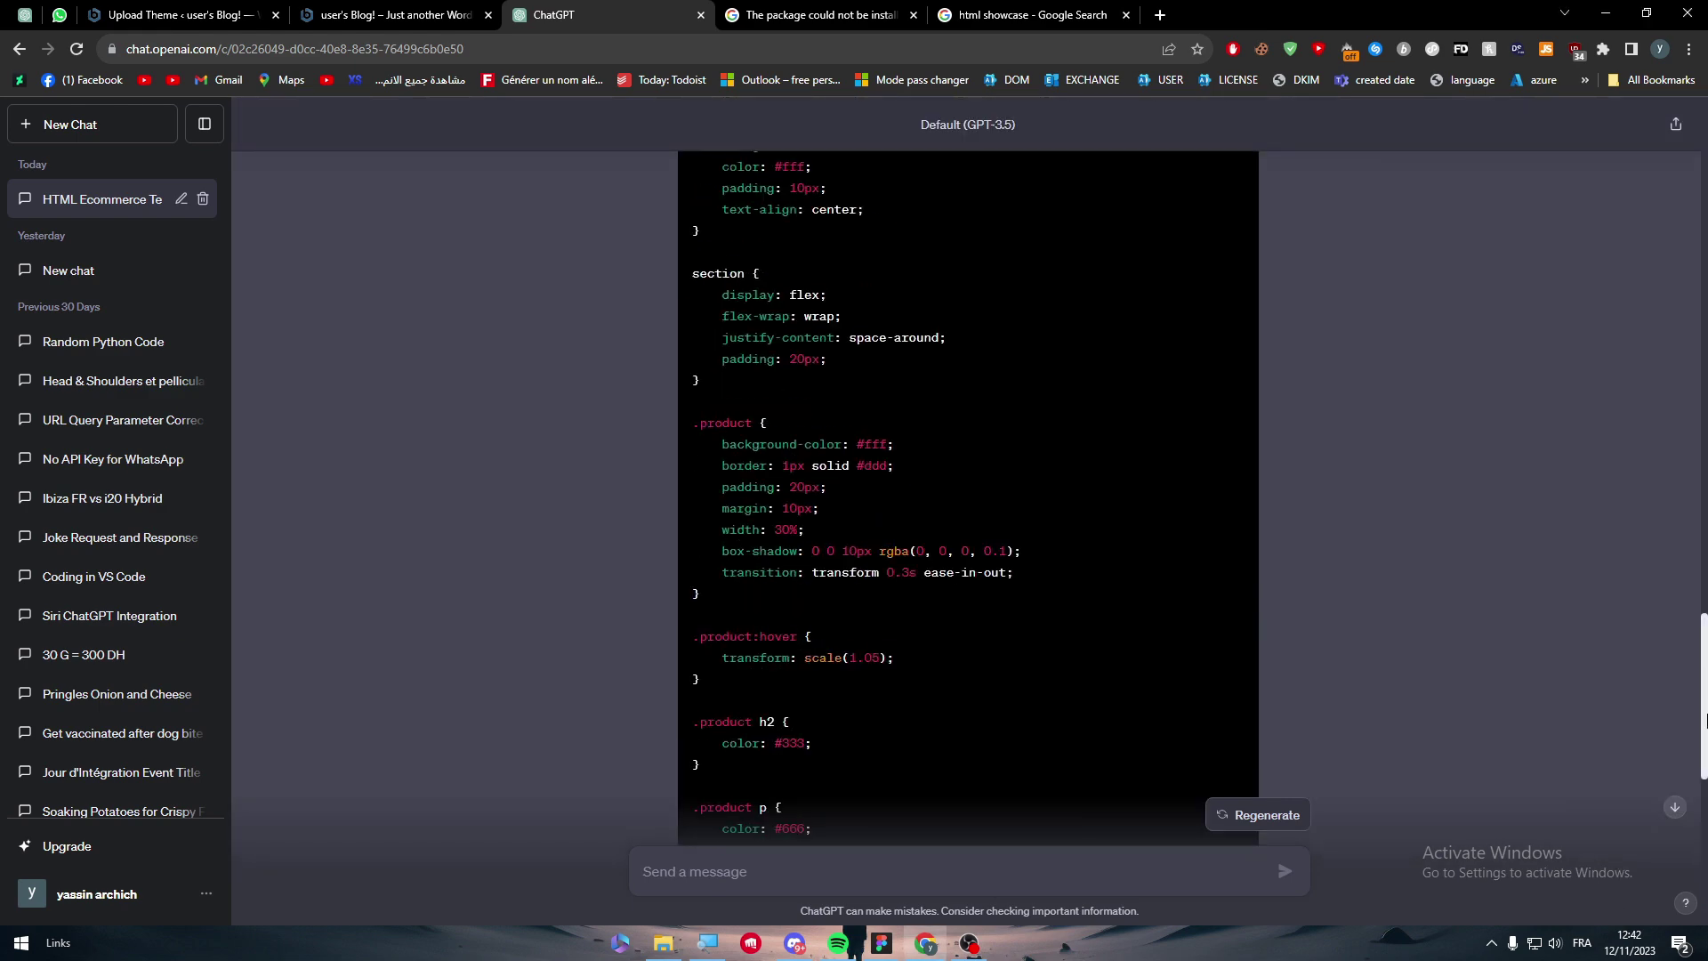
{"action": "left_click", "coordinate": [382, 15]}
{"action": "left_click", "coordinate": [263, 9]}
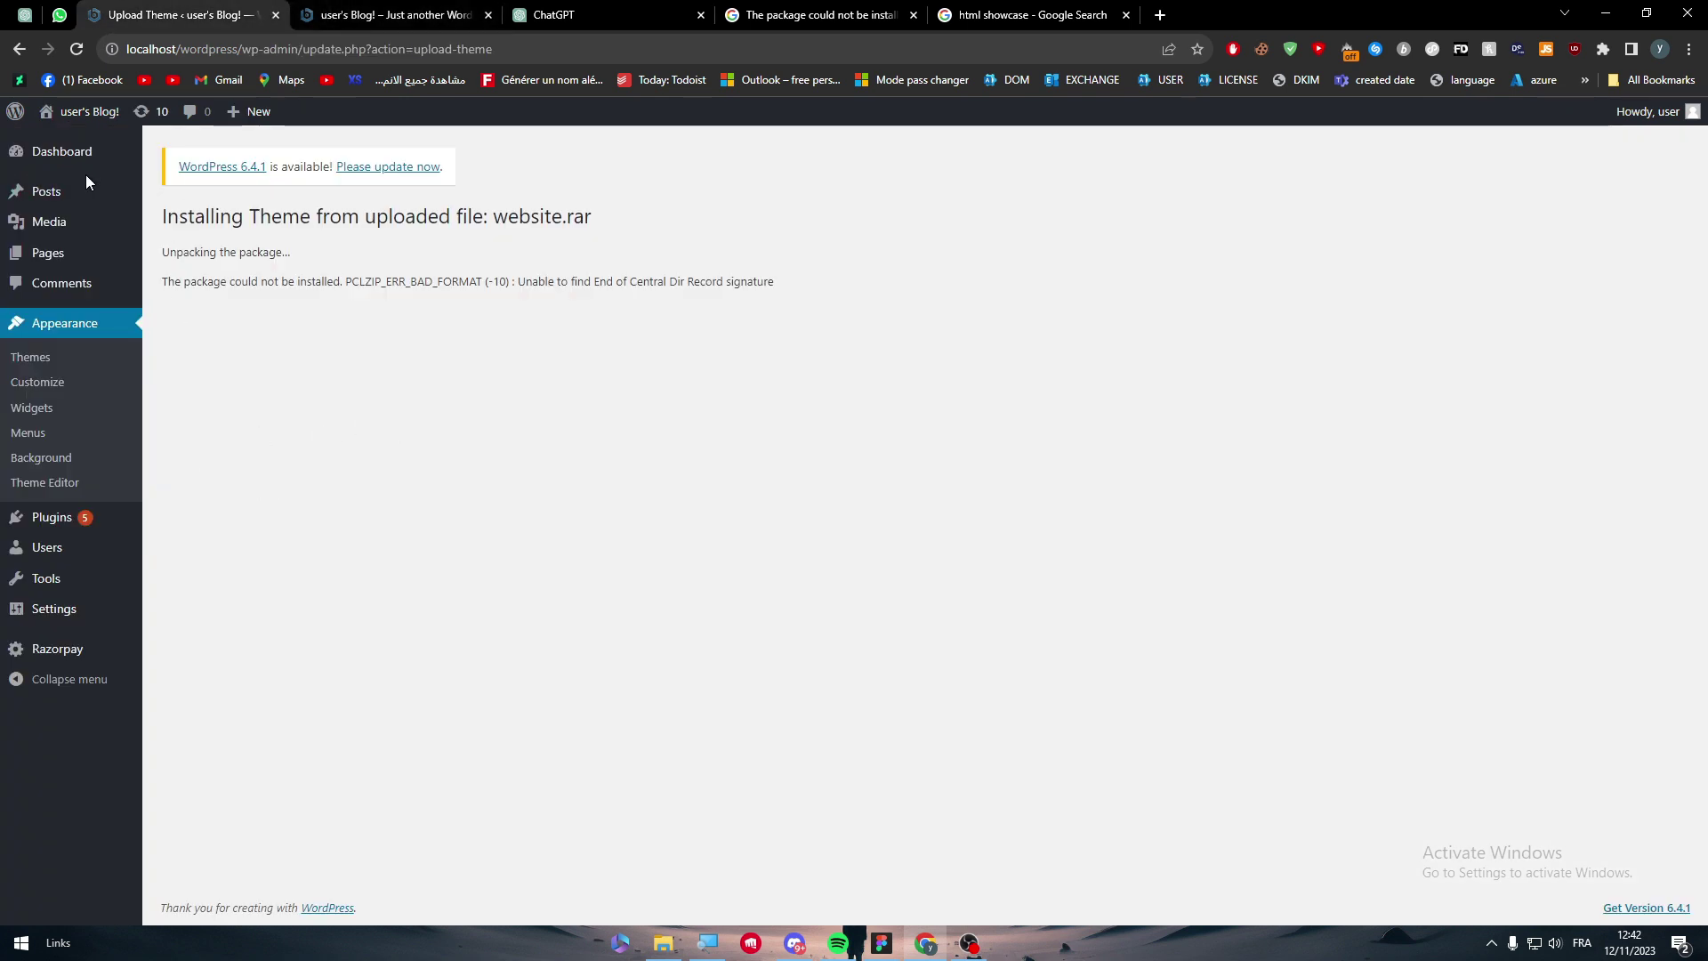
- From the Dashboard, open the Twenty Twenty Customizer, glance at the empty Additional CSS editor, and return to the sections list
{"action": "left_click", "coordinate": [64, 158]}
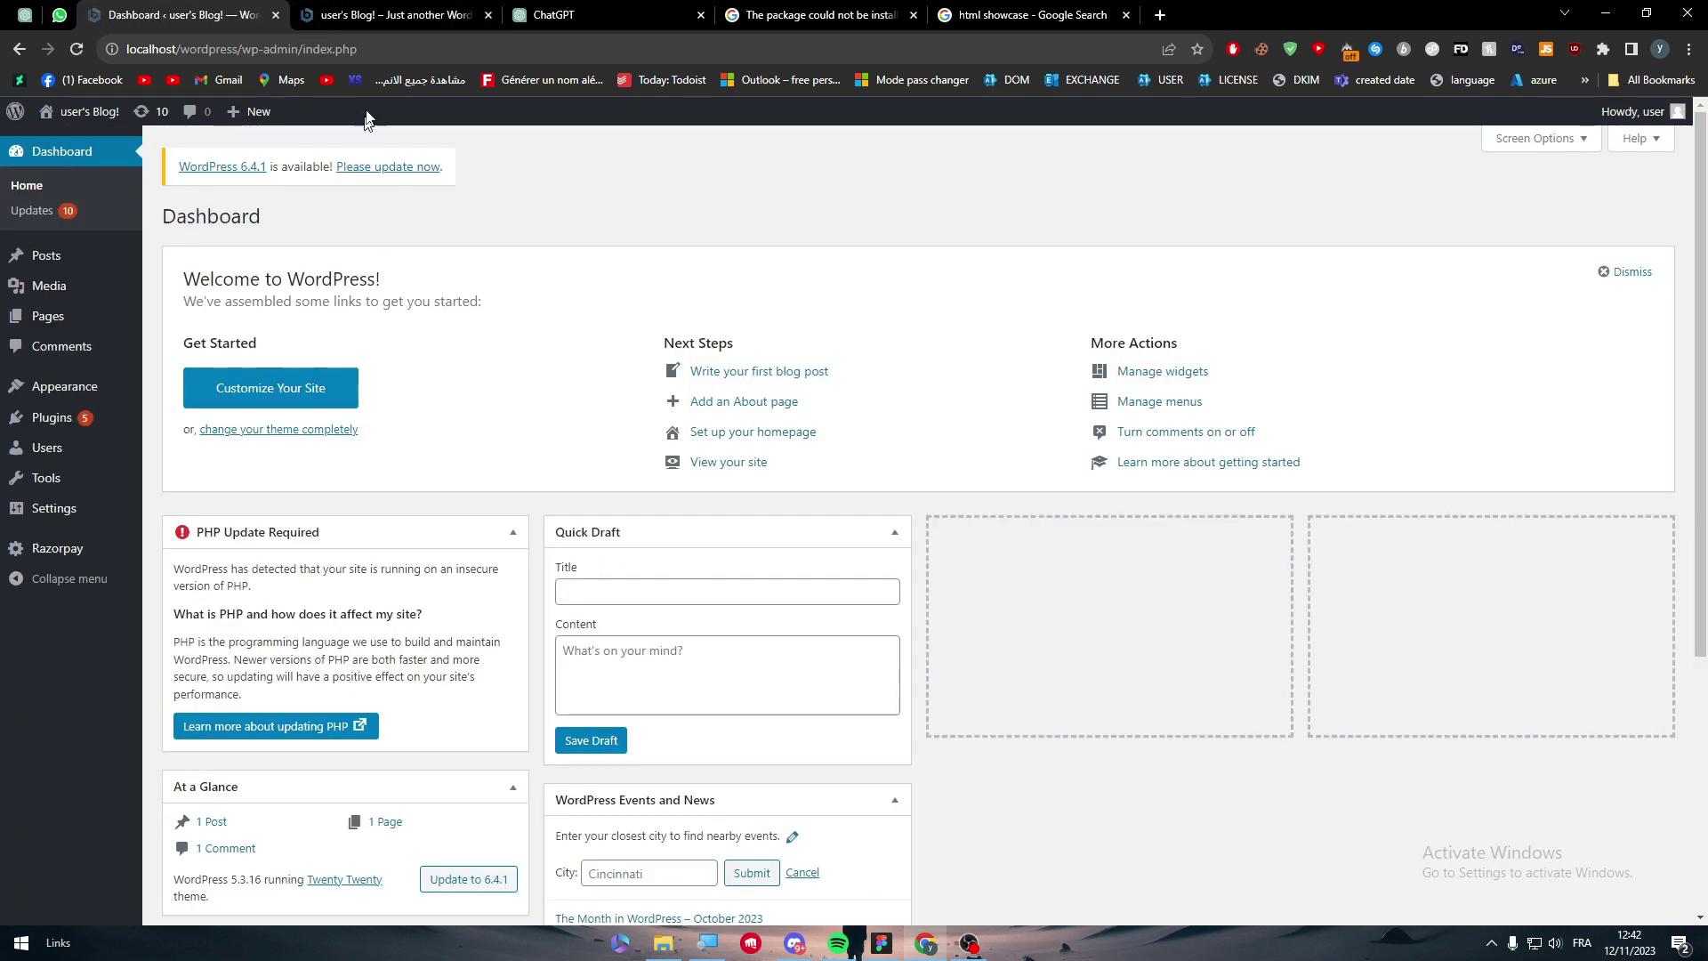
{"action": "left_click", "coordinate": [415, 18]}
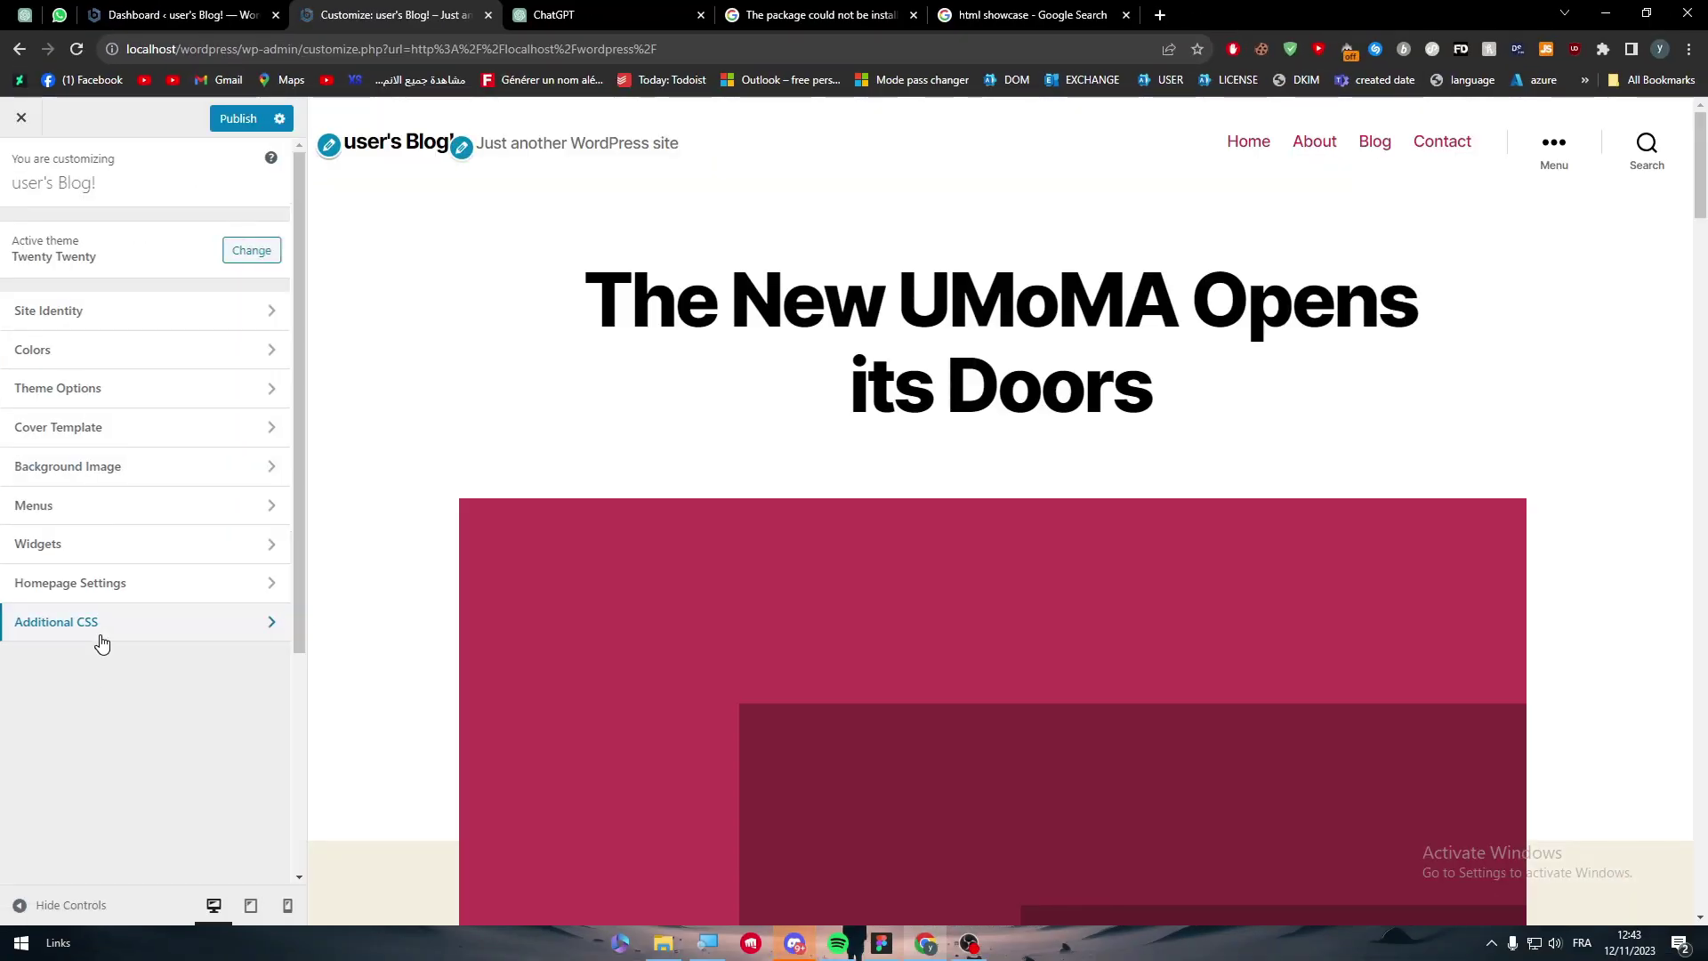
{"action": "left_click", "coordinate": [102, 643]}
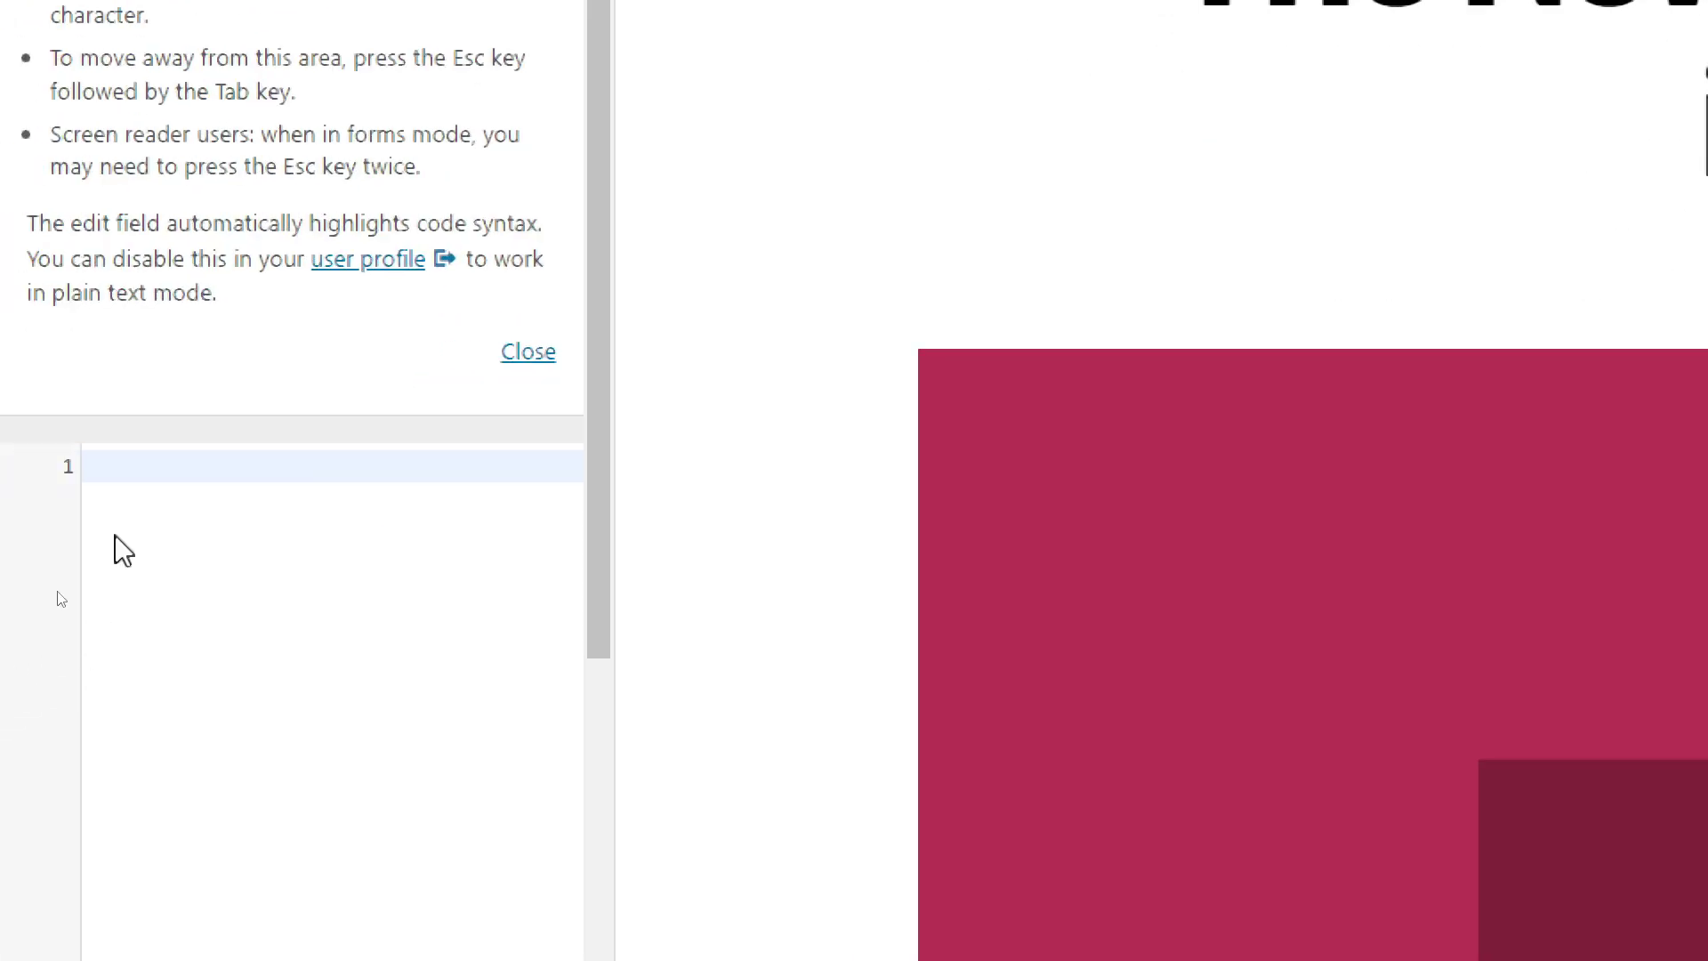
{"action": "left_click", "coordinate": [68, 558]}
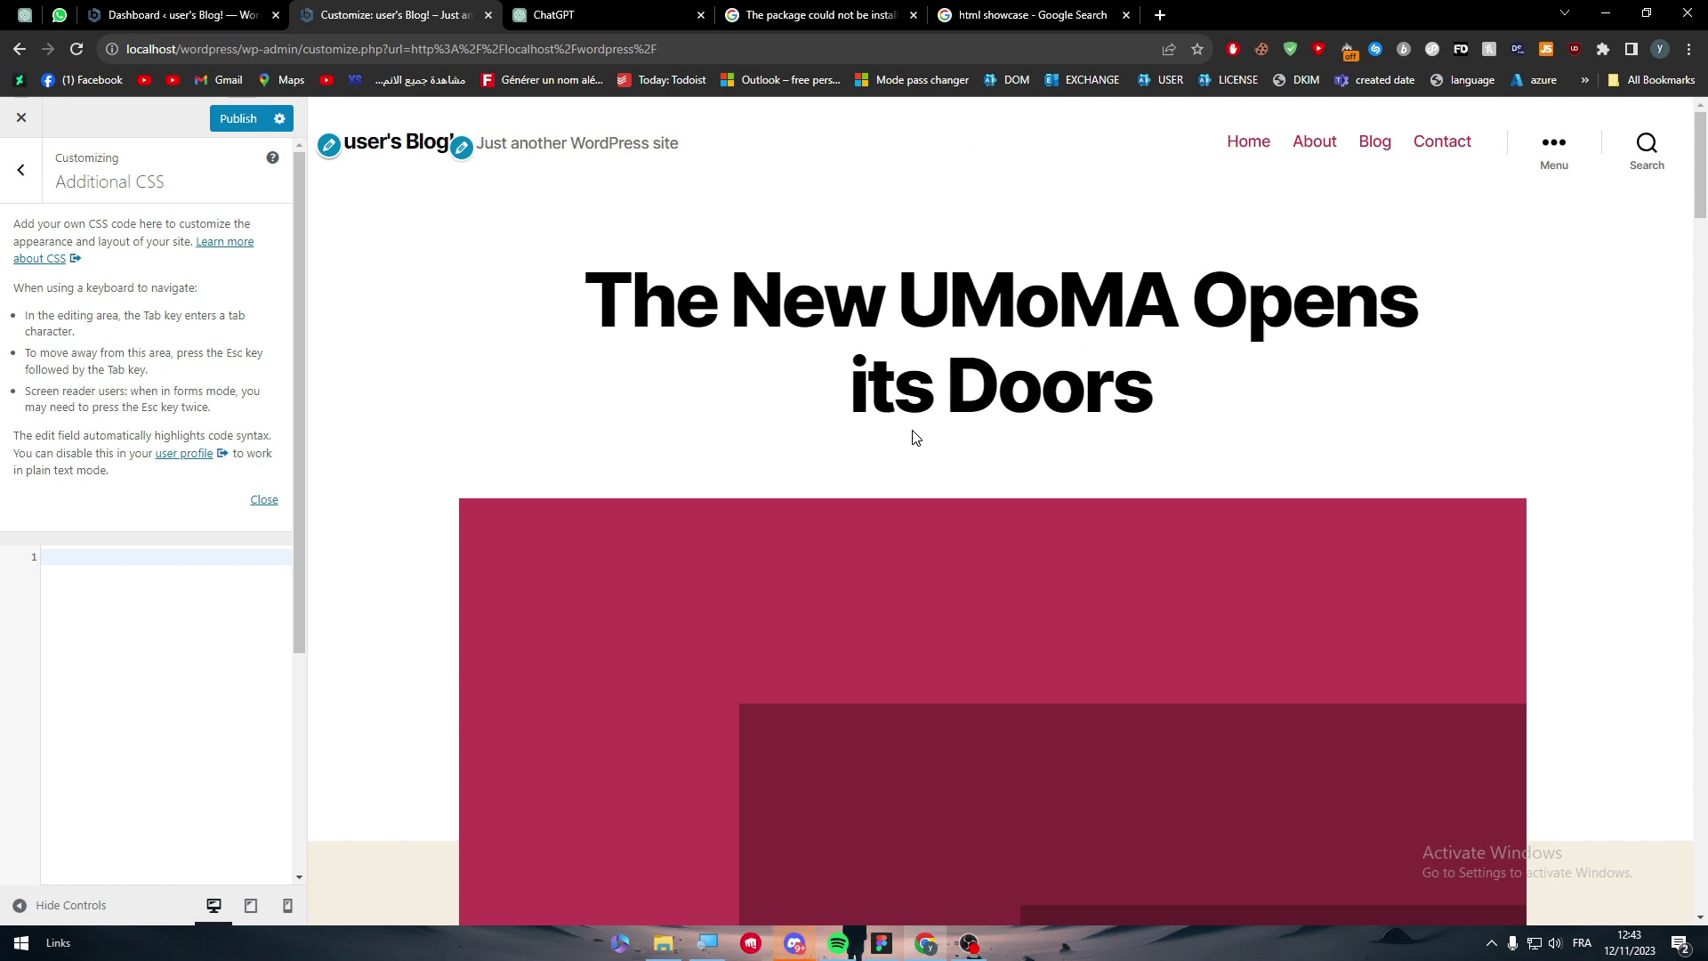
{"action": "left_click", "coordinate": [19, 171]}
- Inspect the preview's post heading in DevTools to reveal its .header-footer-group style rules
{"action": "right_click", "coordinate": [1109, 269]}
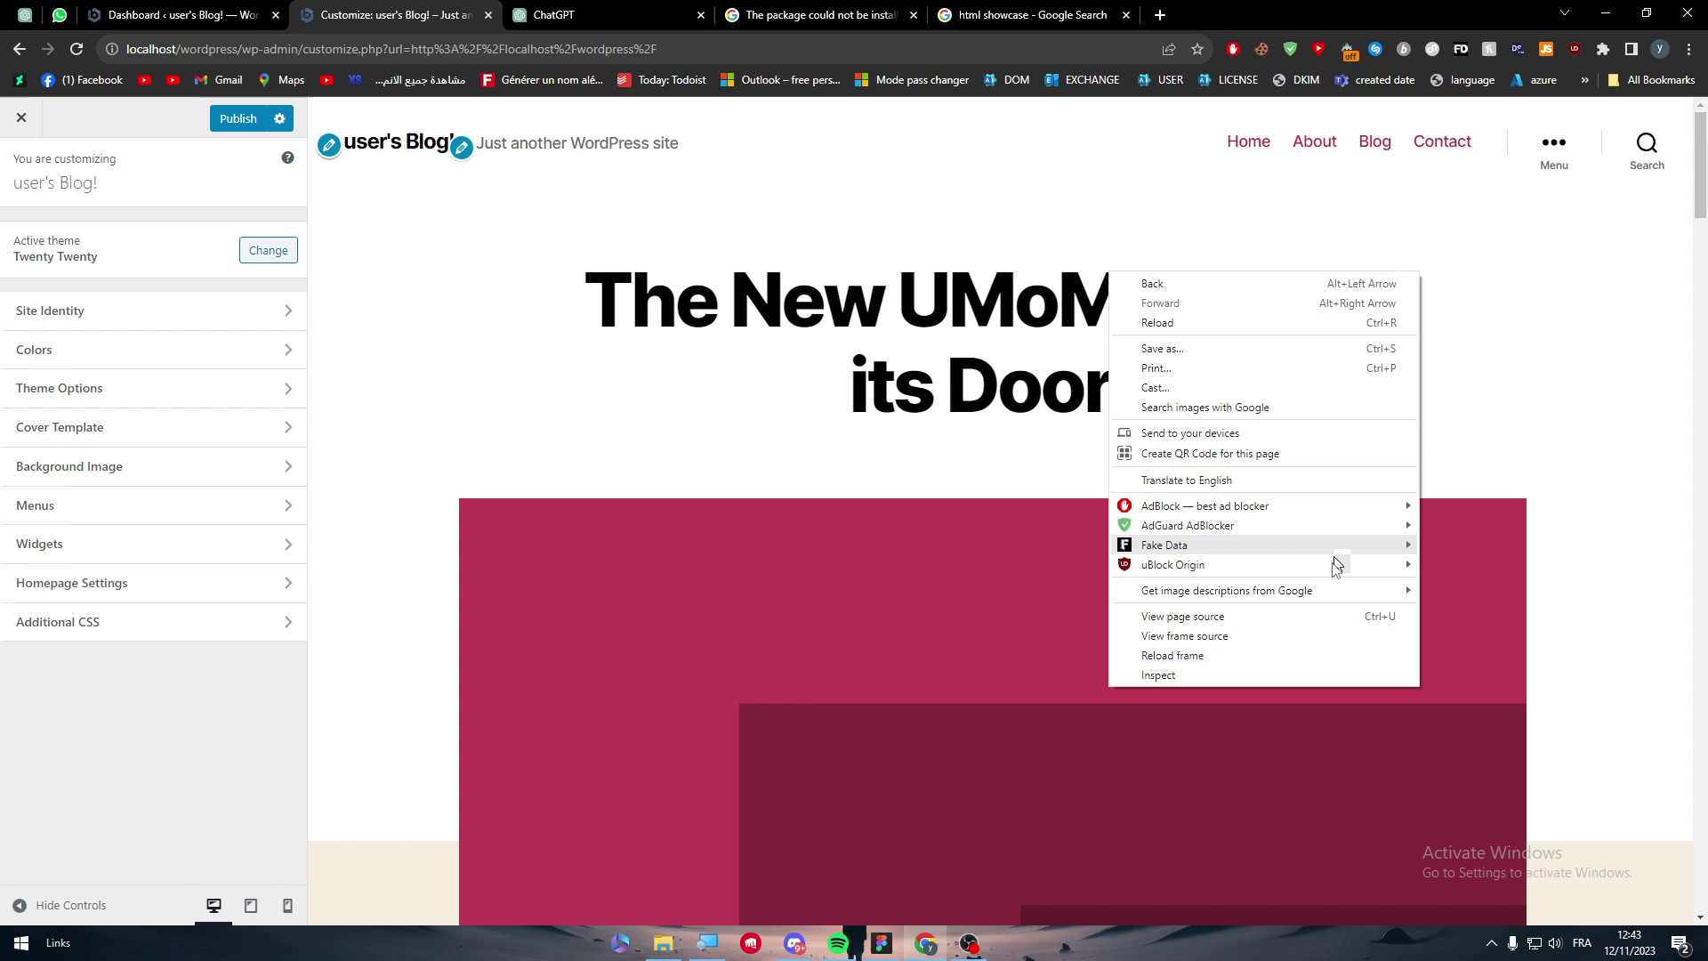
{"action": "left_click", "coordinate": [1193, 669]}
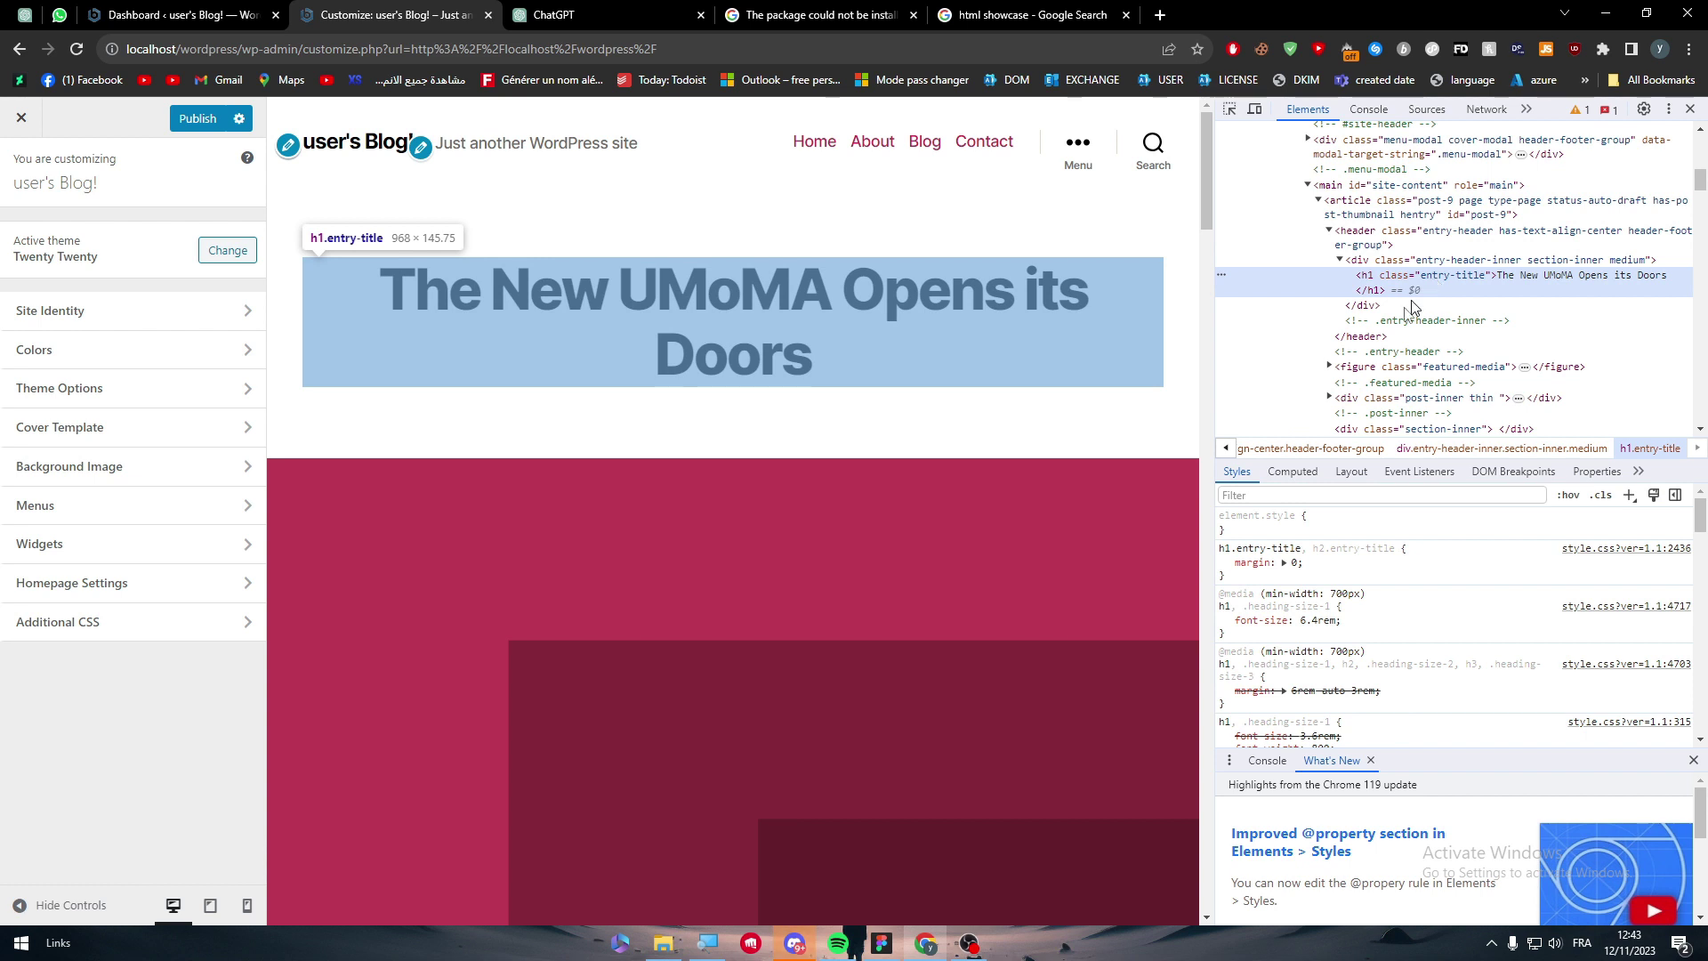
{"action": "left_click", "coordinate": [1317, 569]}
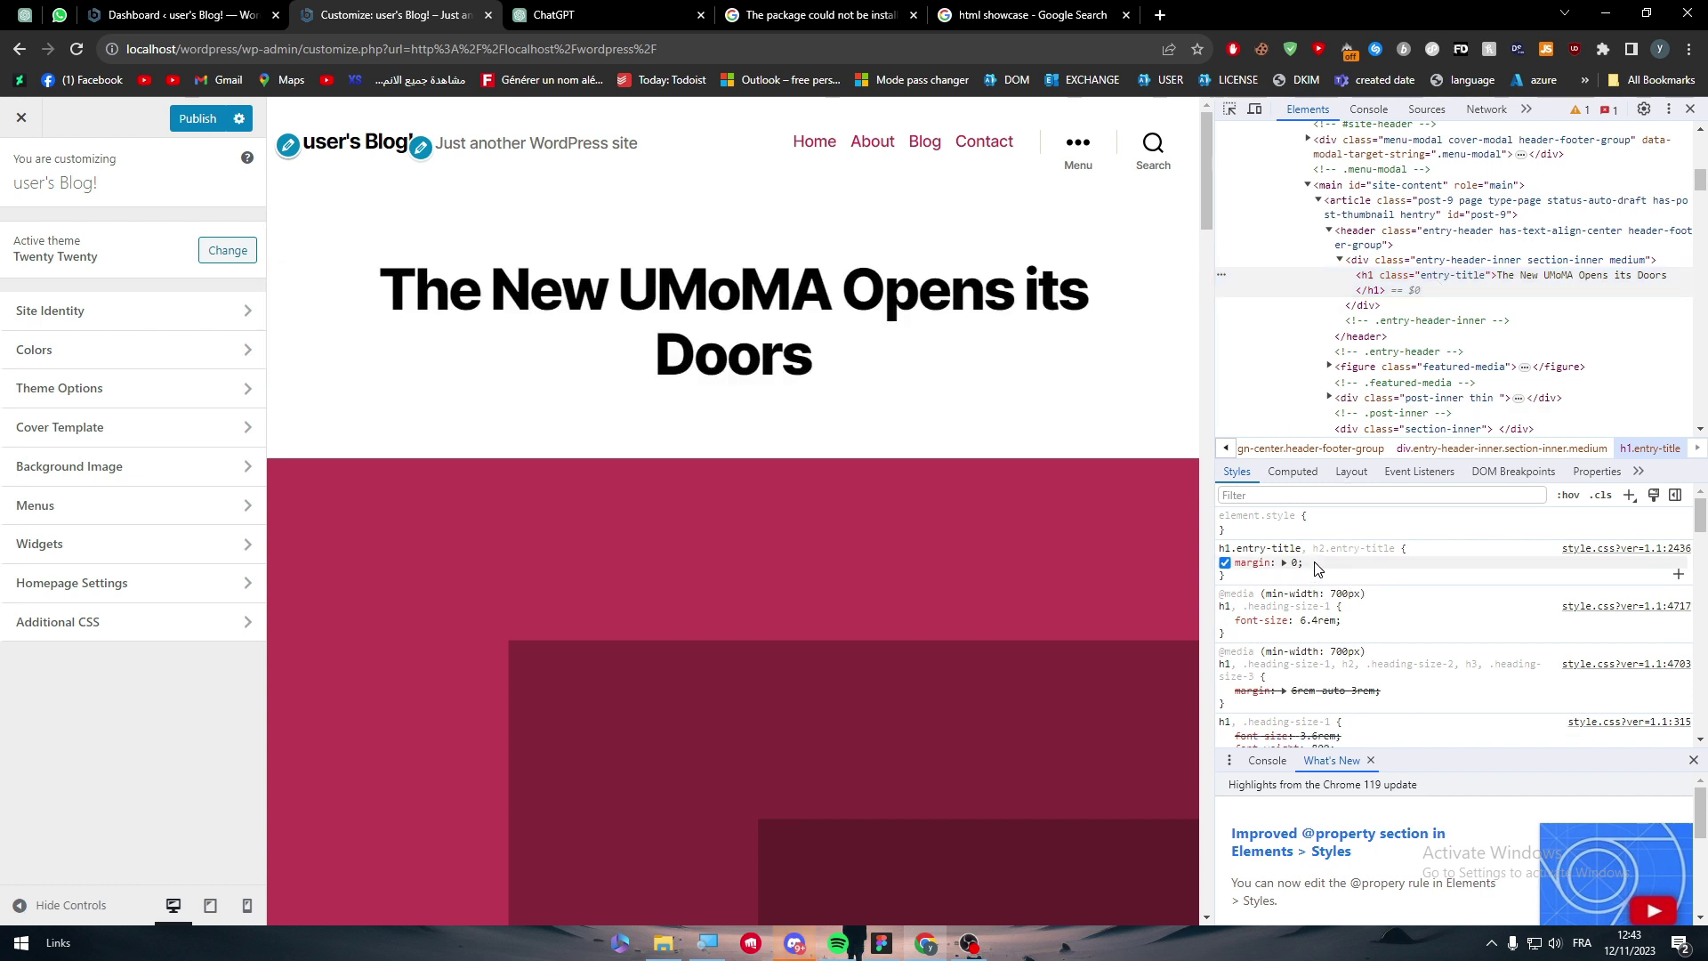
{"action": "left_click_drag", "start_coordinate": [1700, 516], "coordinate": [1693, 618]}
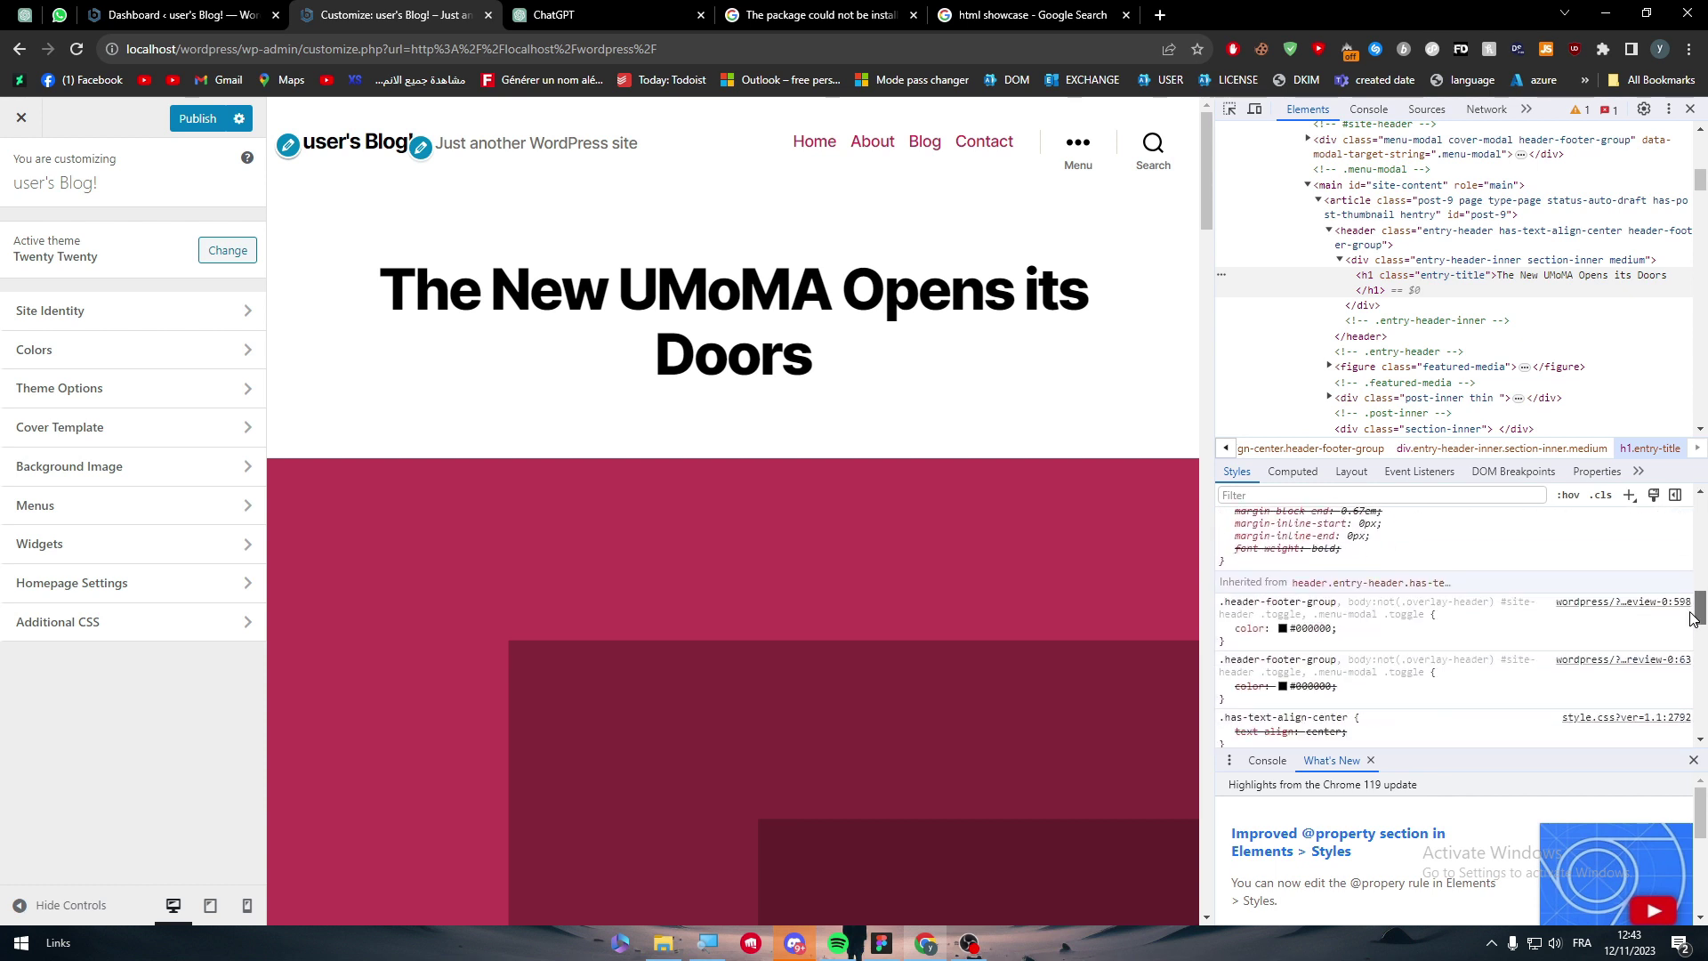
- Set the header text colour to dark red #874848 and copy that colour rule
{"action": "left_click", "coordinate": [1282, 628]}
{"action": "left_click", "coordinate": [1366, 353]}
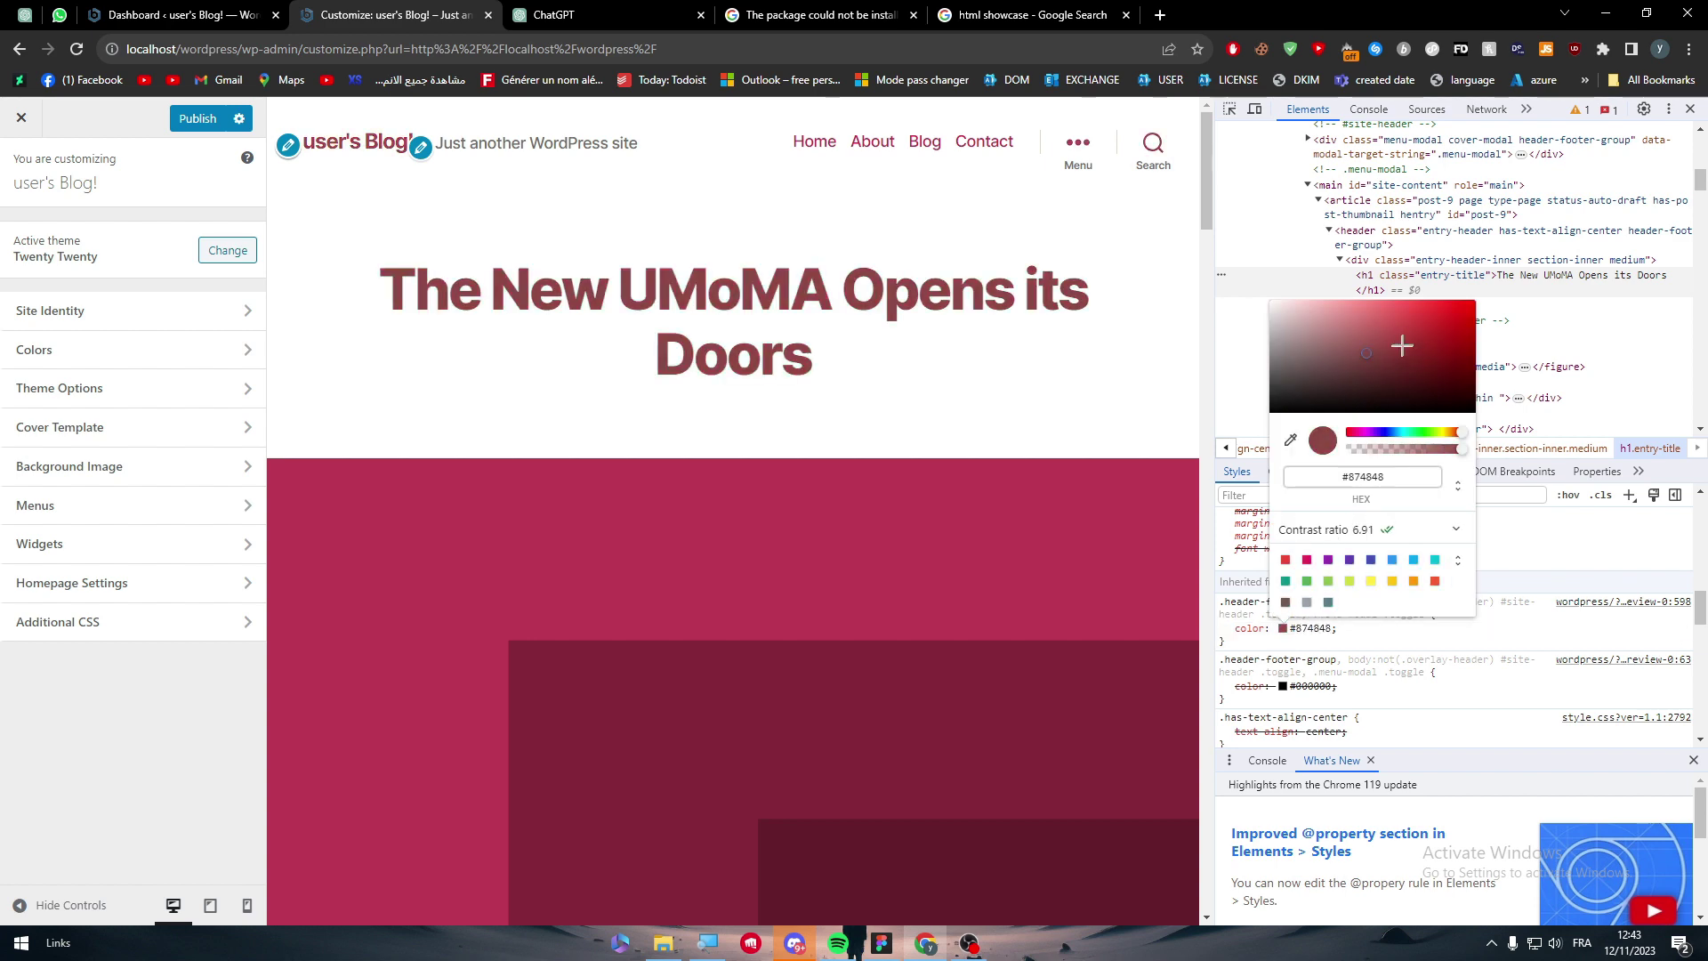
{"action": "left_click", "coordinate": [1441, 636]}
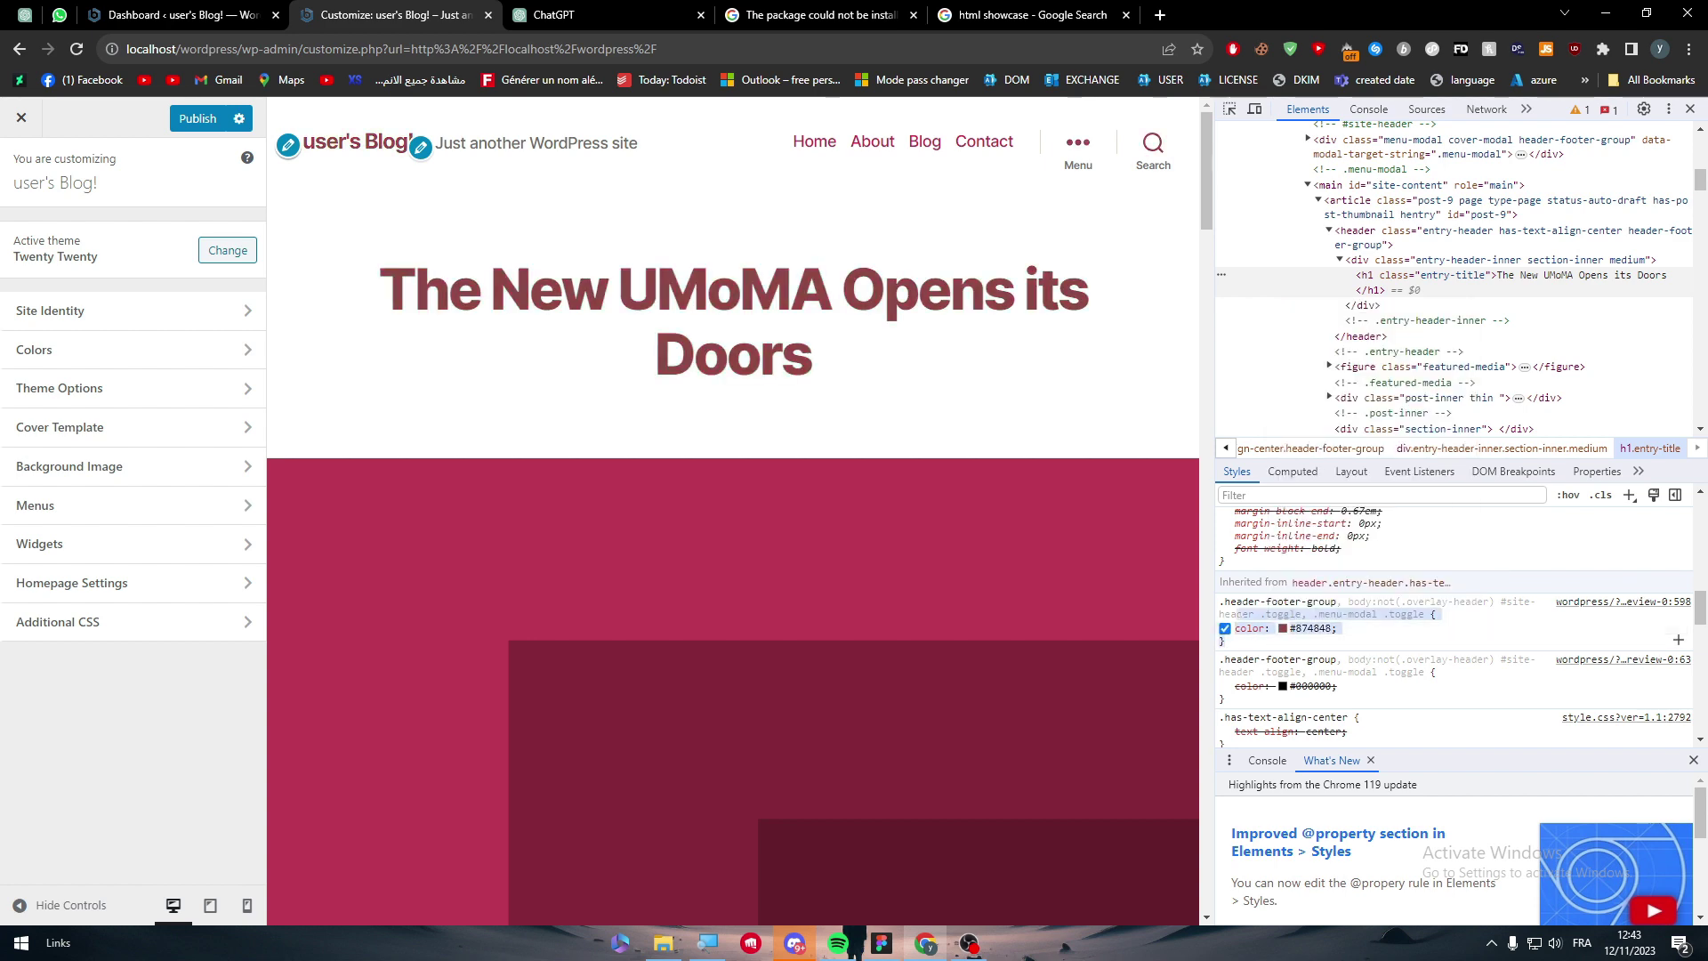
{"action": "left_click_drag", "start_coordinate": [1423, 632], "coordinate": [1210, 601]}
{"action": "left_click", "coordinate": [1212, 603]}
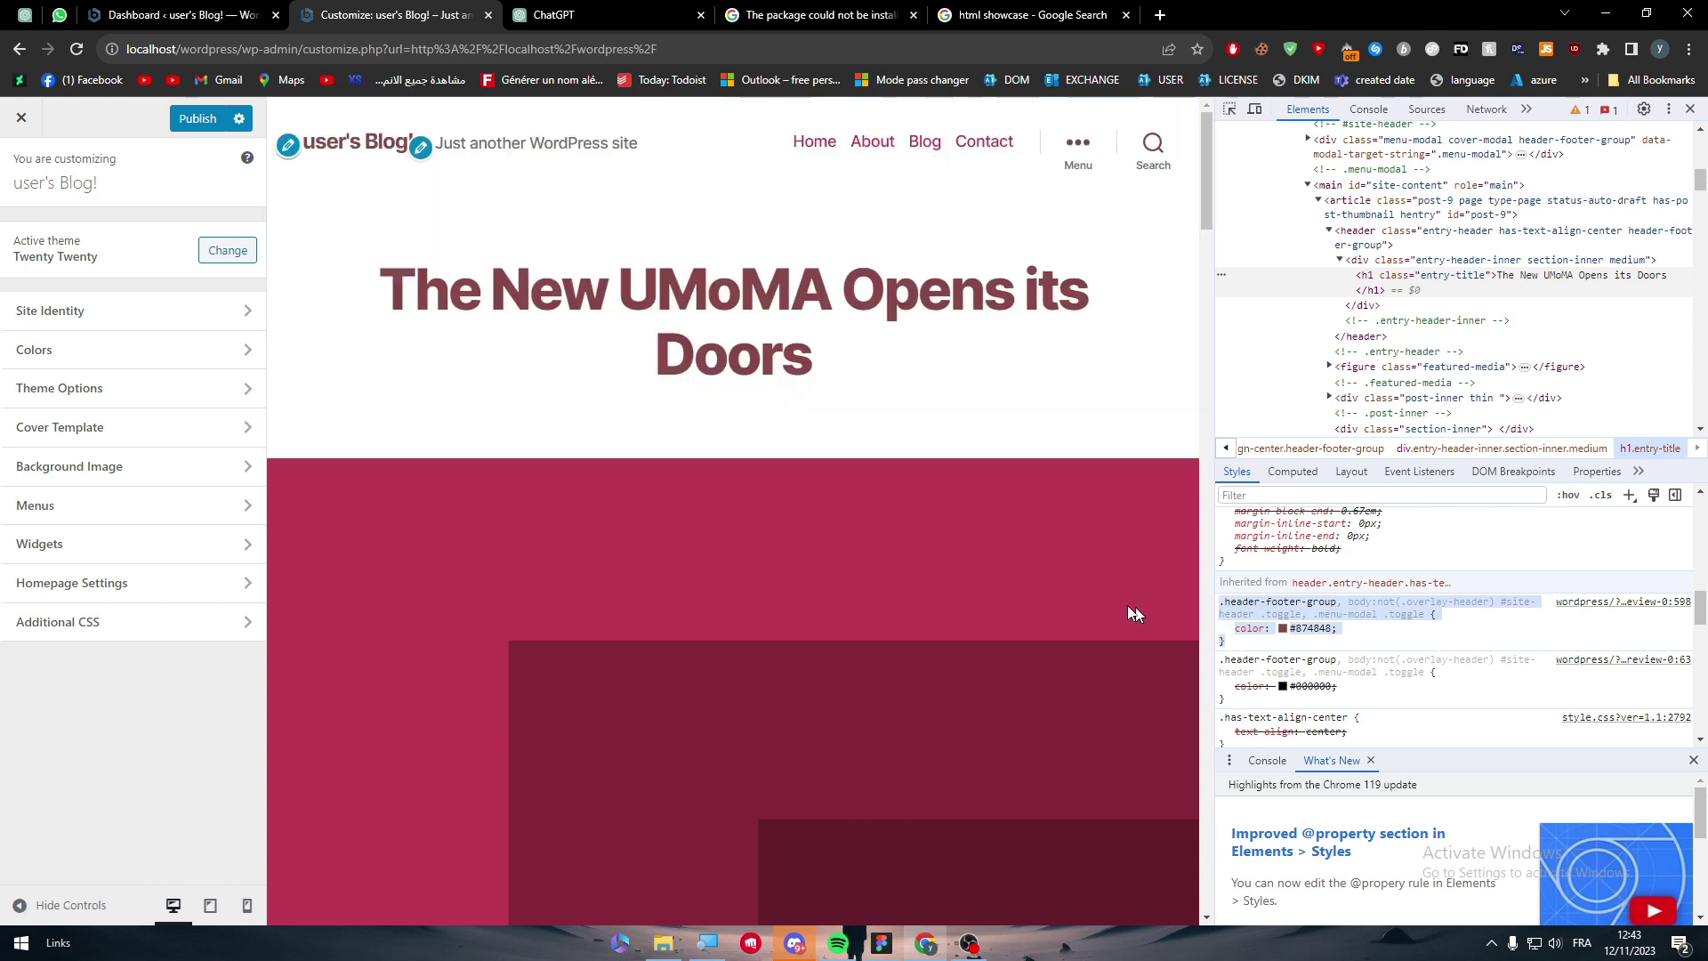
- Paste the #874848 .header-footer-group colour rule into the Customizer's Additional CSS
{"action": "left_click", "coordinate": [74, 622]}
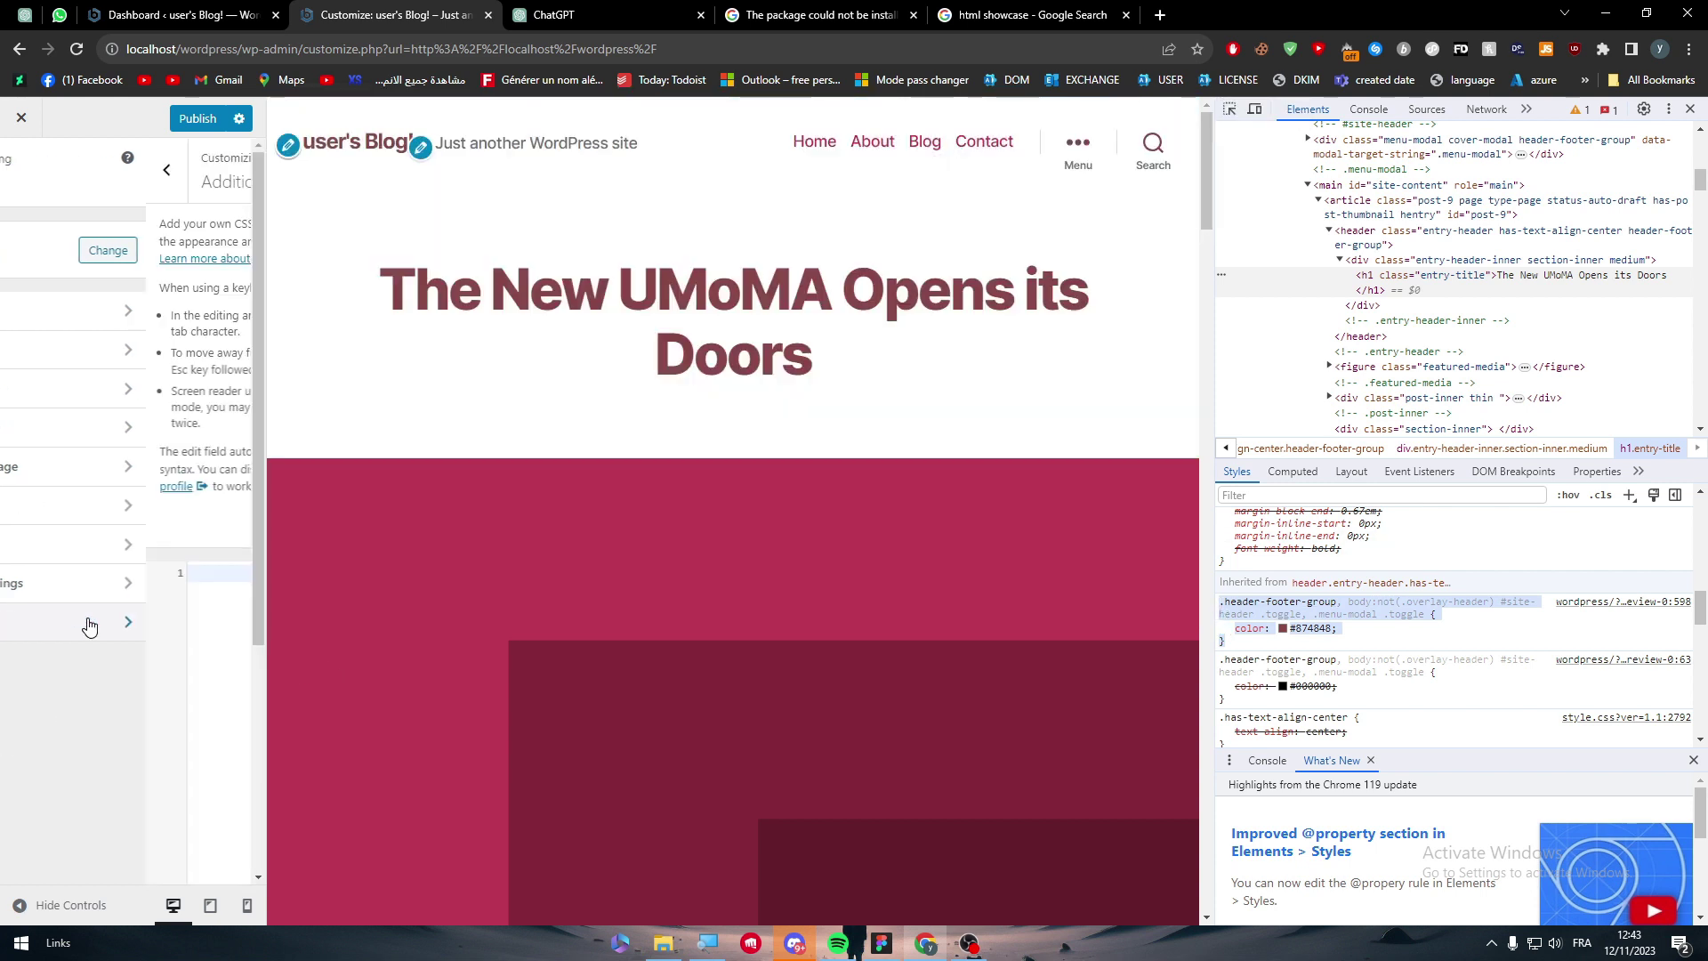
{"action": "left_click", "coordinate": [92, 614]}
{"action": "type", "text": ".header-footer-group, body:not(.overlay-header) #site-header .toggle, .menu-modal .toggle {     color: #874848; }"}
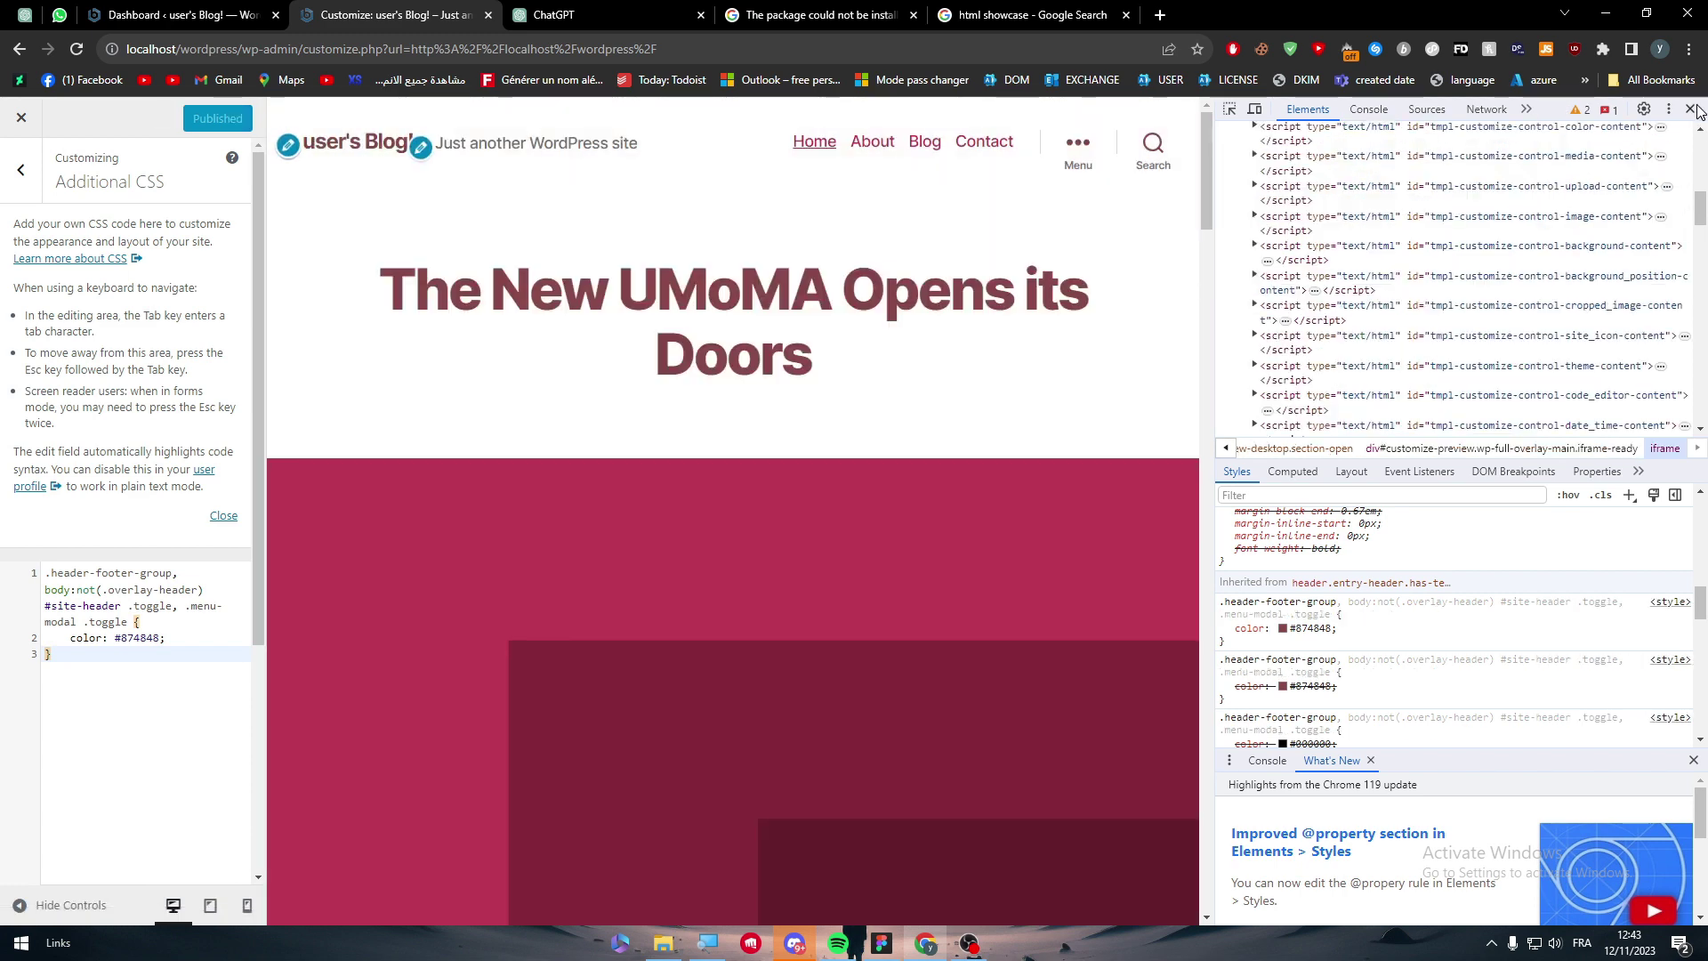
- Reload the Customizer and confirm the #874848 header rule is still in Additional CSS
{"action": "left_click", "coordinate": [1690, 108]}
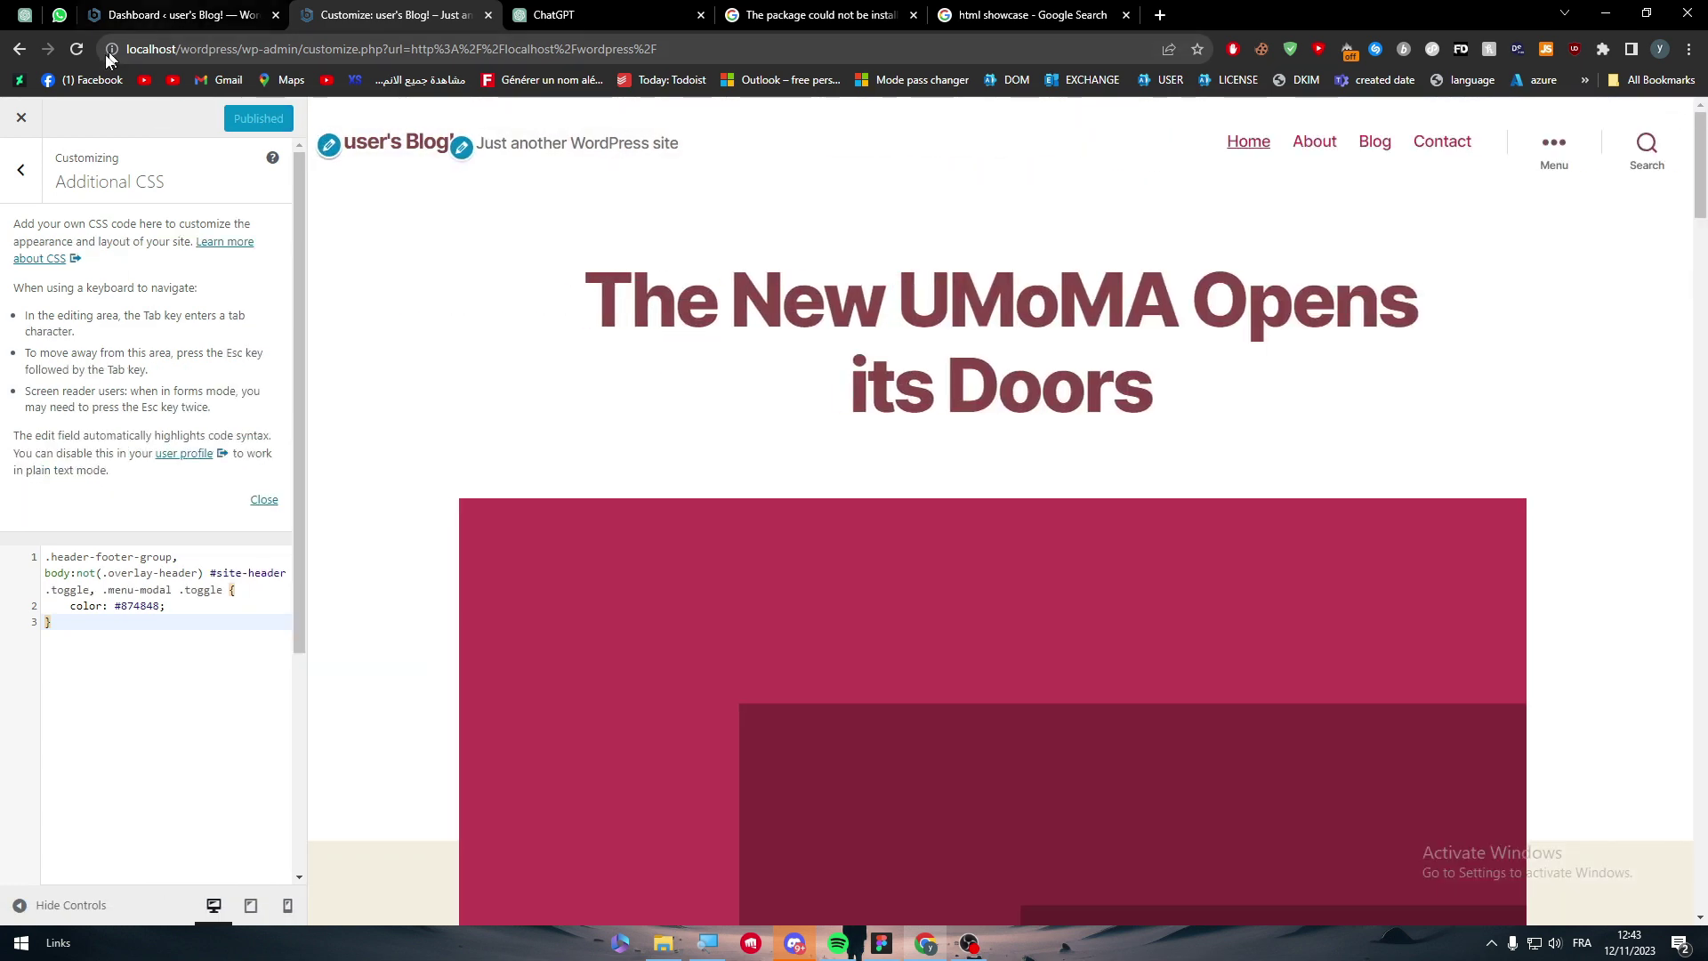
{"action": "left_click", "coordinate": [76, 49]}
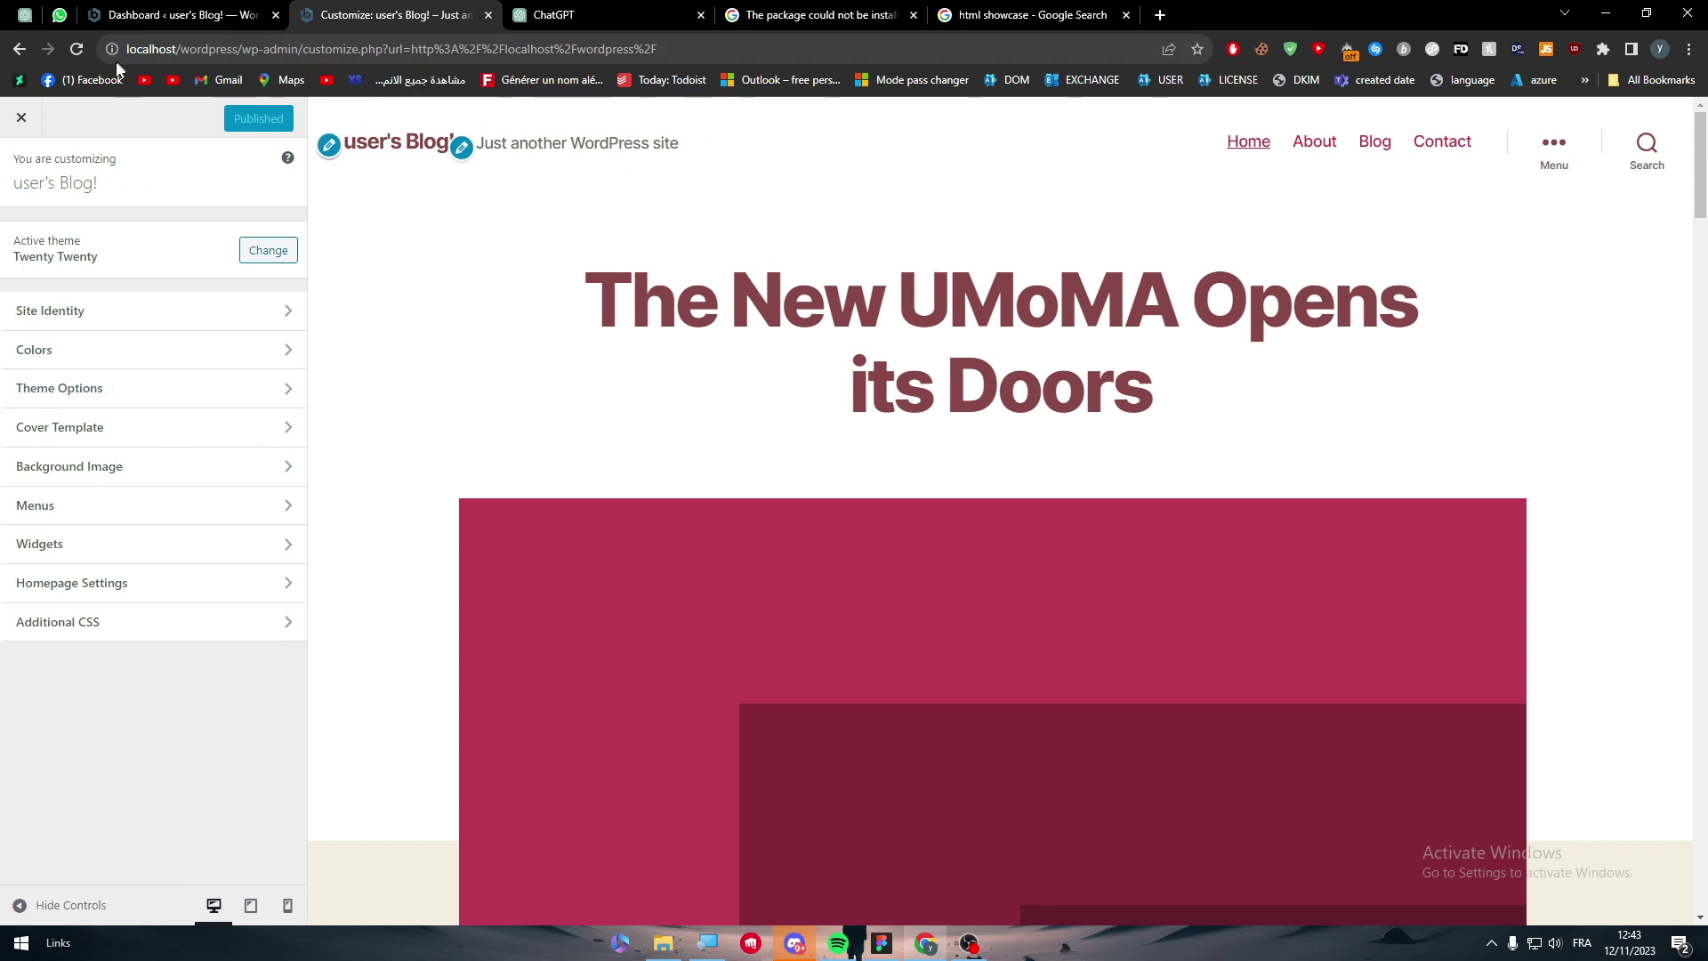
{"action": "left_click", "coordinate": [85, 55]}
{"action": "left_click", "coordinate": [145, 623]}
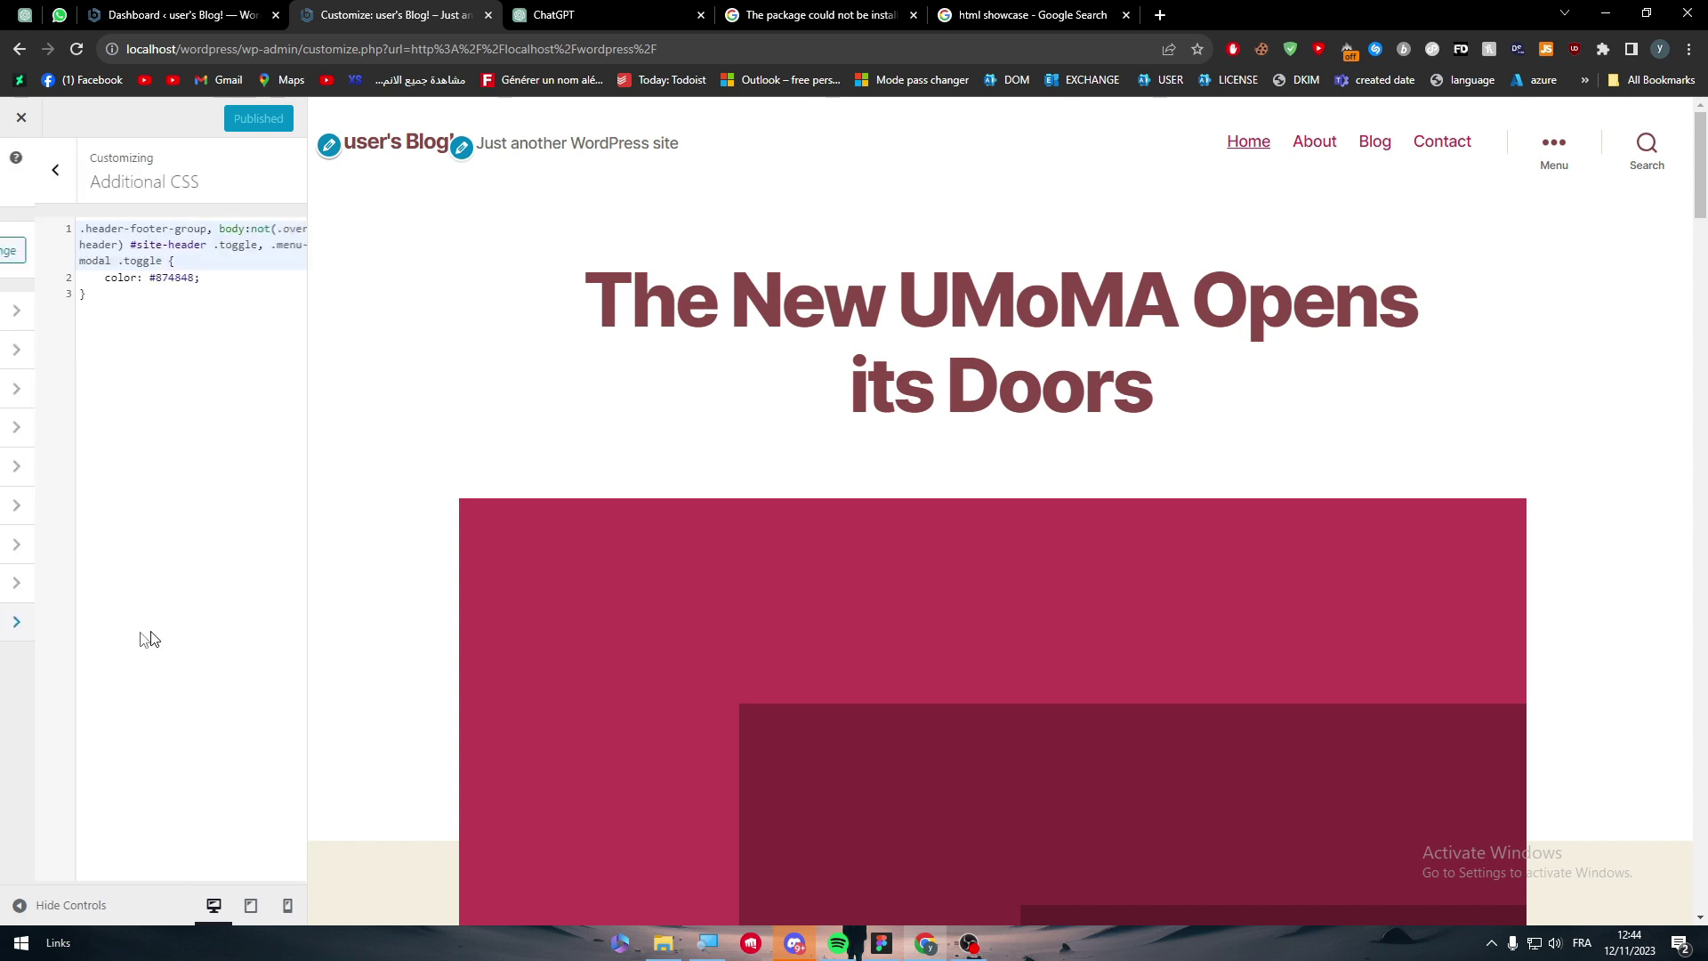
{"action": "left_click", "coordinate": [208, 323]}
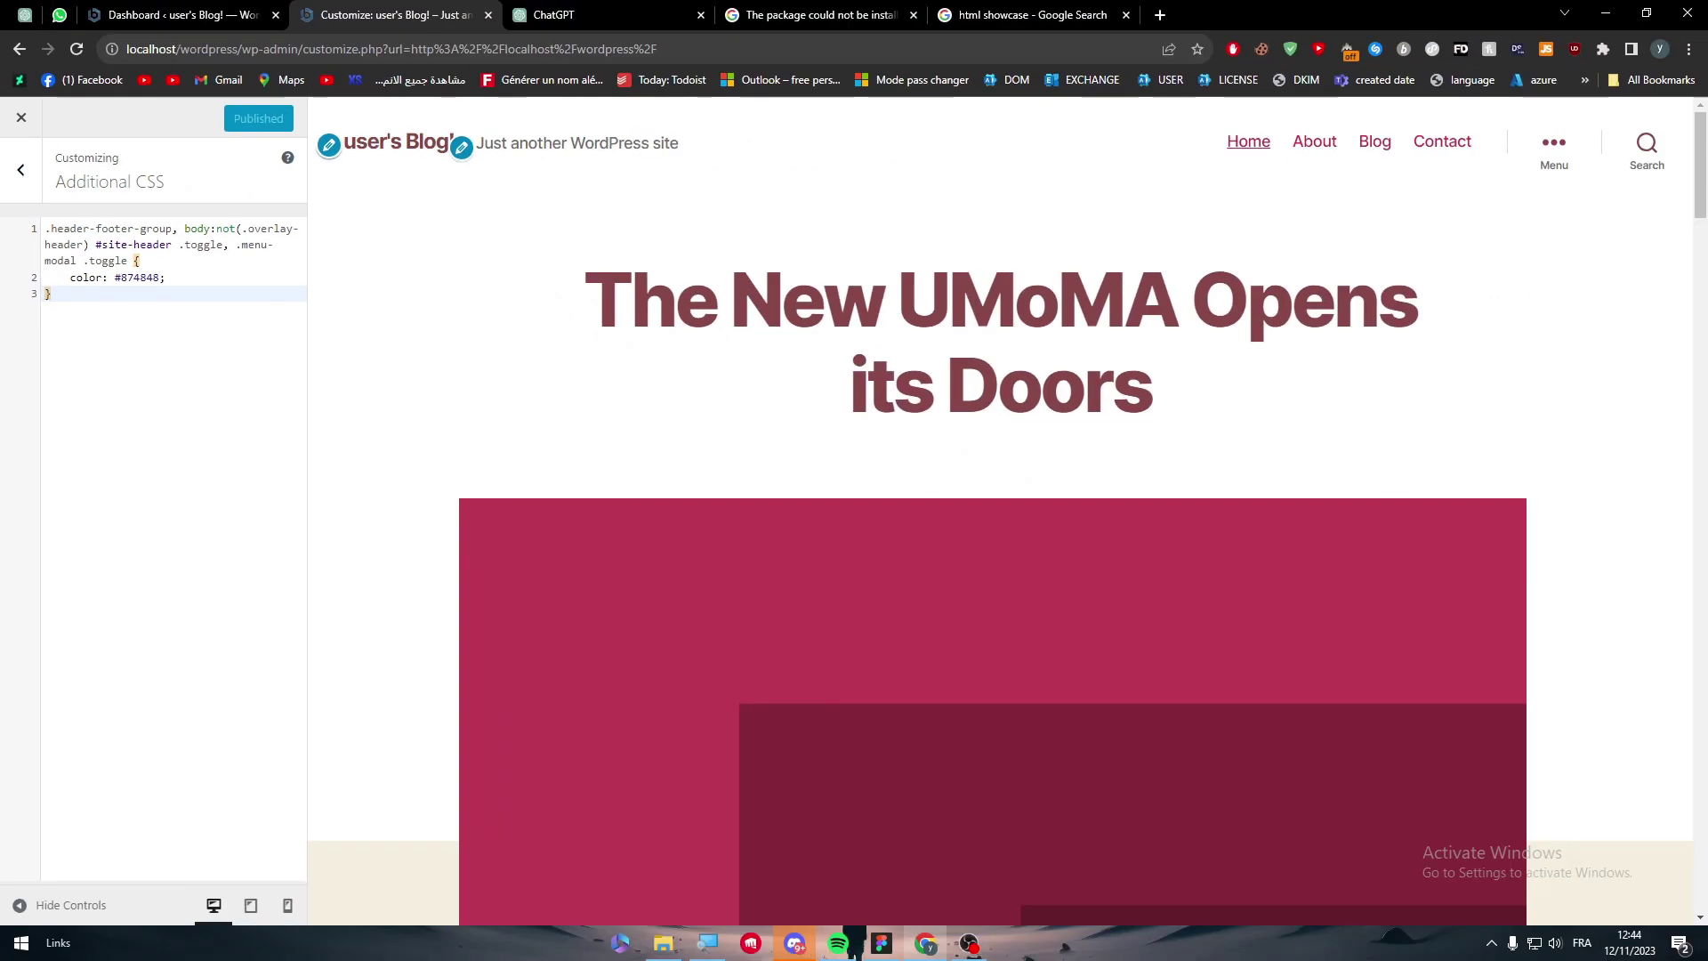
- Open Appearance > Theme Editor with Twenty Twenty selected as the theme to edit
{"action": "left_click", "coordinate": [240, 15]}
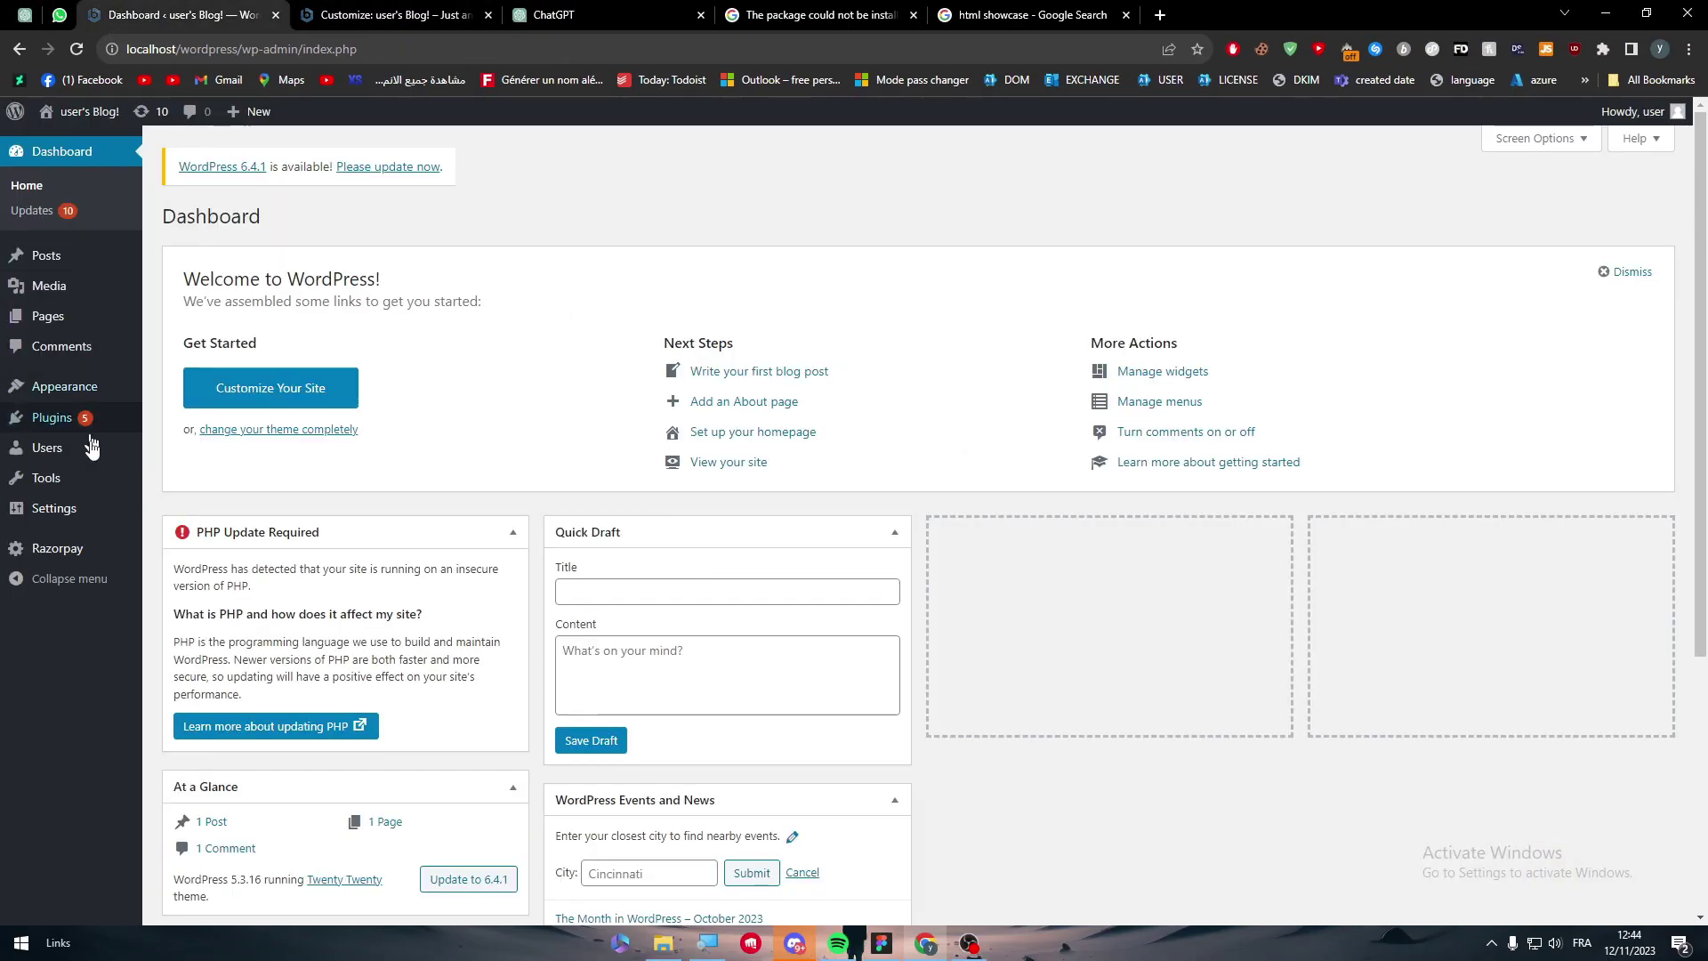
{"action": "mouse_move", "coordinate": [80, 400]}
{"action": "left_click", "coordinate": [183, 521]}
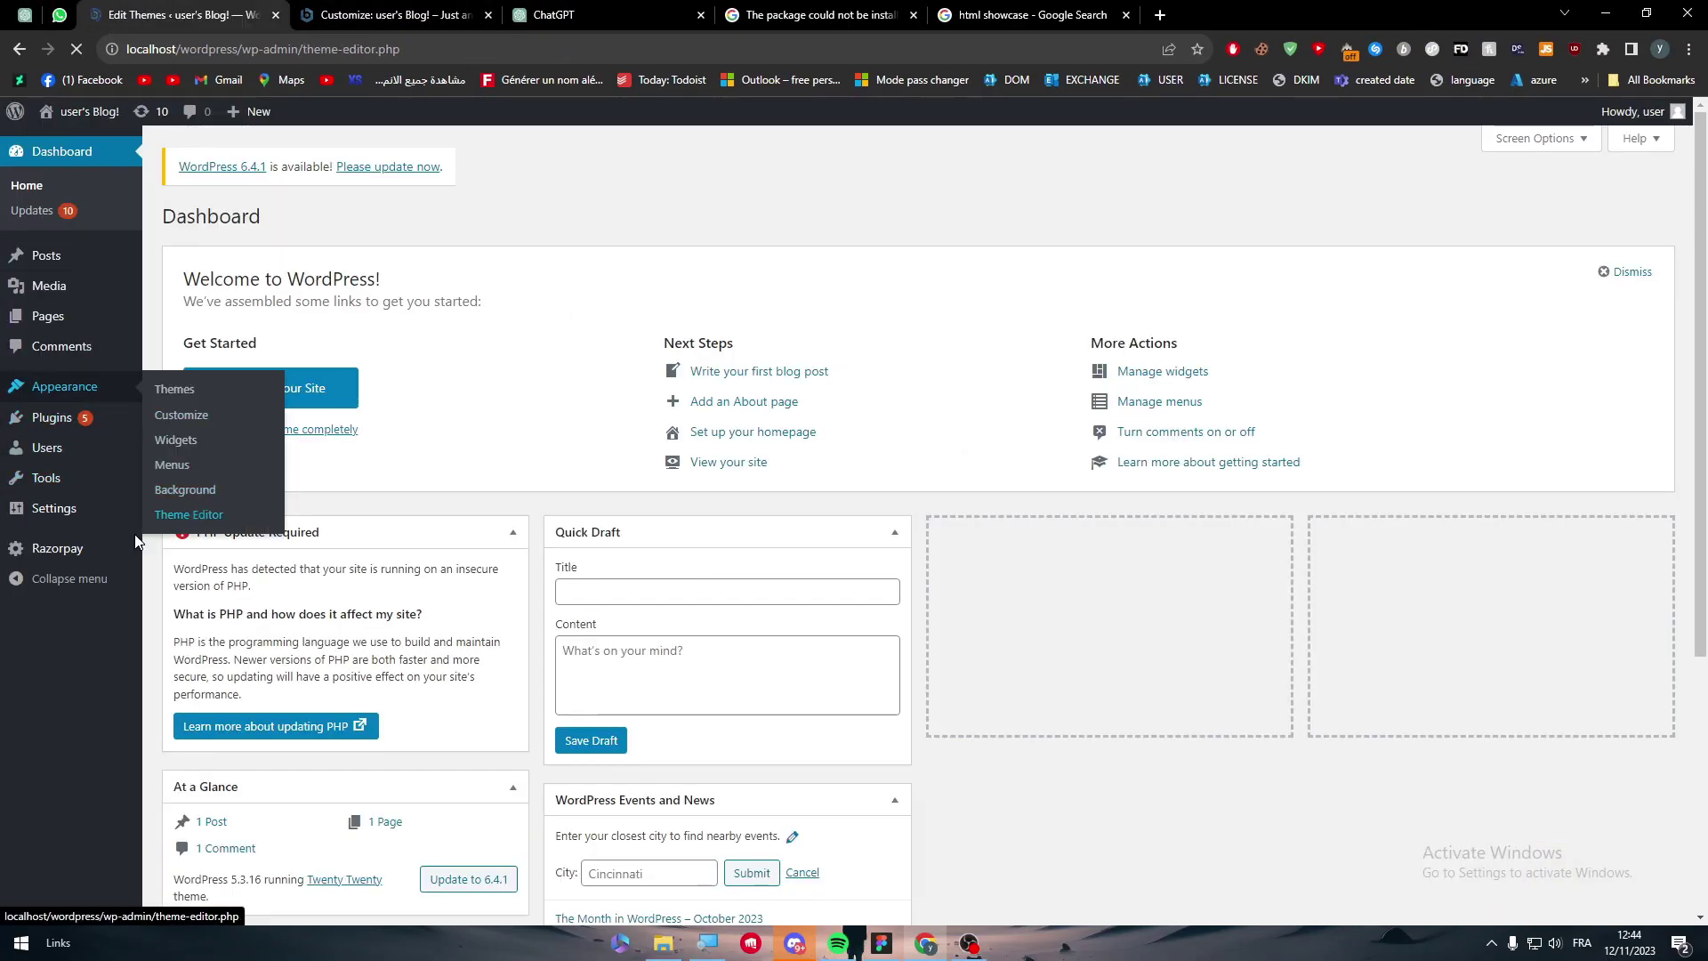
{"action": "left_click", "coordinate": [1601, 333]}
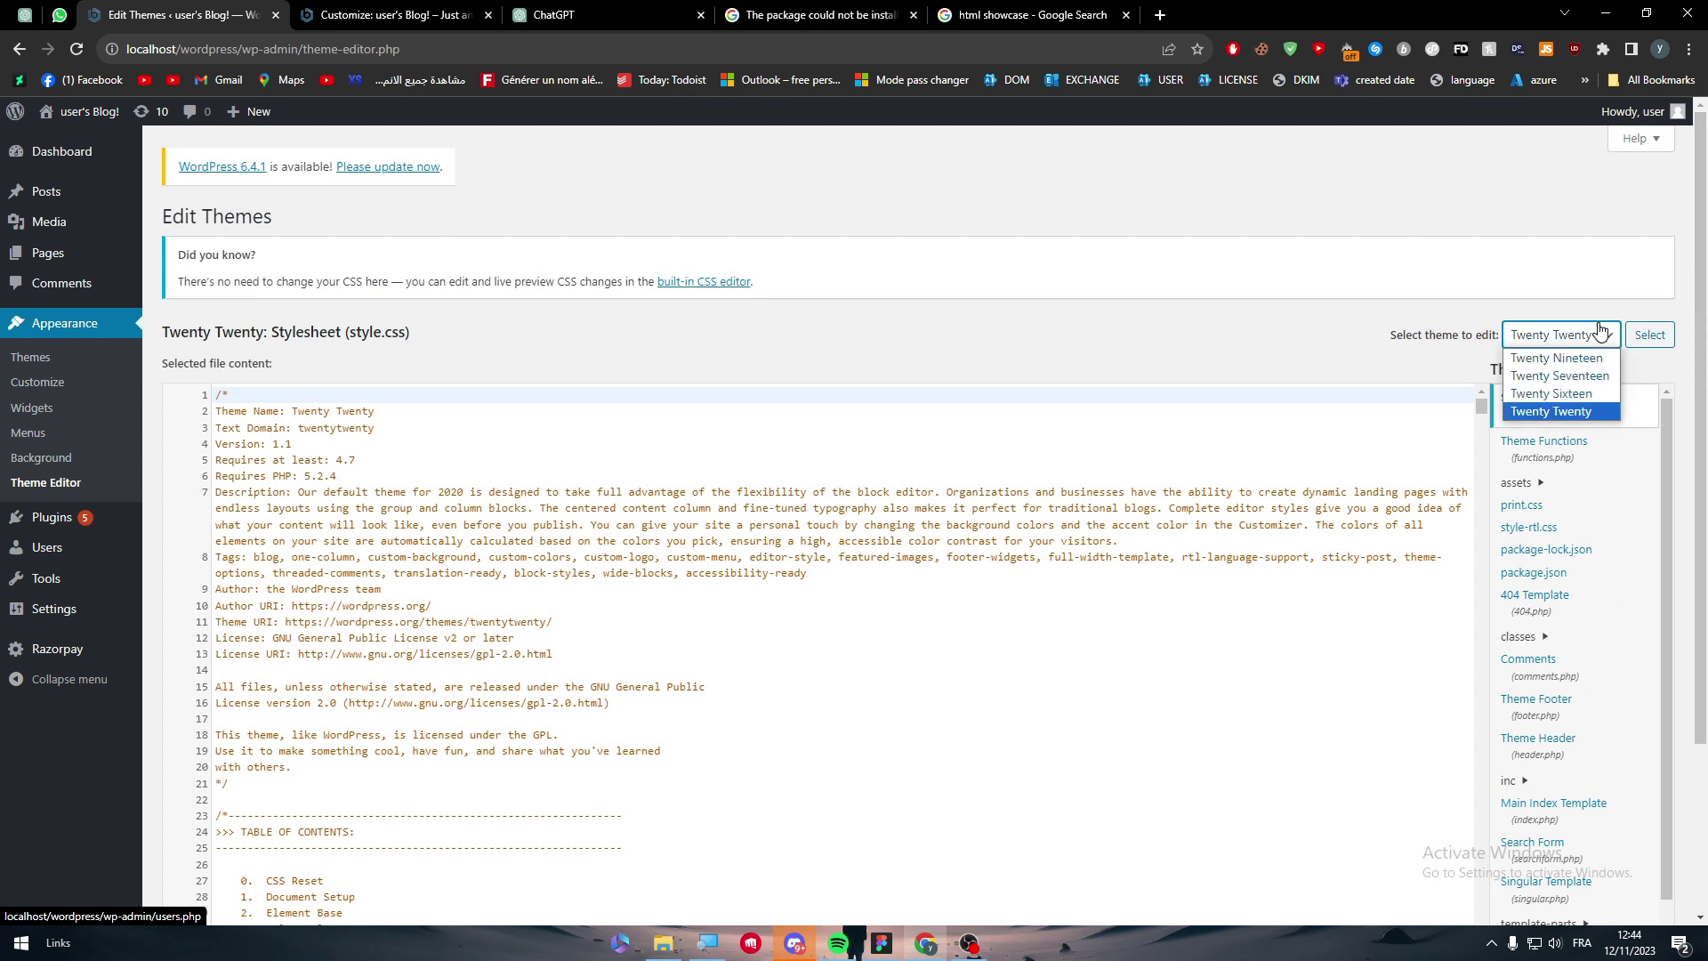
{"action": "left_click", "coordinate": [1128, 365]}
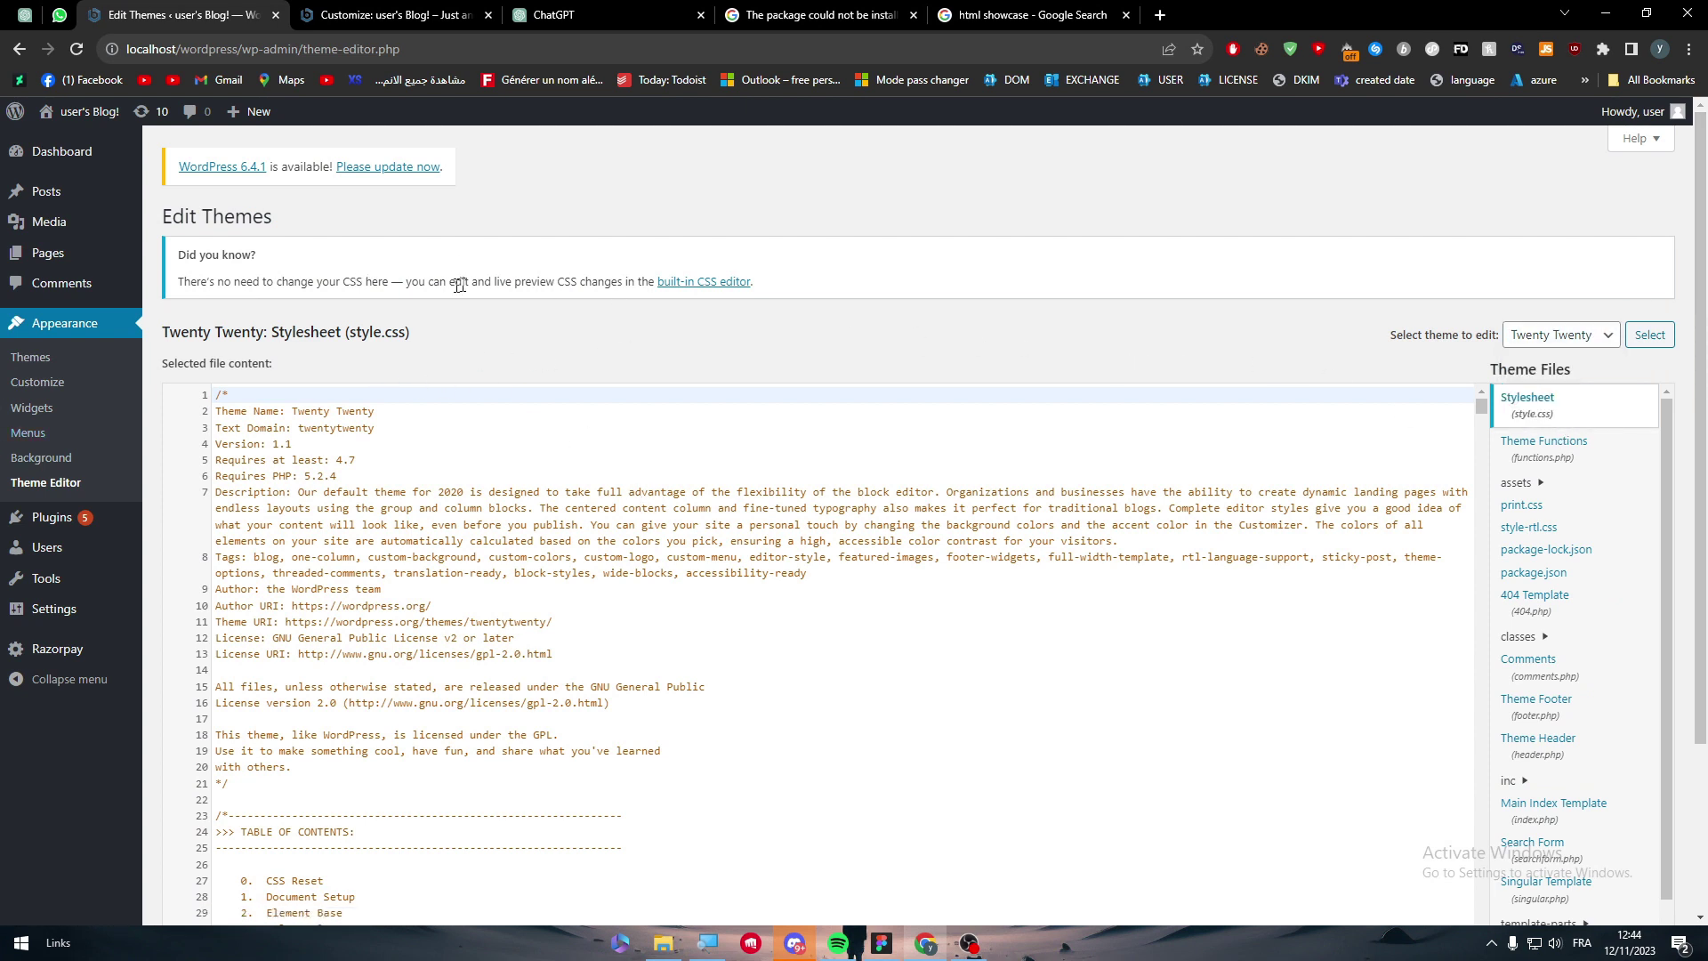
{"action": "left_click", "coordinate": [702, 283]}
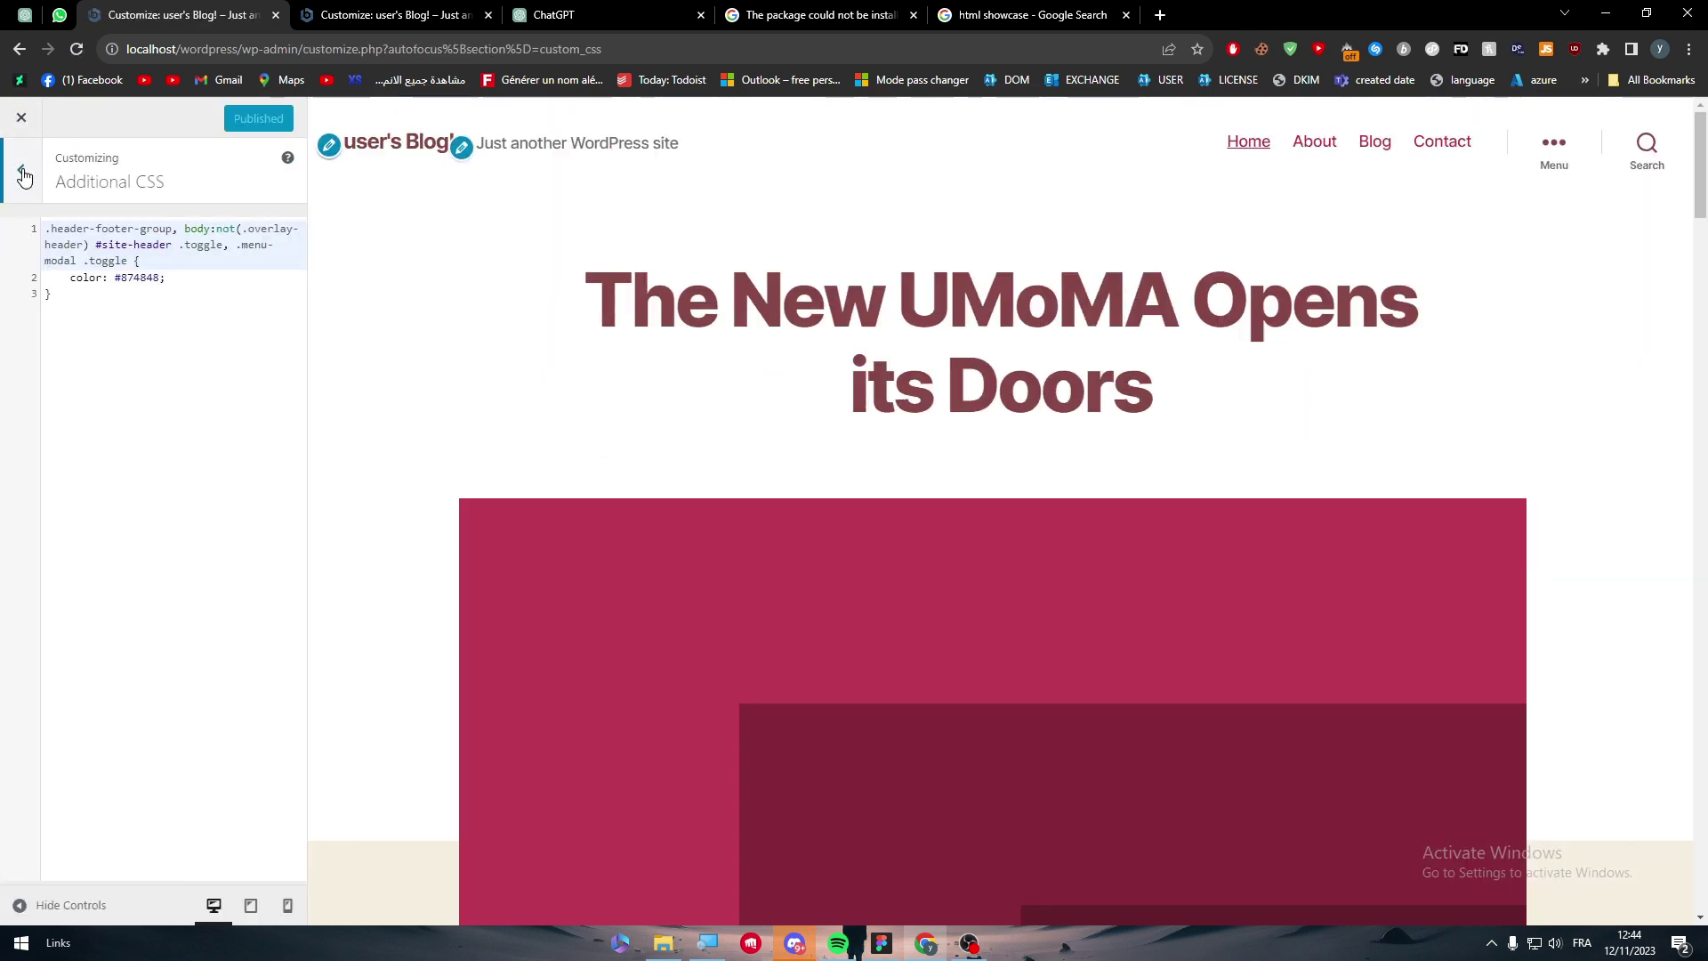
{"action": "left_click", "coordinate": [23, 175]}
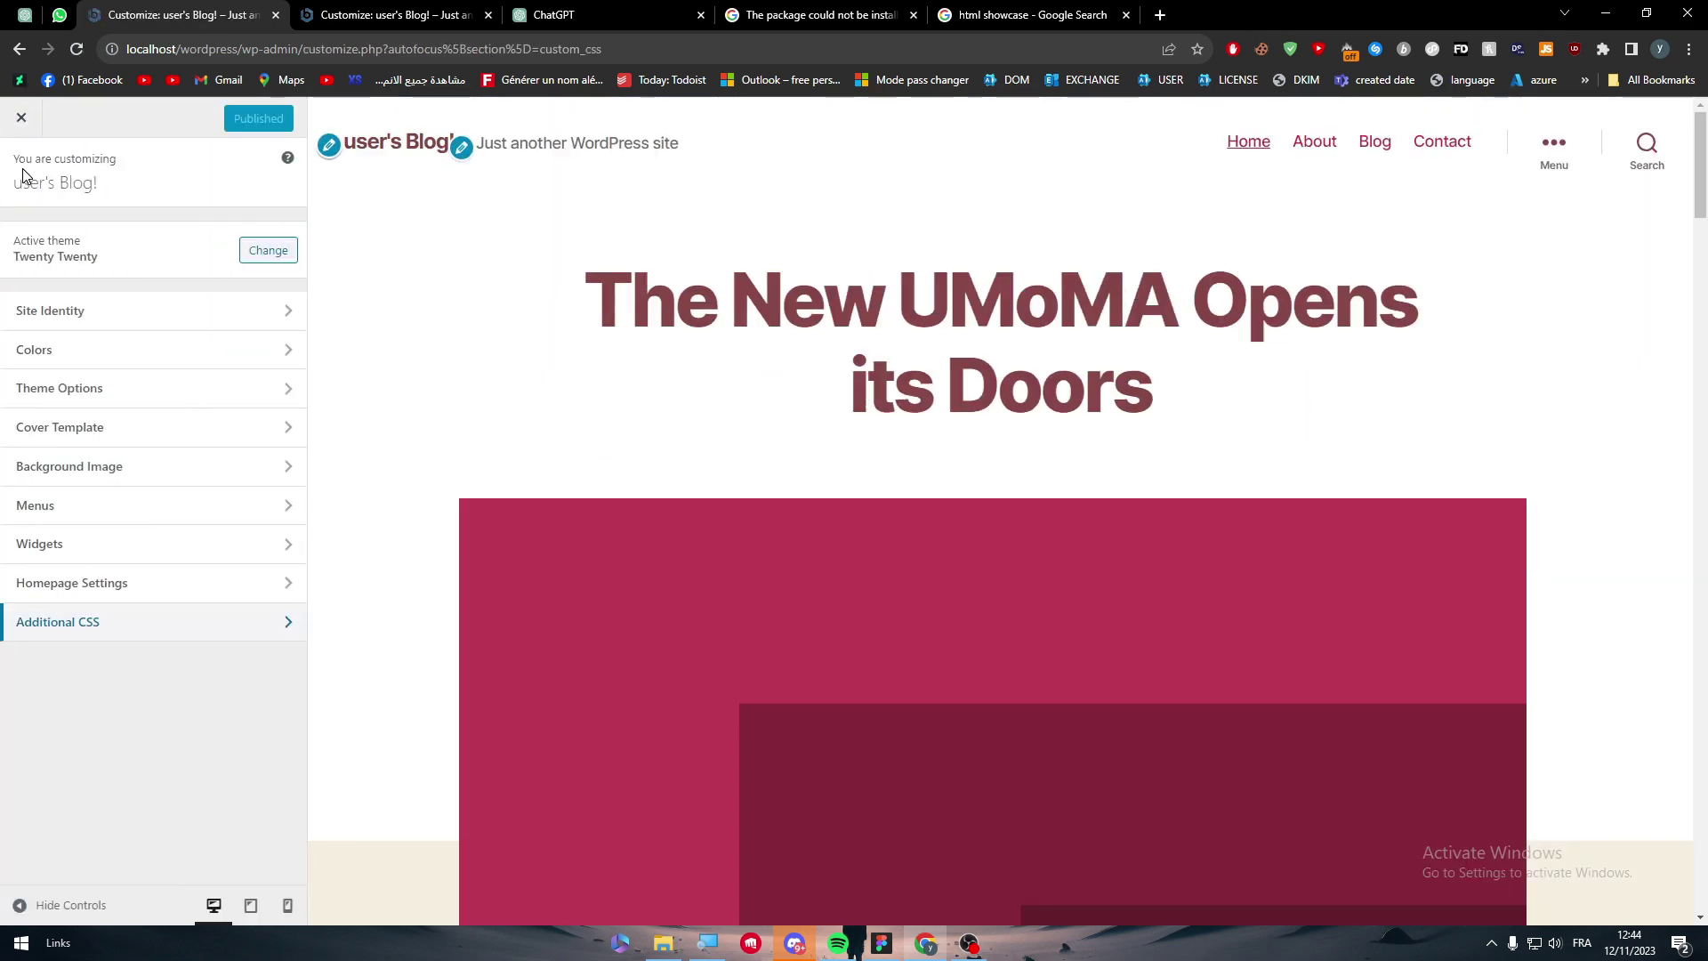
{"action": "left_click", "coordinate": [21, 116]}
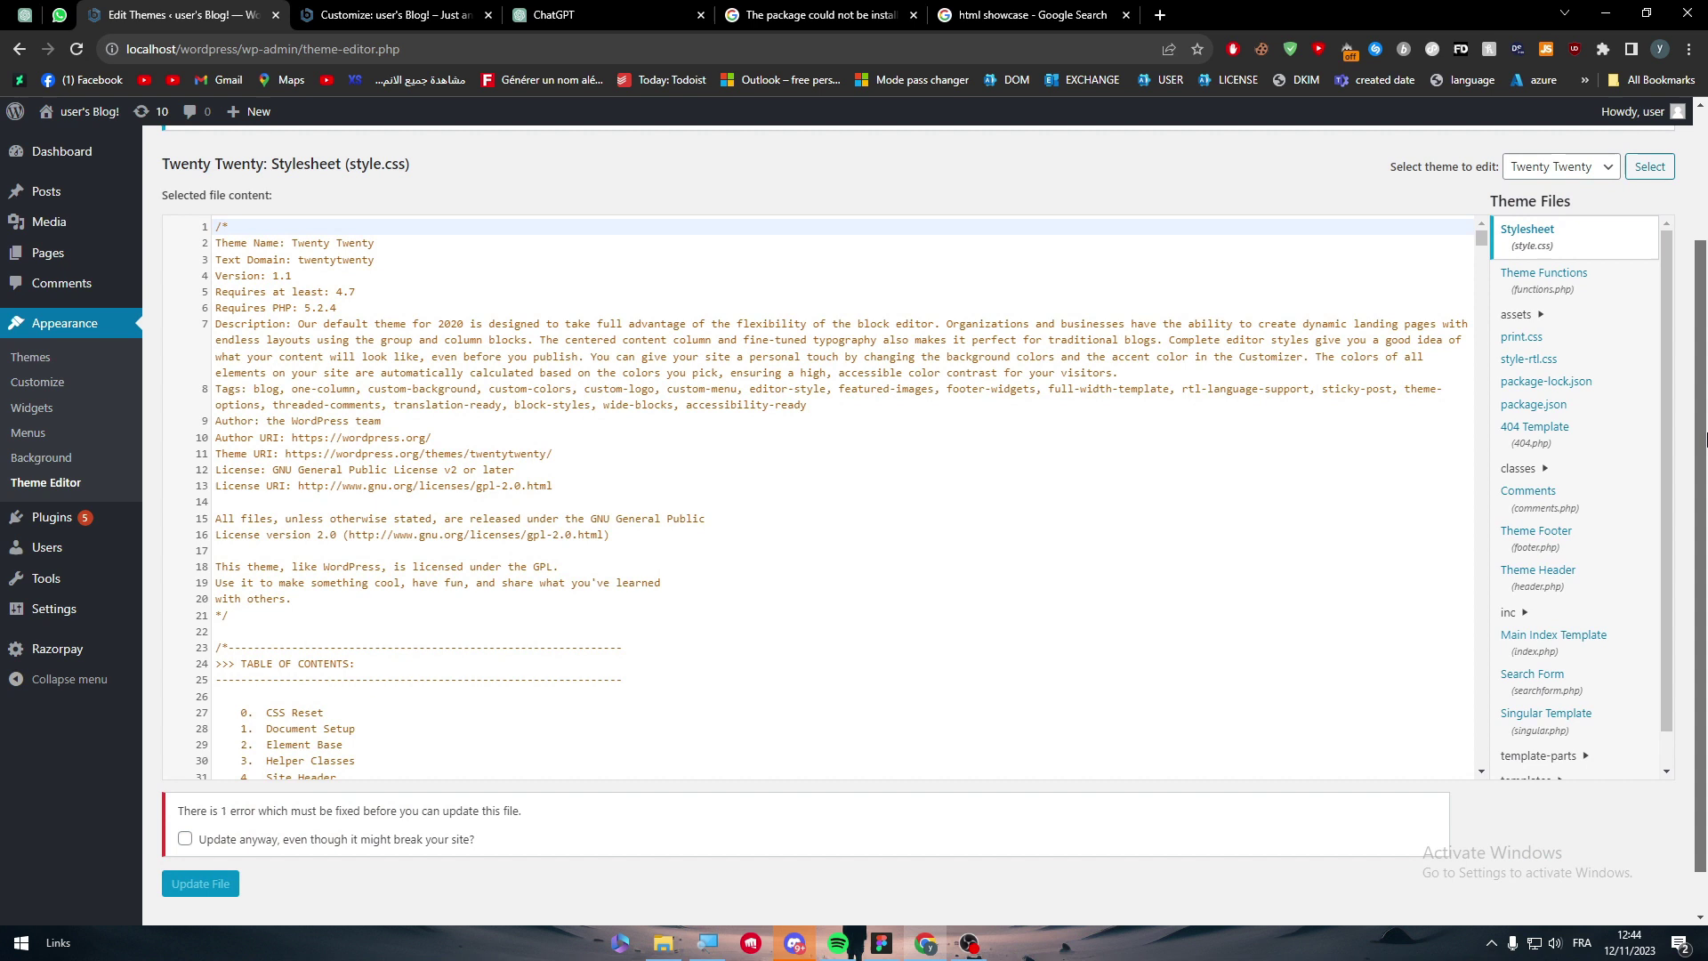
- Expand the classes and inc folders and open Theme Header (header.php)
{"action": "scroll", "coordinate": [1706, 438], "scroll_direction": "down", "scroll_amount": 1}
{"action": "left_click", "coordinate": [1522, 418]}
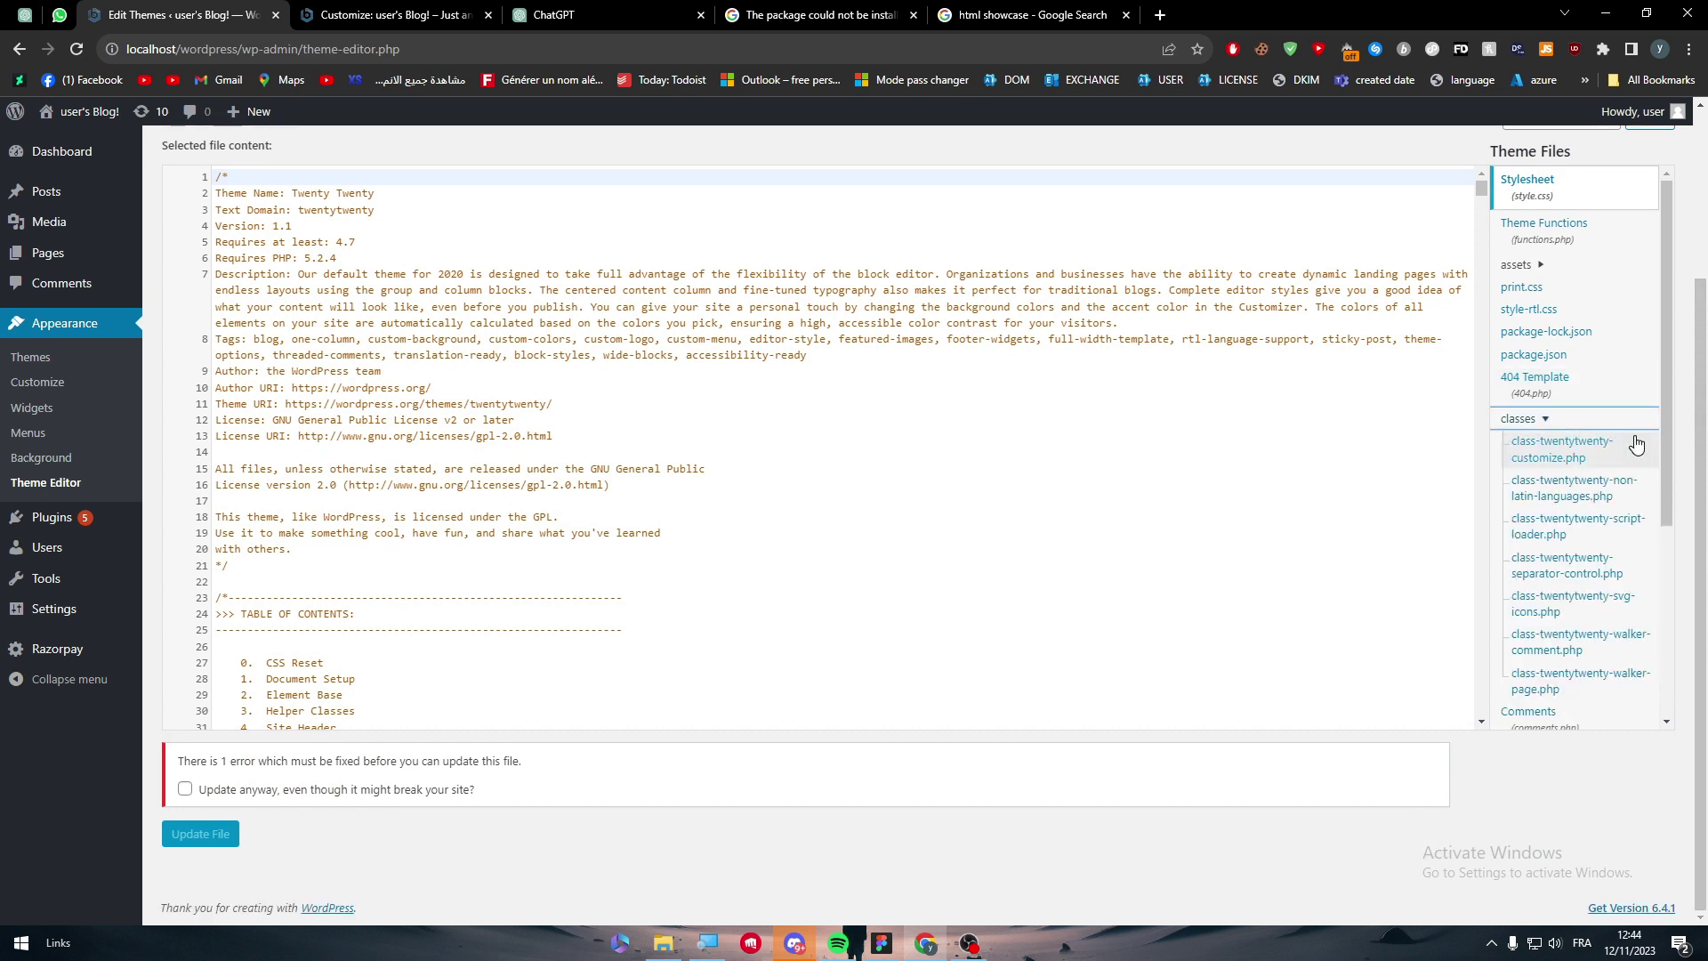
{"action": "left_click_drag", "start_coordinate": [1663, 441], "coordinate": [1668, 642]}
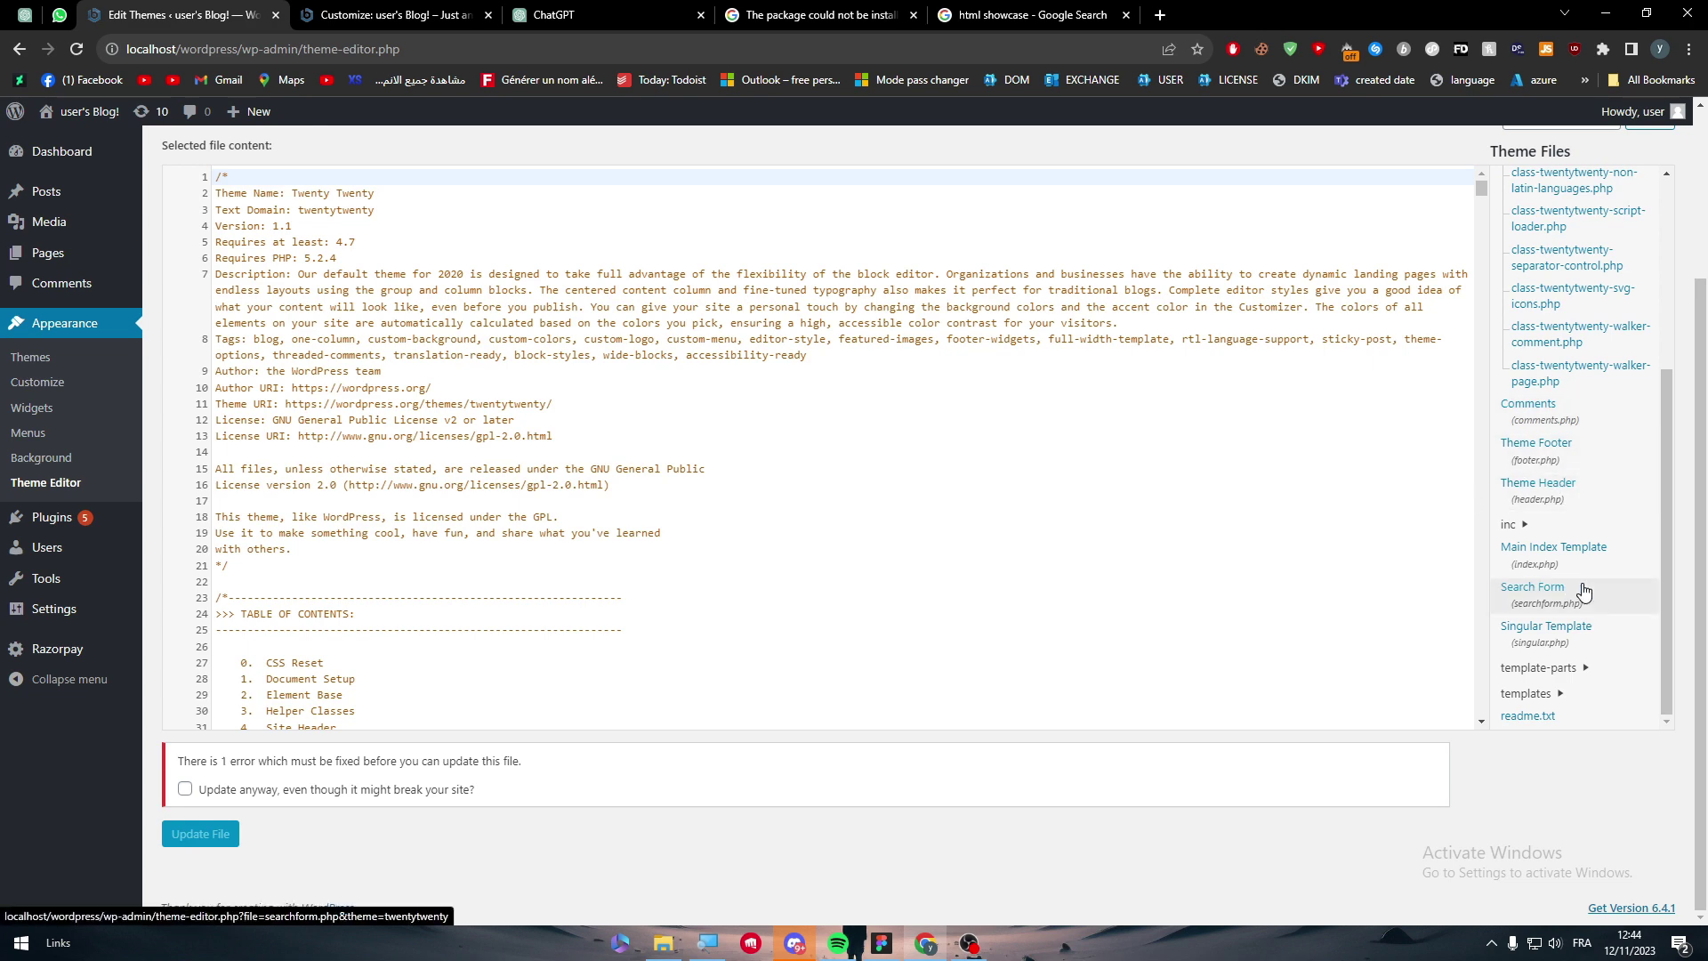
{"action": "left_click", "coordinate": [1511, 523]}
{"action": "left_click_drag", "start_coordinate": [1672, 552], "coordinate": [1671, 644]}
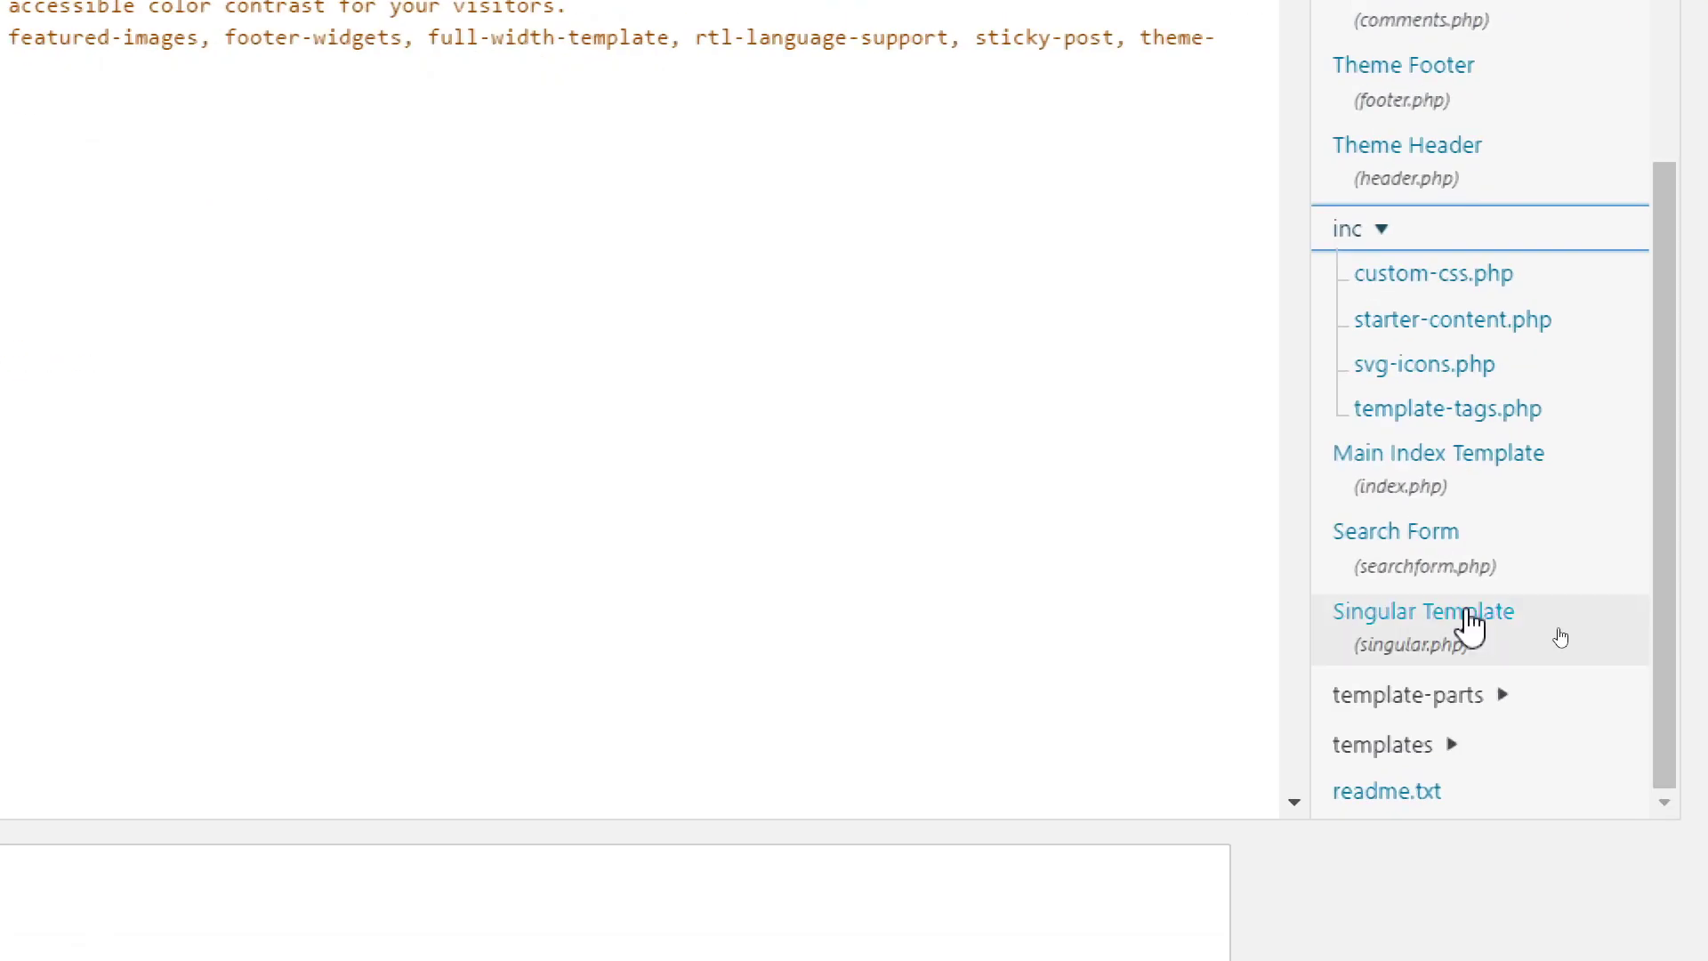
{"action": "left_click", "coordinate": [1469, 623]}
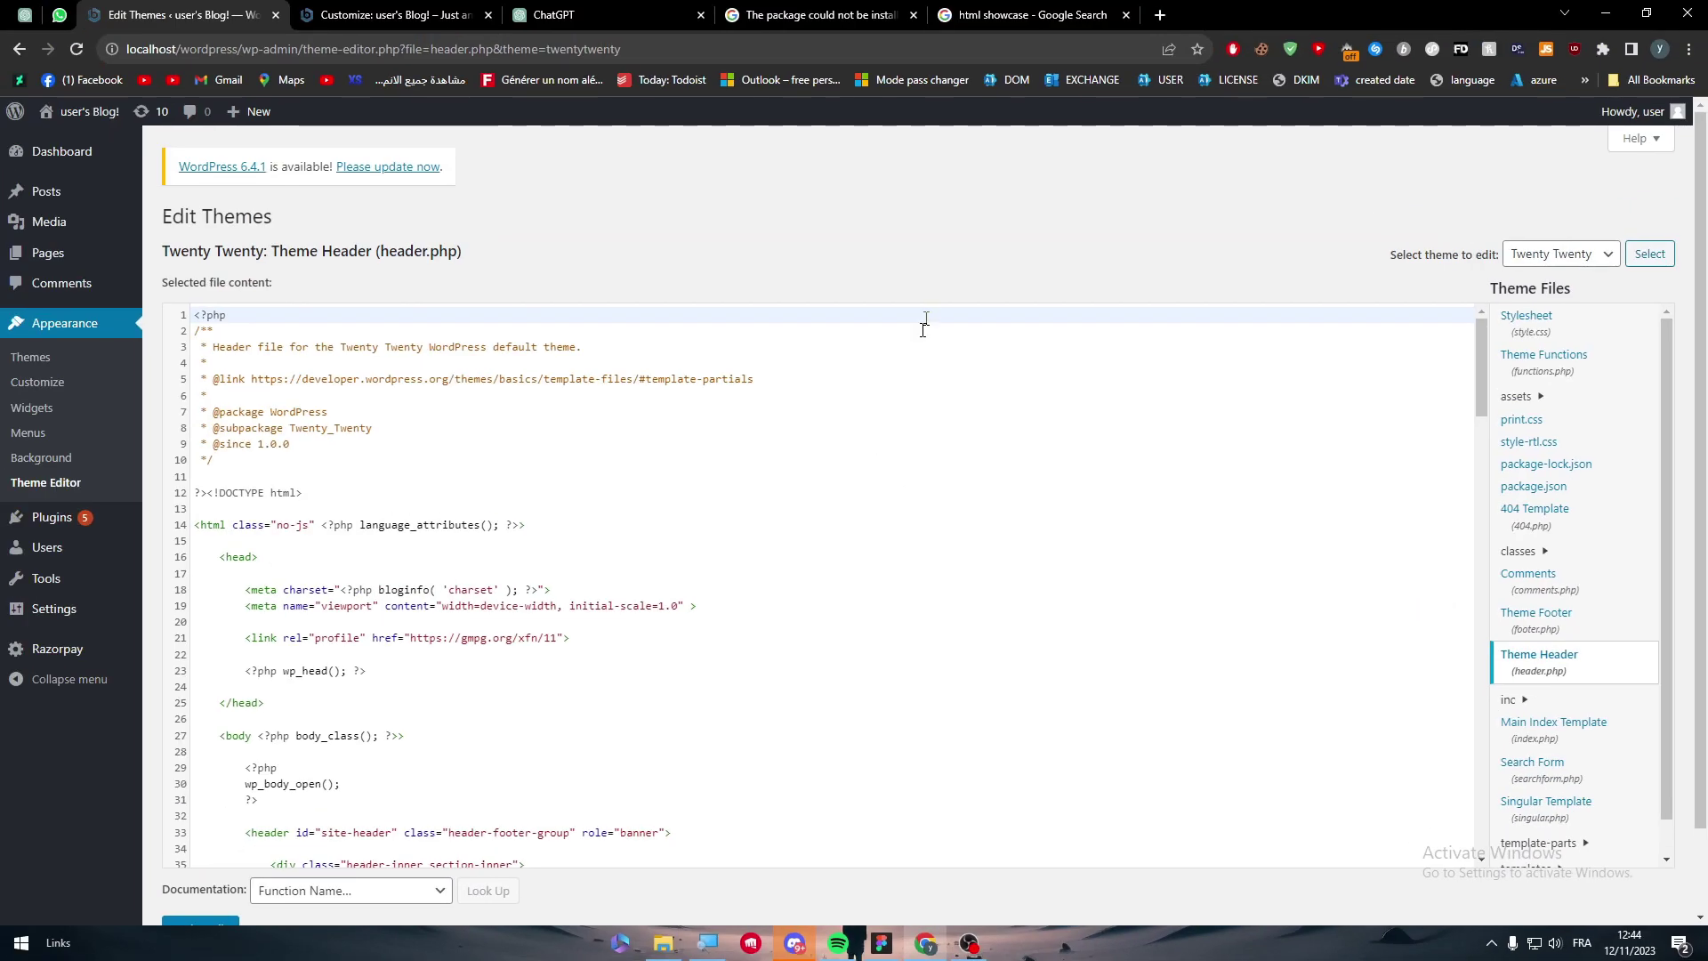
{"action": "left_click", "coordinate": [245, 525]}
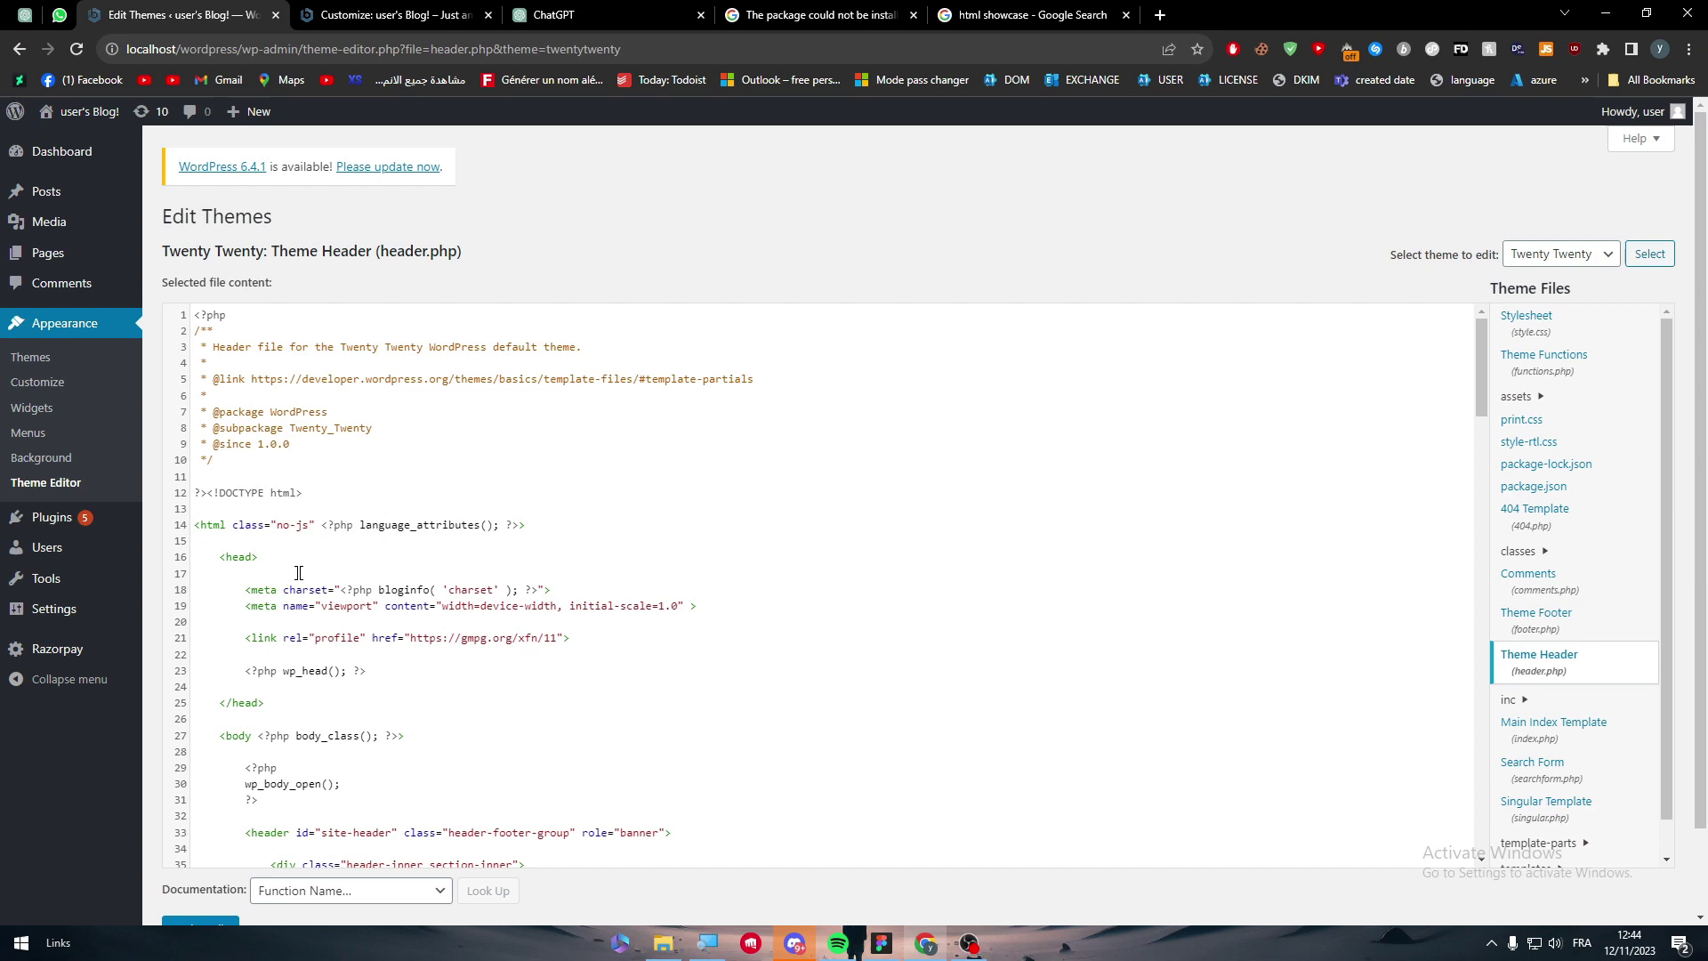
{"action": "left_click_drag", "start_coordinate": [297, 572], "coordinate": [498, 494]}
{"action": "left_click", "coordinate": [503, 501]}
{"action": "left_click_drag", "start_coordinate": [283, 677], "coordinate": [308, 677]}
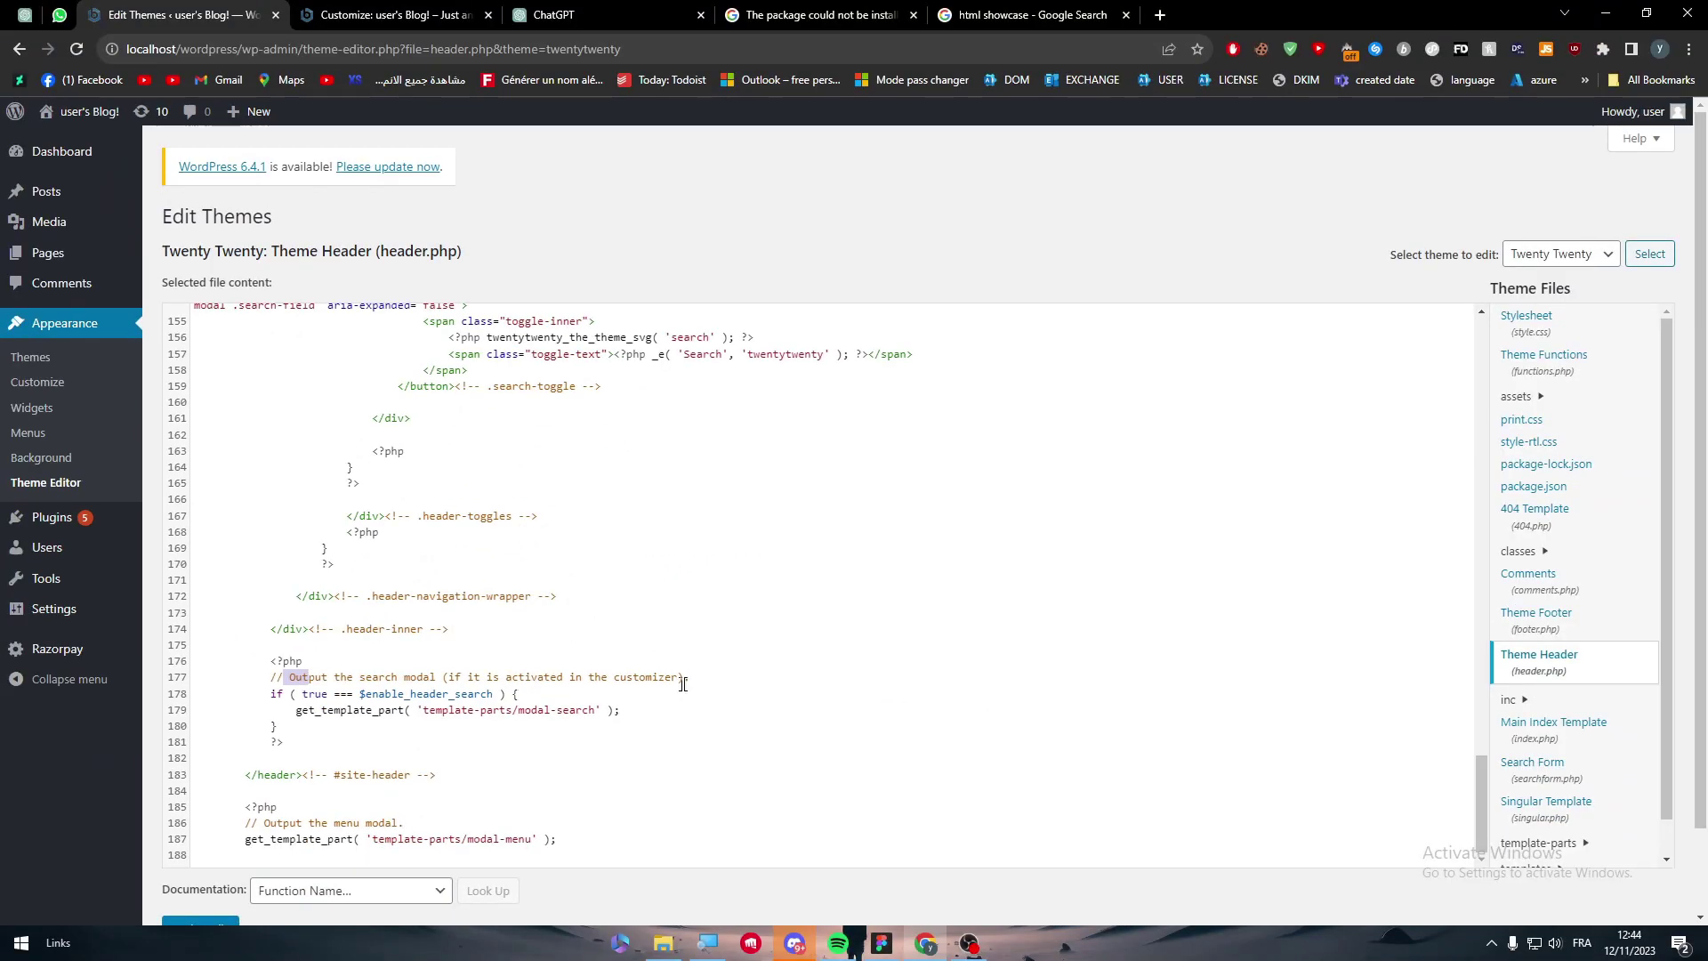
{"action": "left_click_drag", "start_coordinate": [244, 693], "coordinate": [283, 742]}
{"action": "left_click", "coordinate": [270, 693]}
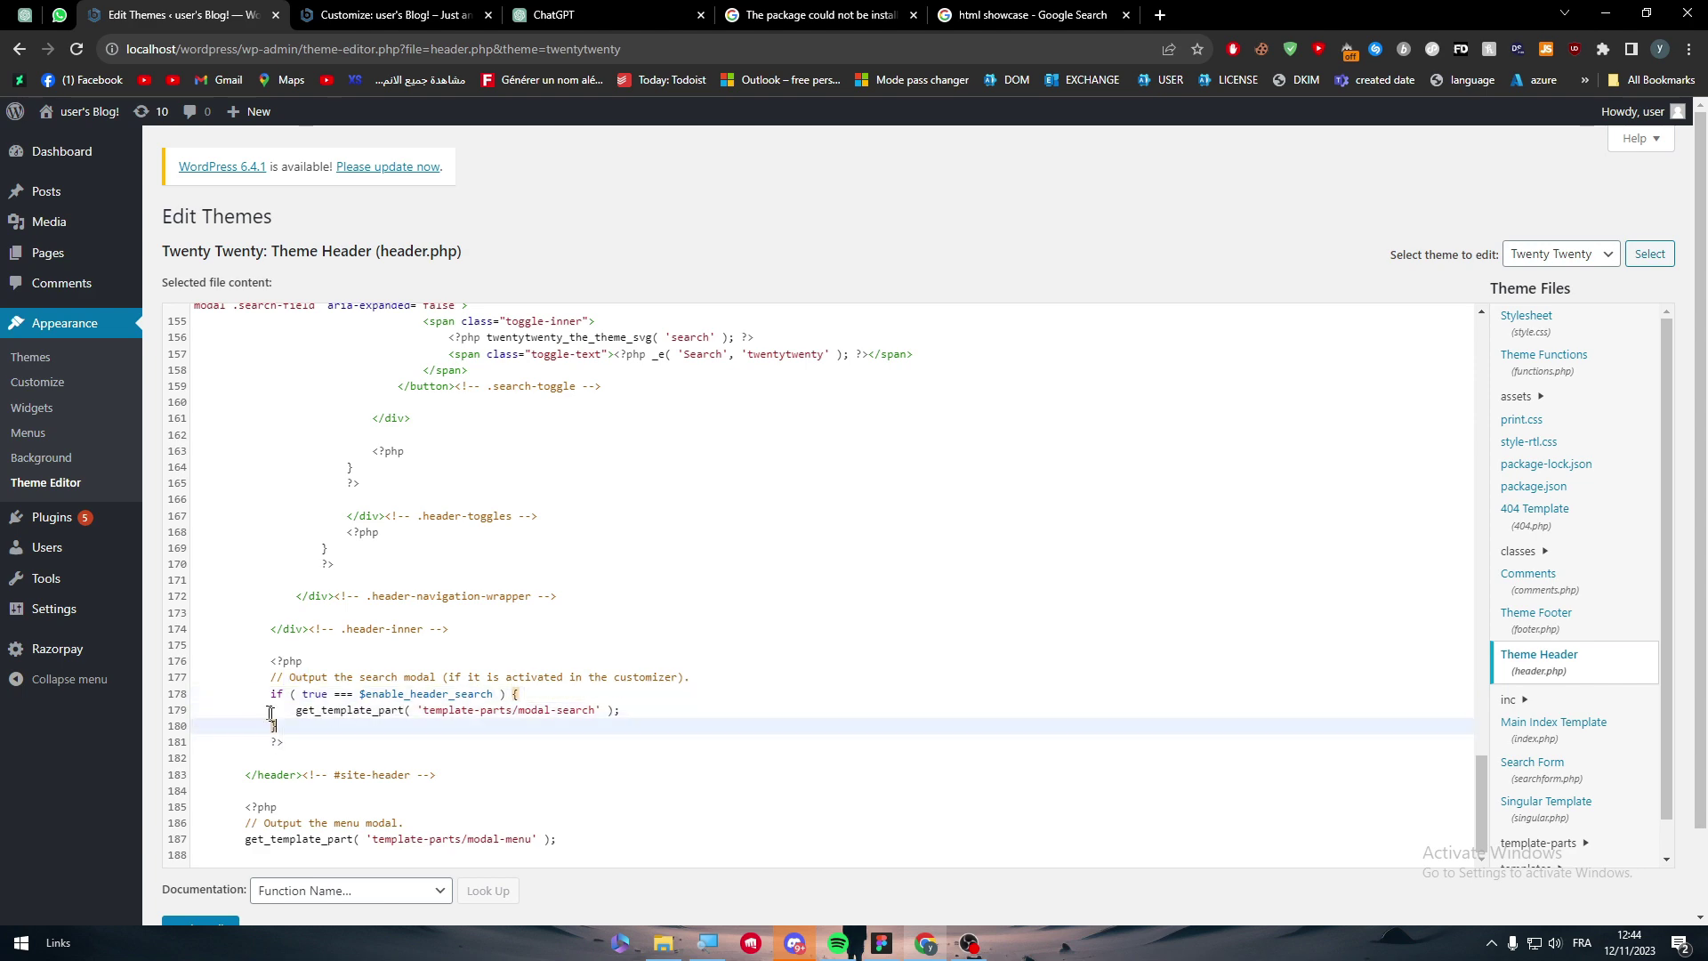
{"action": "left_click", "coordinate": [352, 709]}
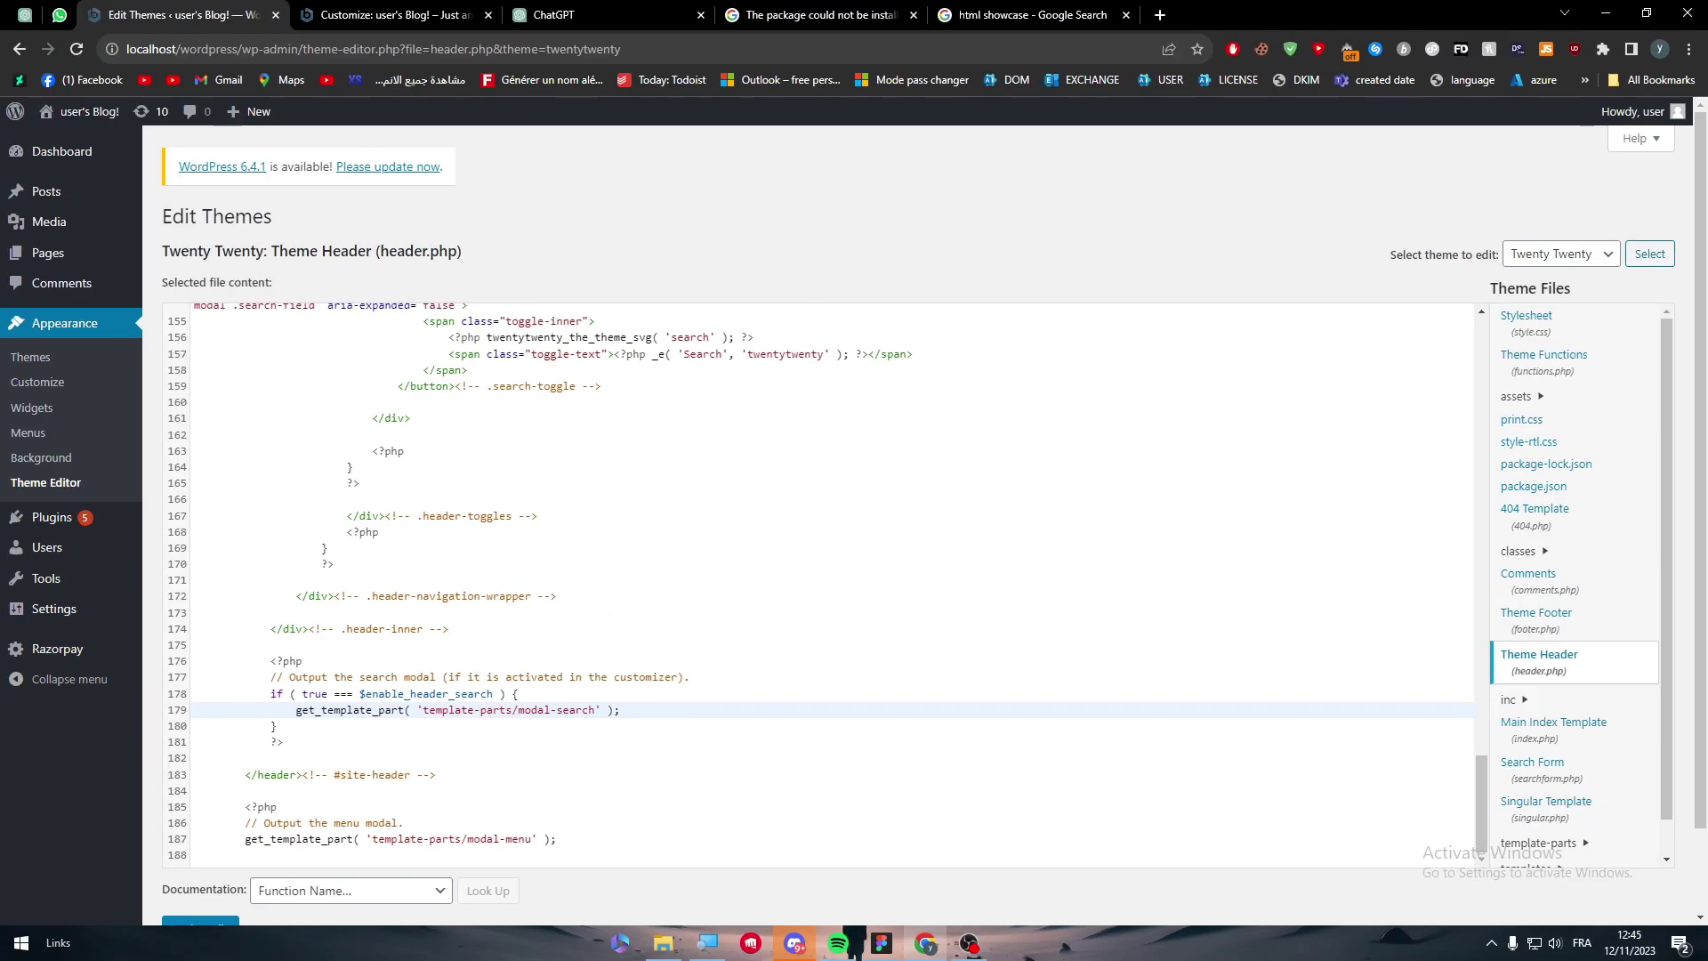
{"action": "scroll", "coordinate": [1477, 756], "scroll_direction": "up", "scroll_amount": 5}
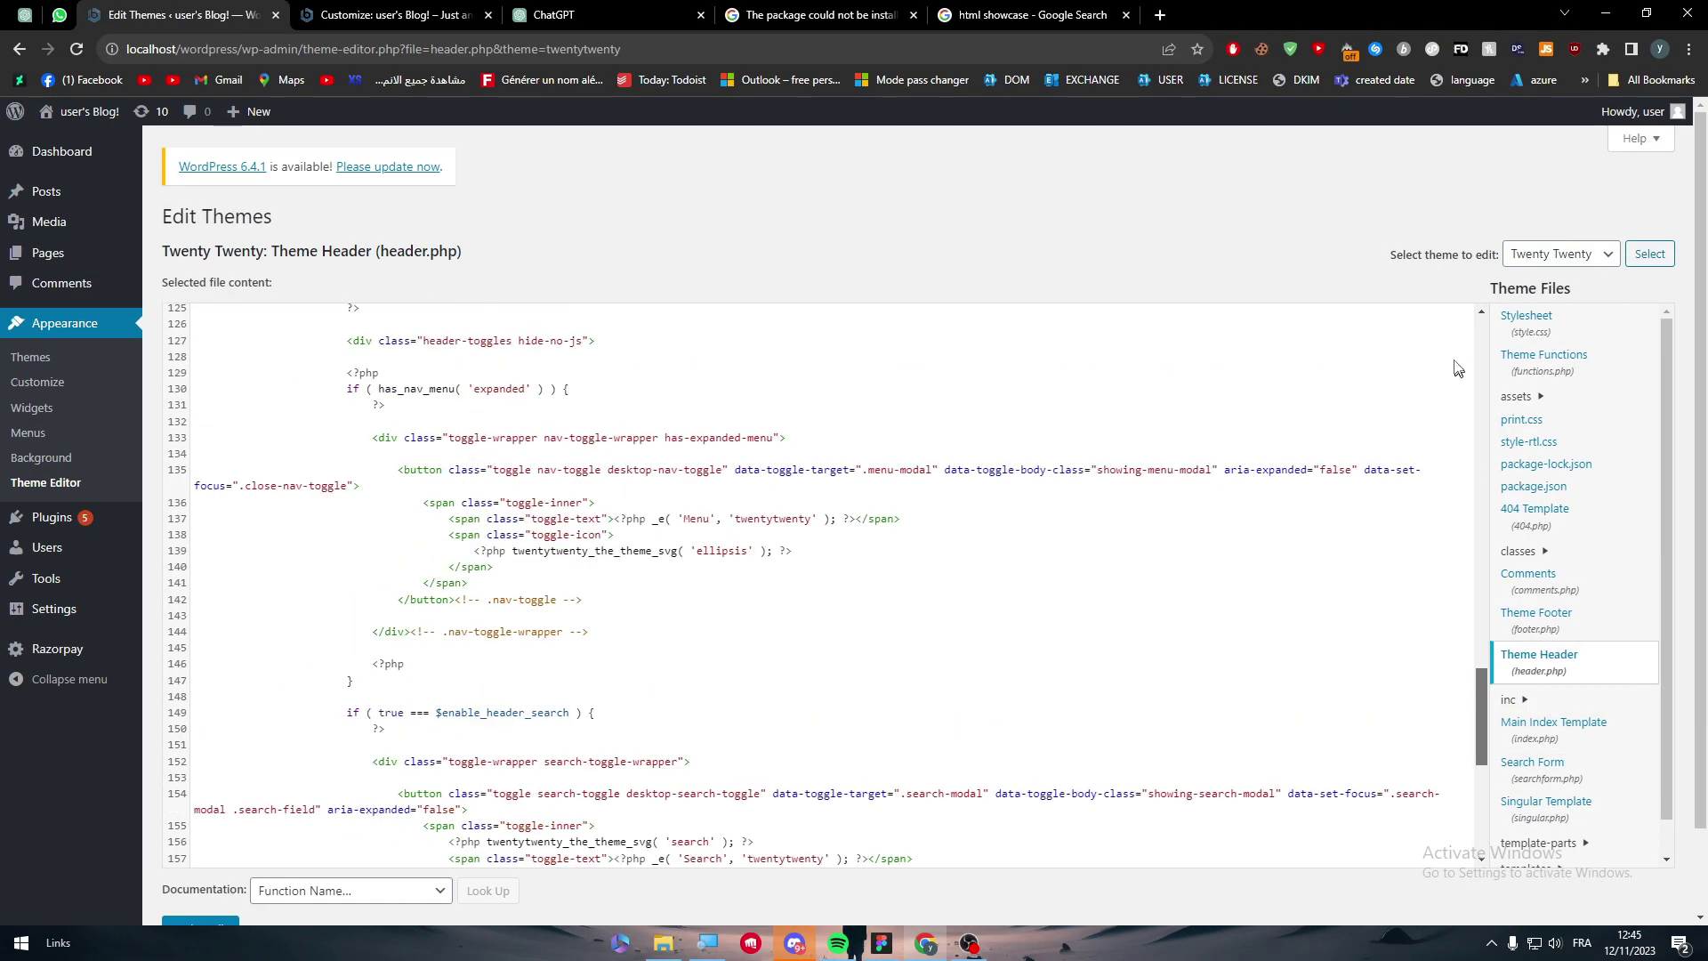
{"action": "scroll", "coordinate": [1487, 336], "scroll_direction": "up", "scroll_amount": 9}
{"action": "left_click_drag", "start_coordinate": [1486, 336], "coordinate": [1470, 394]}
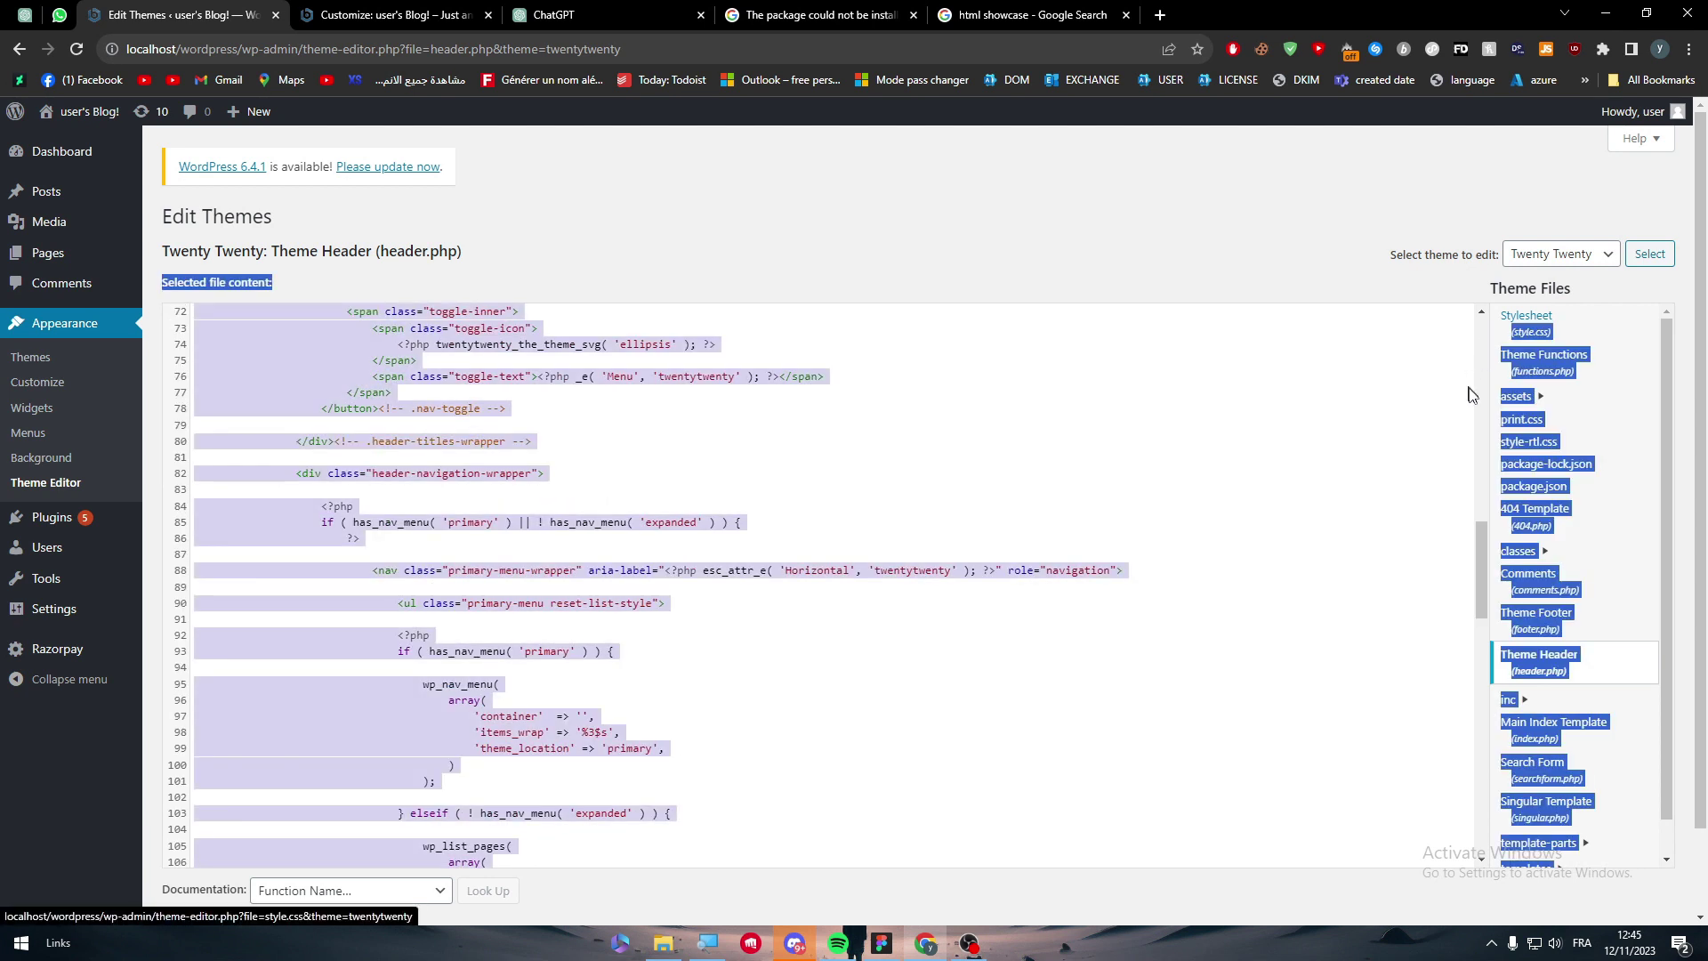
{"action": "key", "text": "F5"}
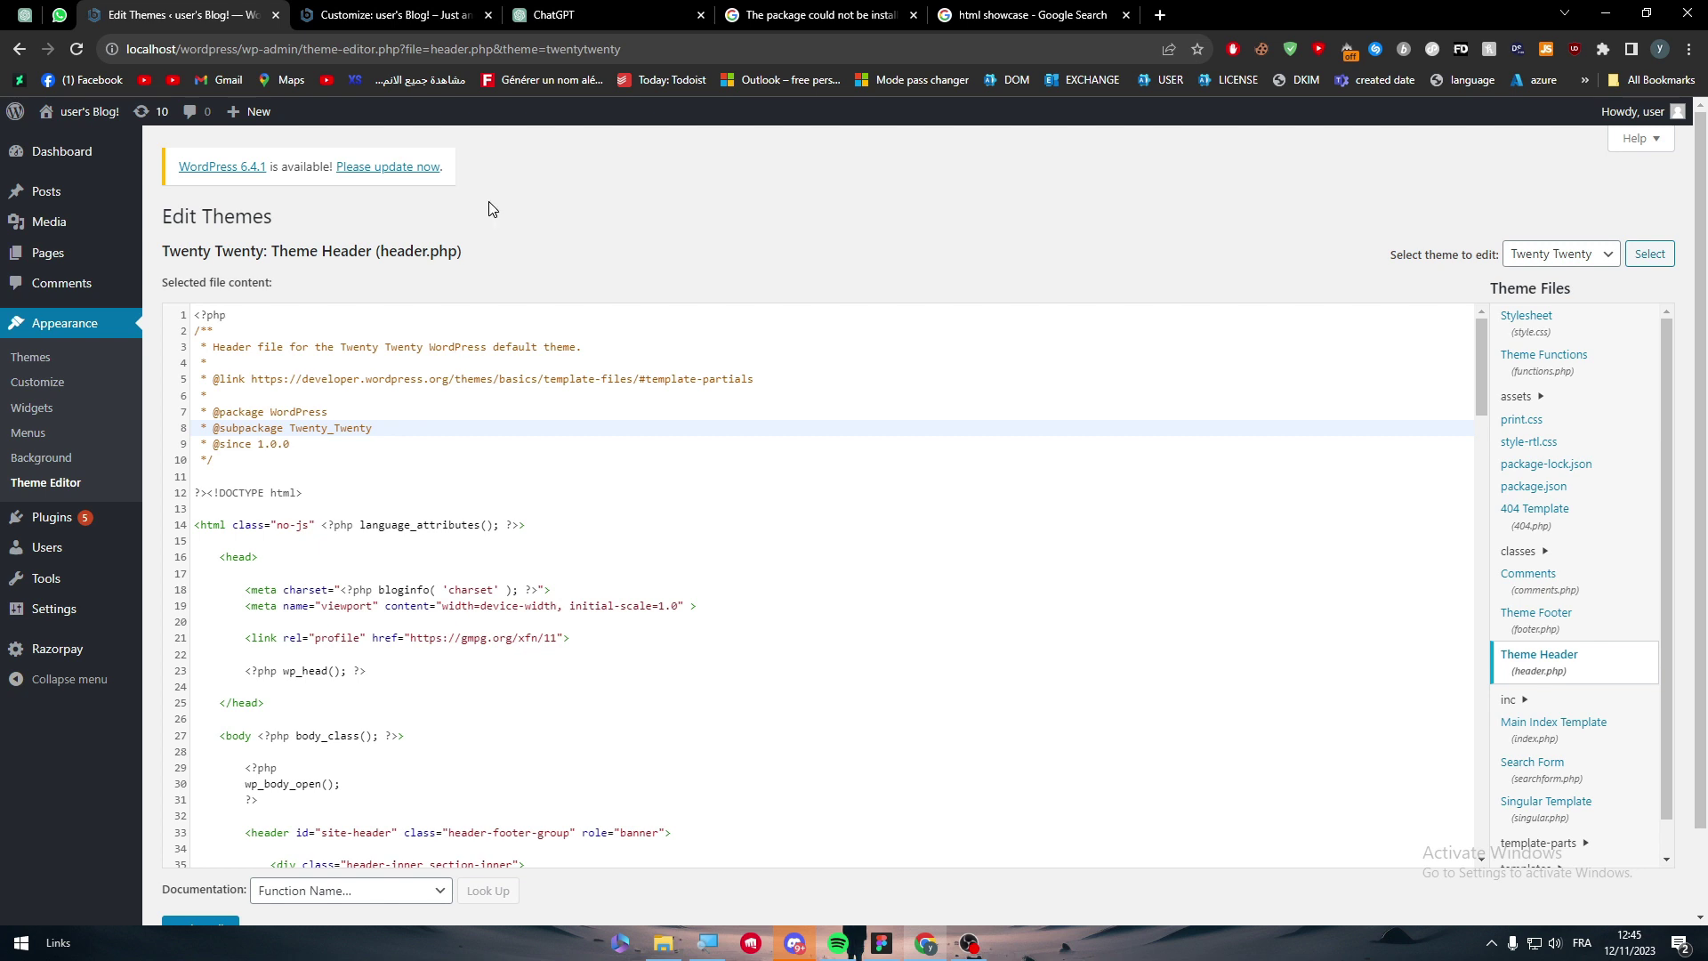
{"action": "left_click", "coordinate": [458, 14]}
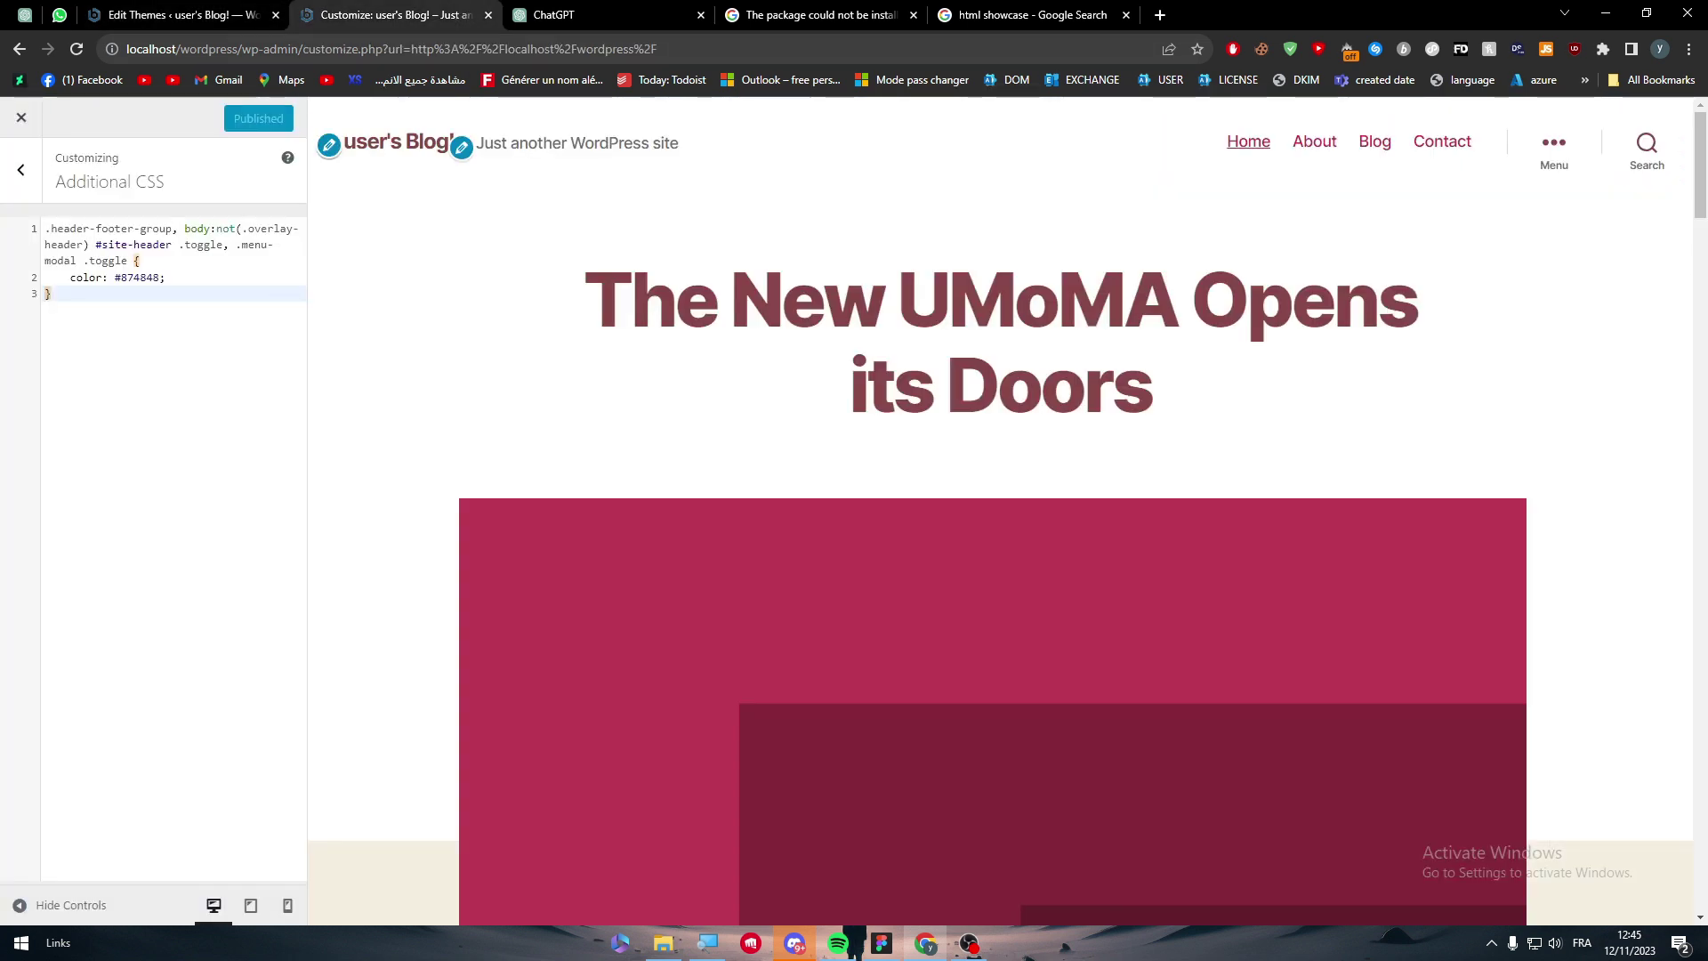
{"action": "left_click", "coordinate": [151, 15]}
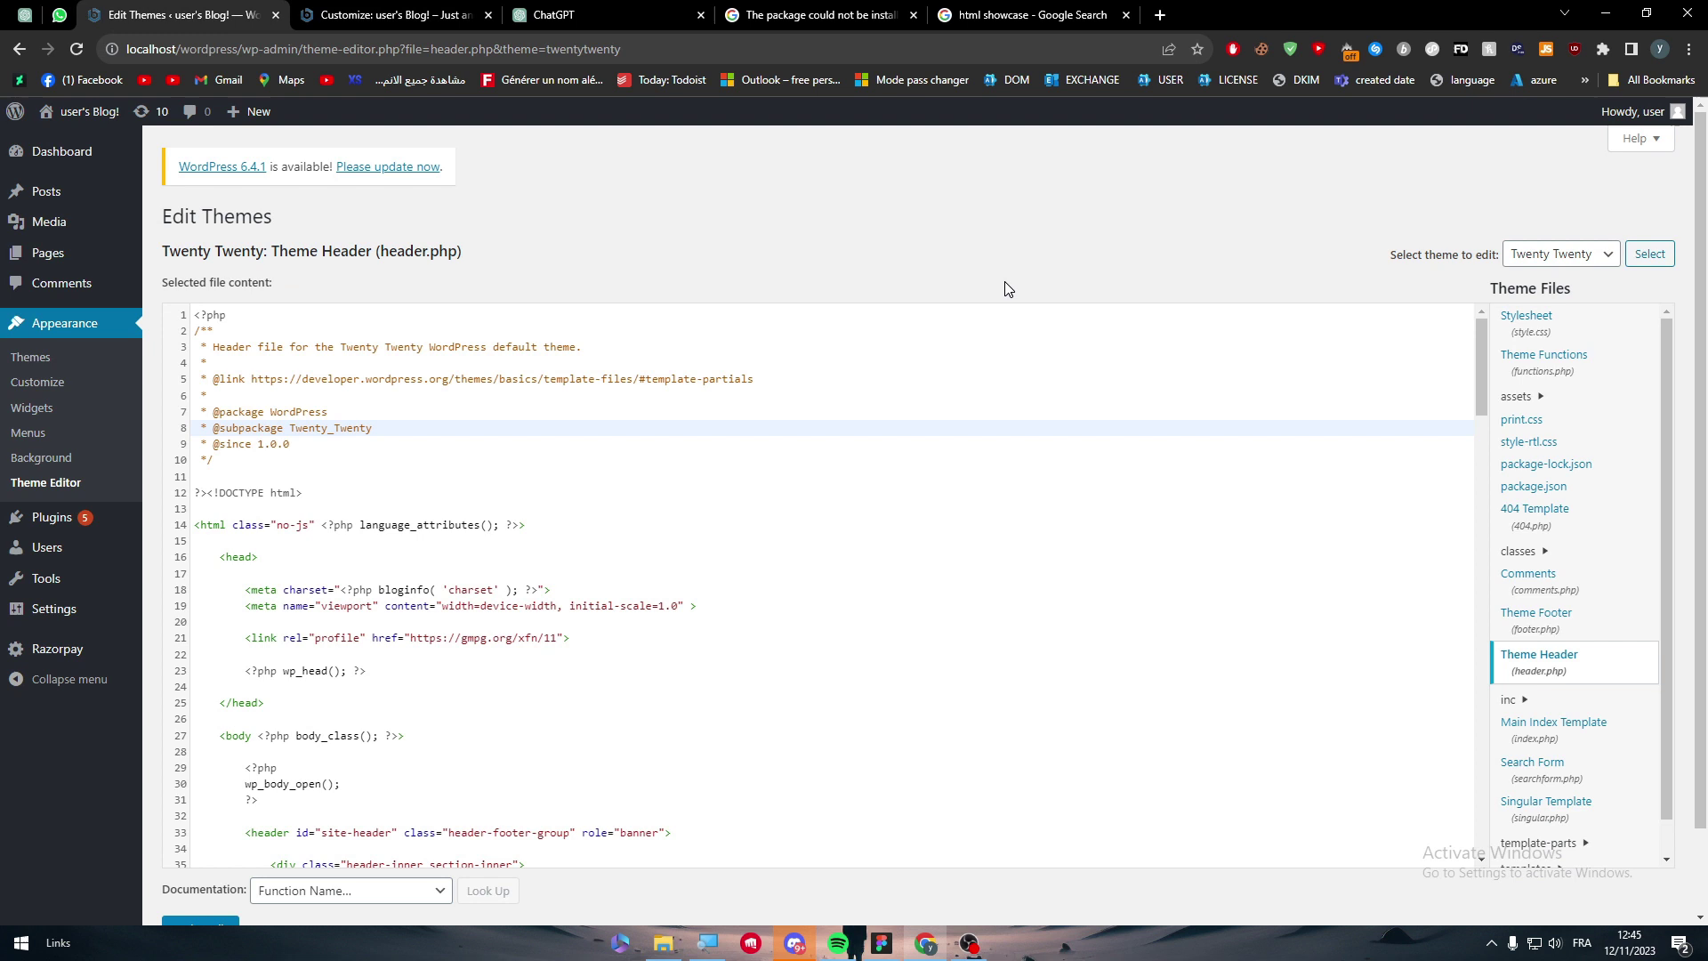